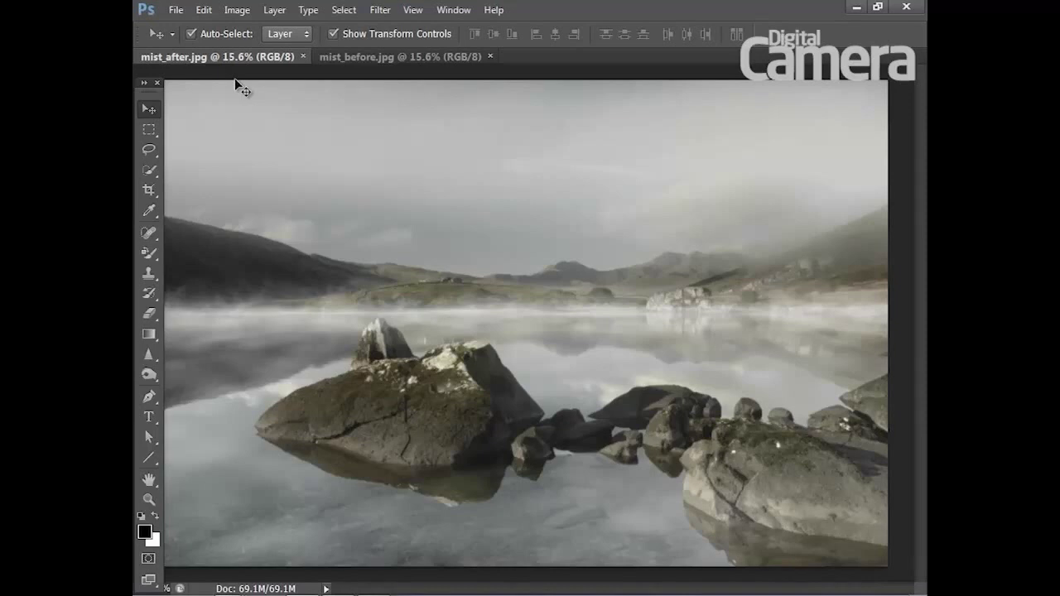
Step: Compare the clear mist_before.jpg and misty mist_after.jpg versions, ending on mist_before.jpg
{"action": "left_click", "coordinate": [355, 58]}
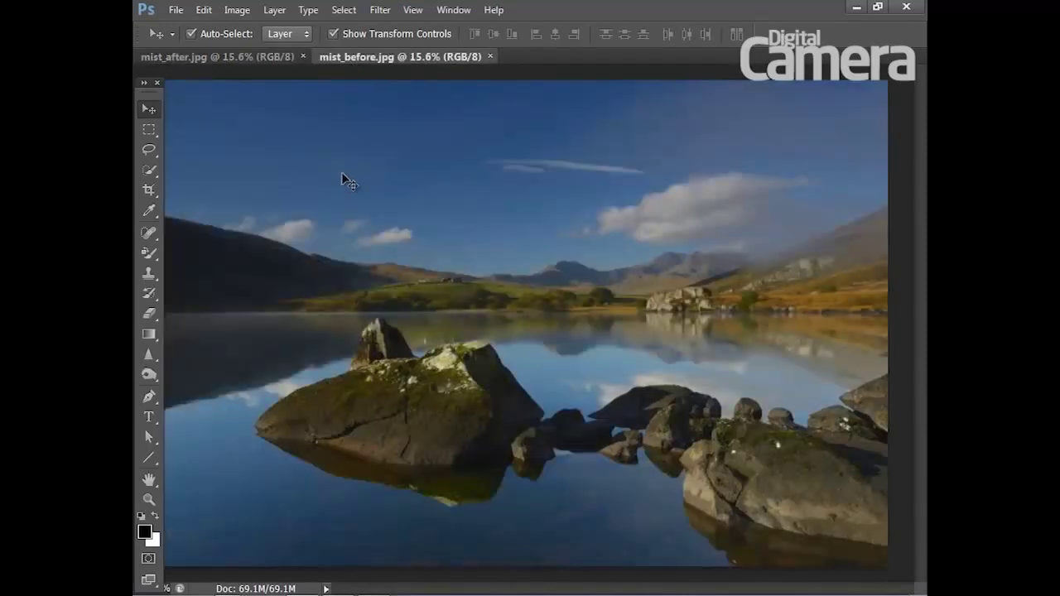
{"action": "left_click", "coordinate": [244, 58]}
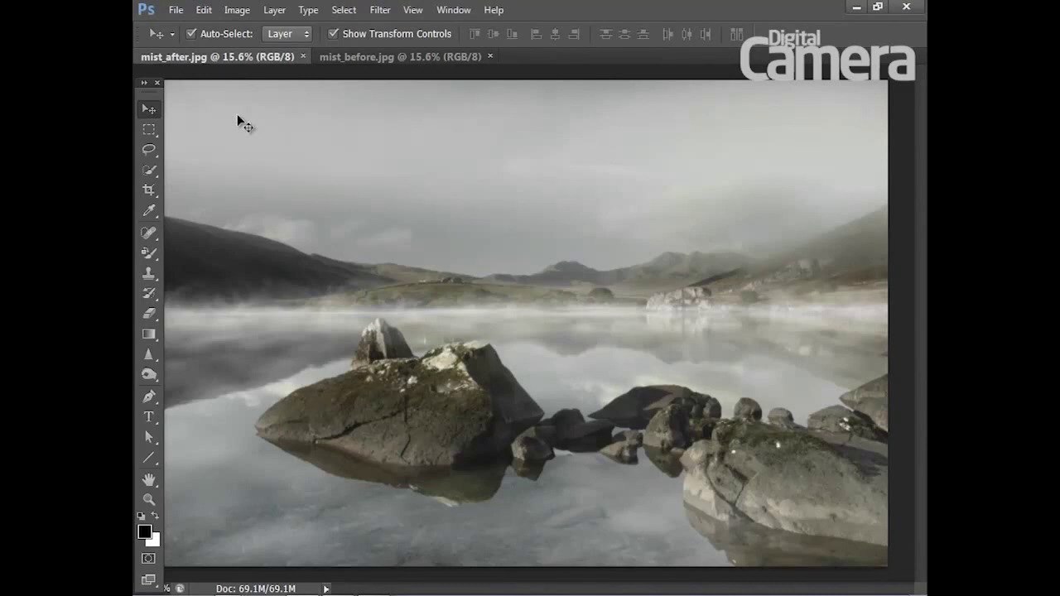
{"action": "left_click", "coordinate": [349, 59]}
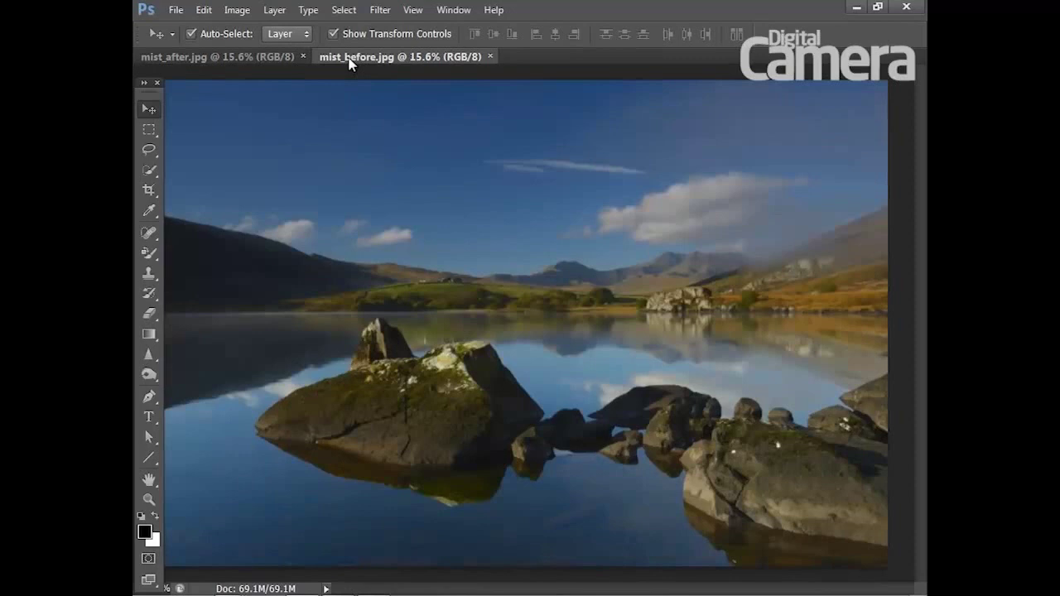
Step: Show the Layers panel and add a Curves layer lifting the shadows from input 41 to output 60
{"action": "left_click", "coordinate": [454, 11]}
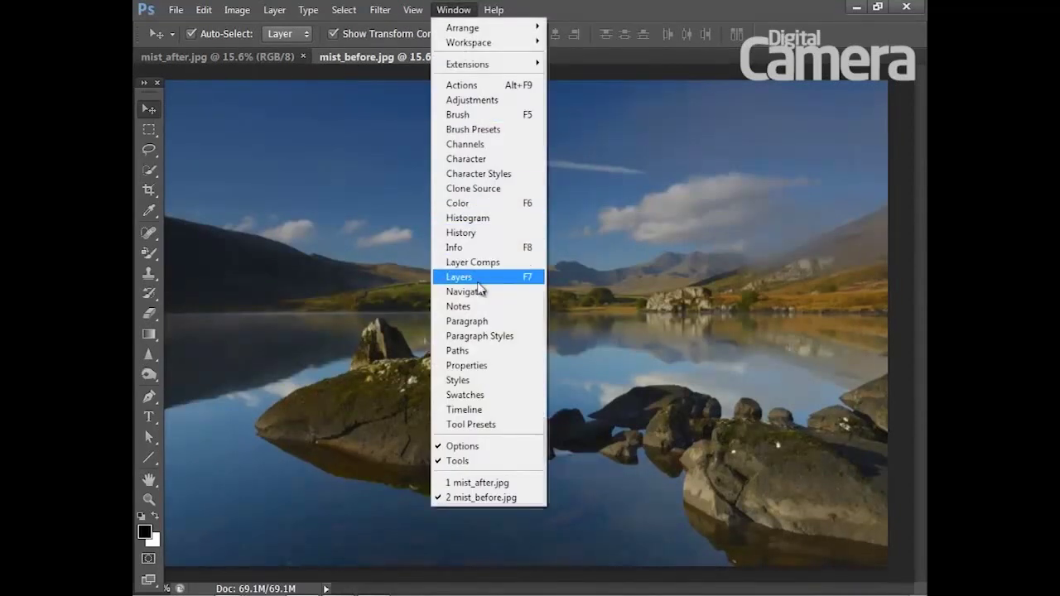
{"action": "left_click", "coordinate": [479, 282]}
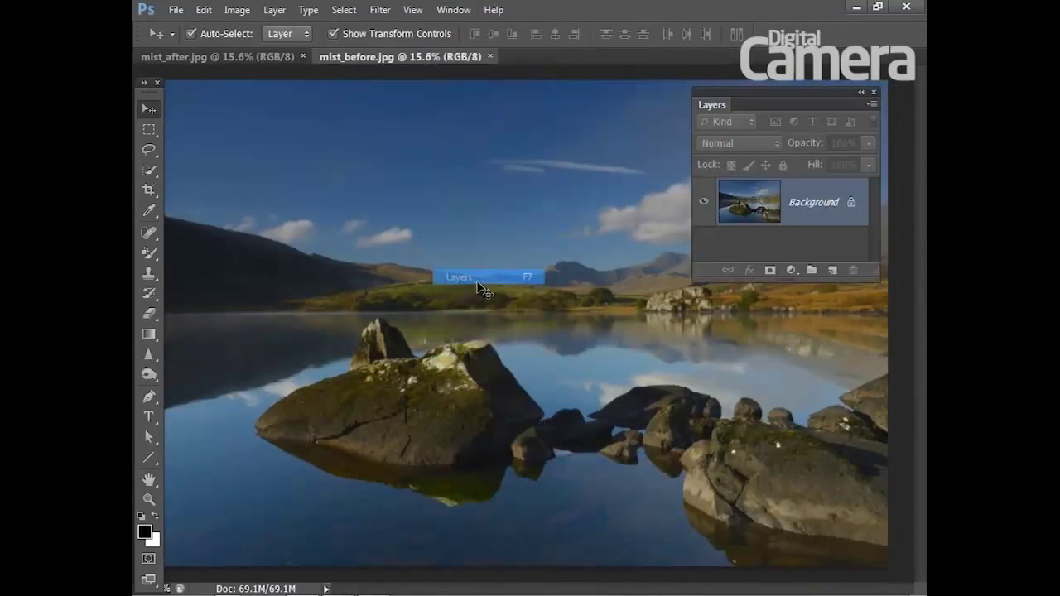
{"action": "left_click", "coordinate": [792, 273]}
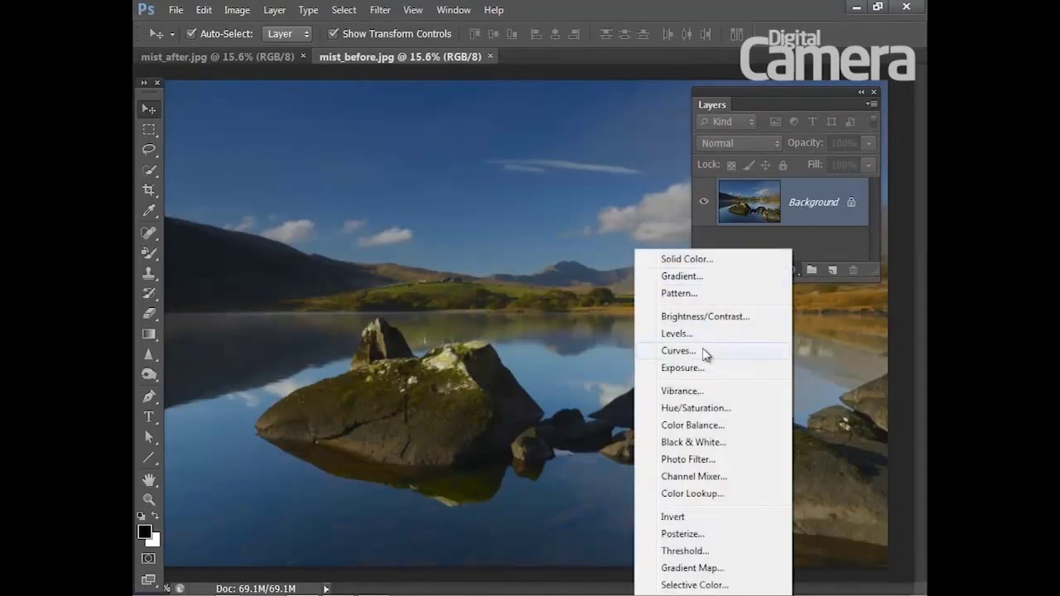
{"action": "left_click", "coordinate": [702, 350]}
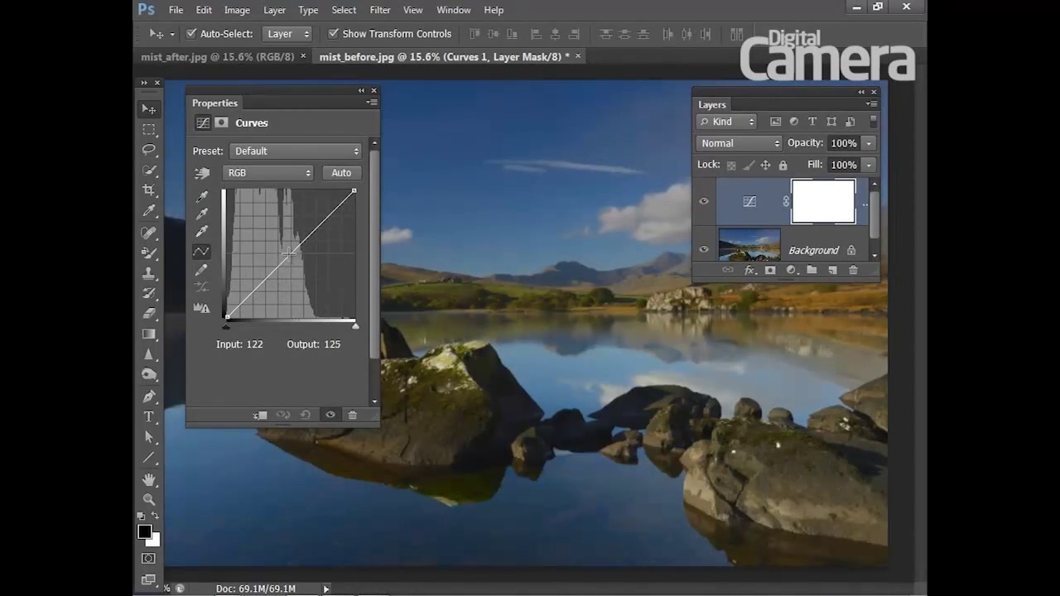
{"action": "left_click", "coordinate": [290, 254]}
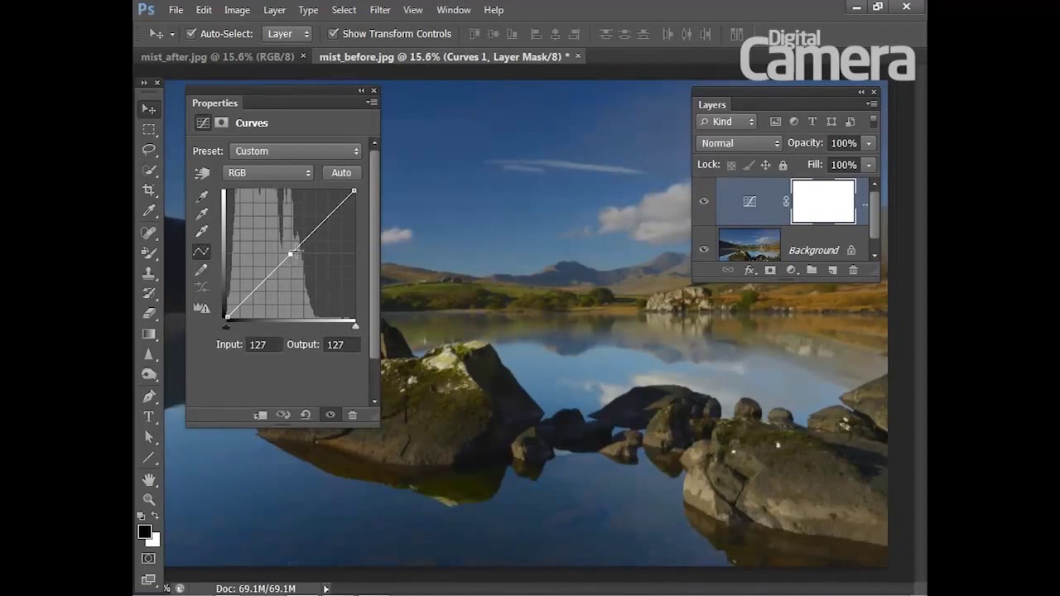
{"action": "left_click", "coordinate": [250, 295]}
{"action": "left_click_drag", "start_coordinate": [250, 295], "coordinate": [248, 287]}
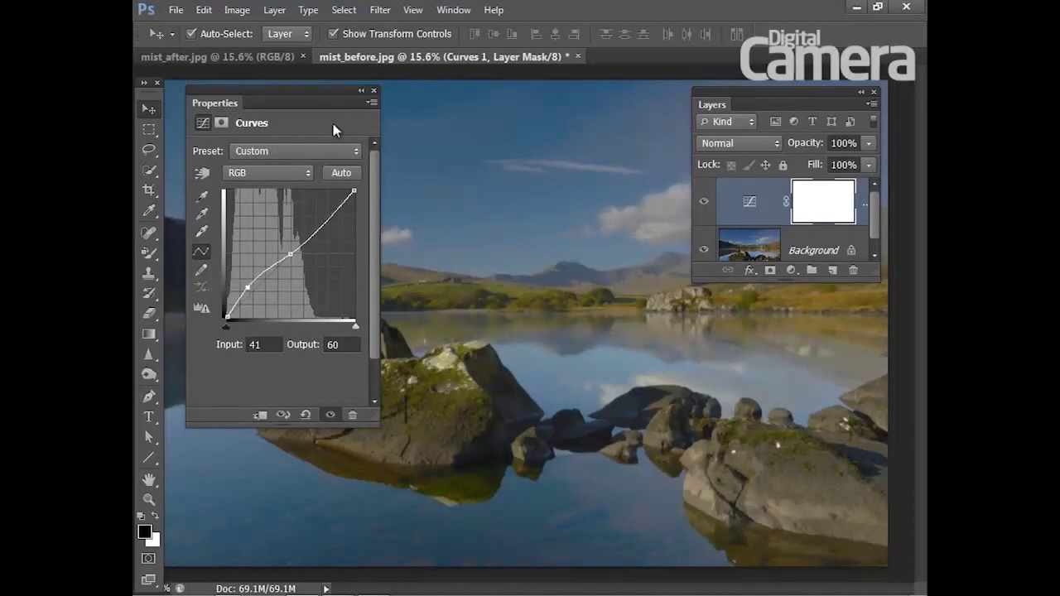
{"action": "left_click", "coordinate": [373, 91]}
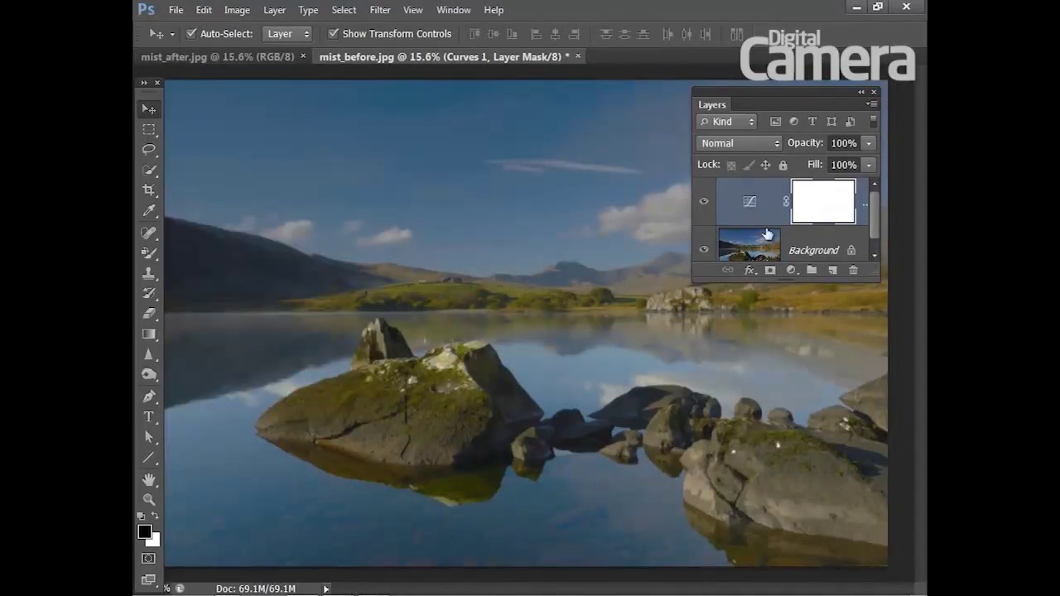
Step: Add a Color Balance layer shifting the Highlights Yellow/Blue slider to -65
{"action": "left_click", "coordinate": [791, 272]}
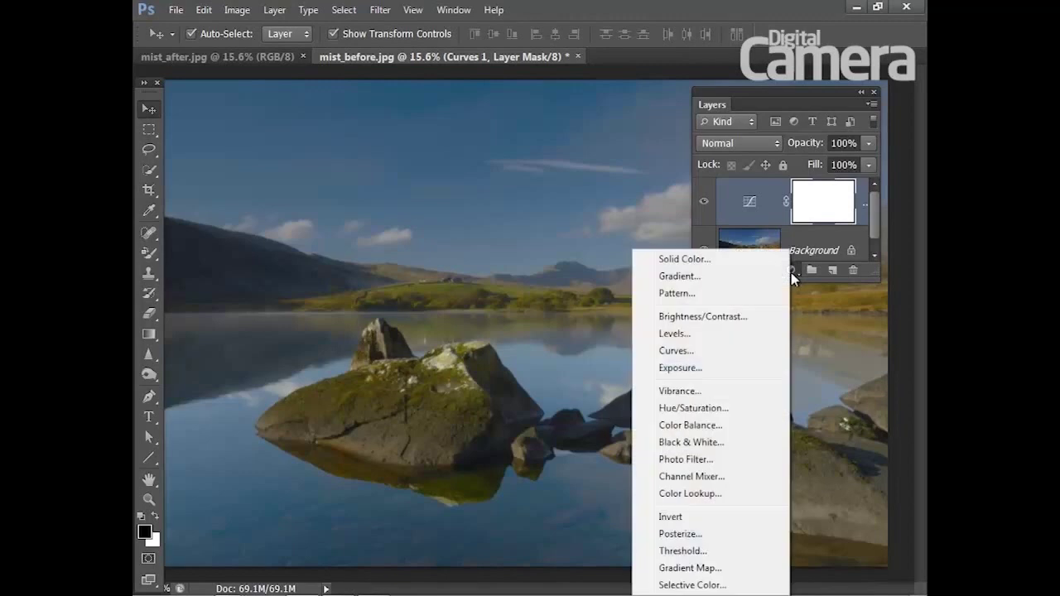
{"action": "left_click", "coordinate": [714, 424]}
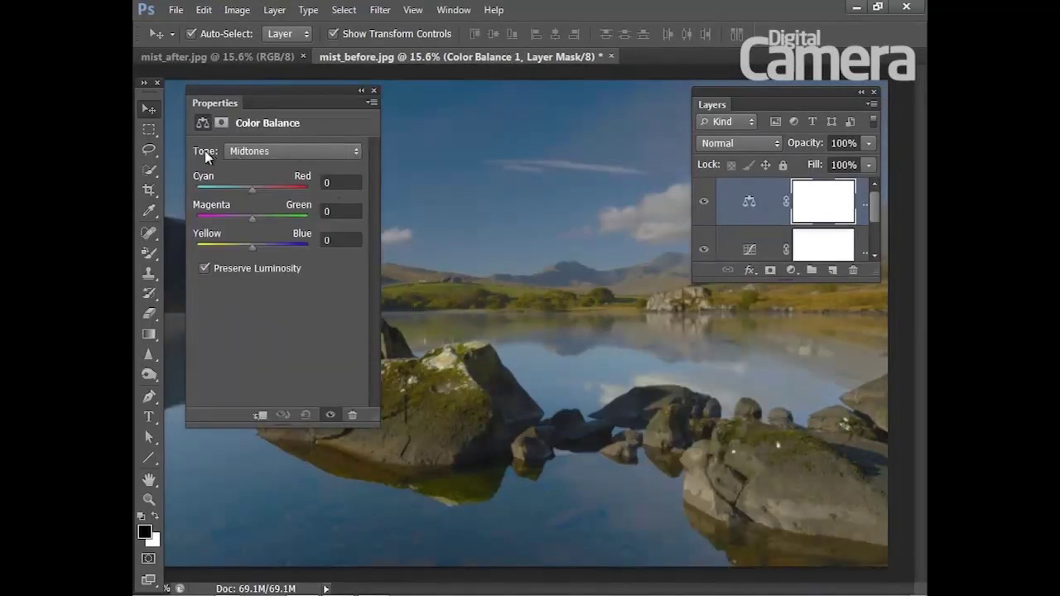
{"action": "left_click", "coordinate": [278, 153]}
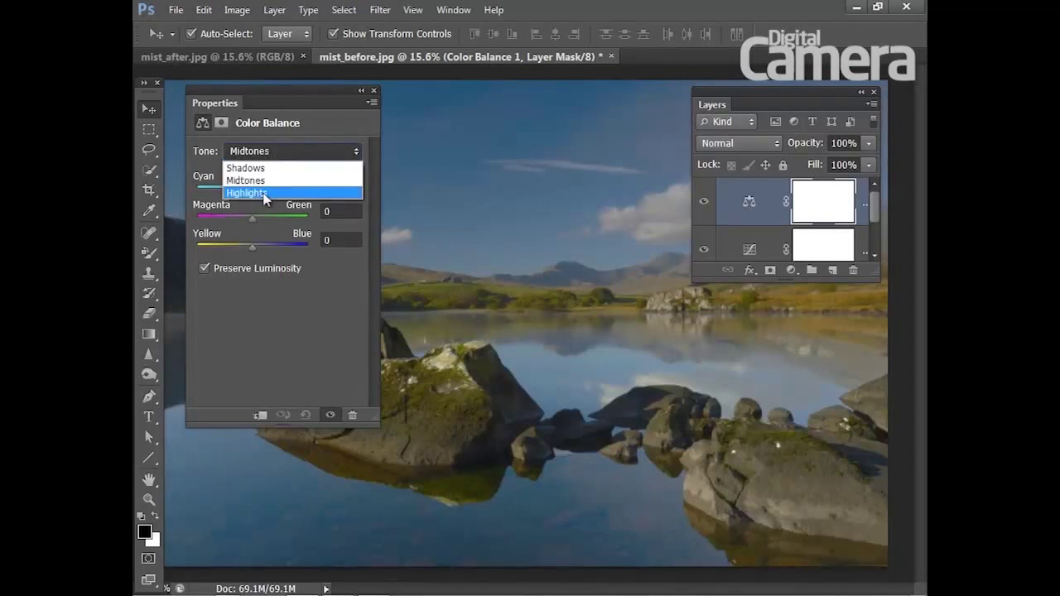
{"action": "left_click", "coordinate": [278, 193]}
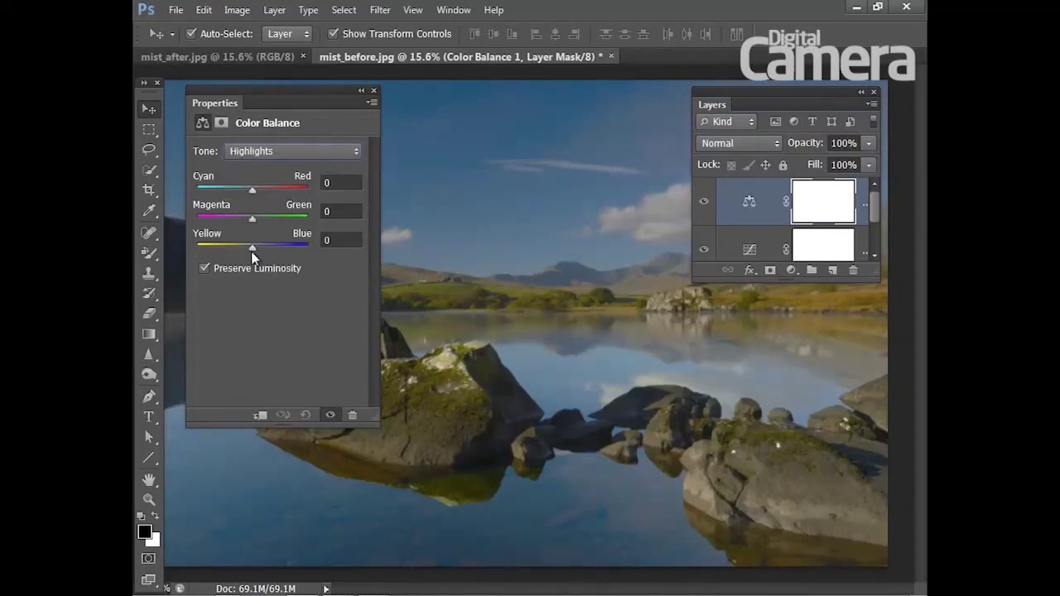
{"action": "left_click_drag", "start_coordinate": [251, 249], "coordinate": [217, 257]}
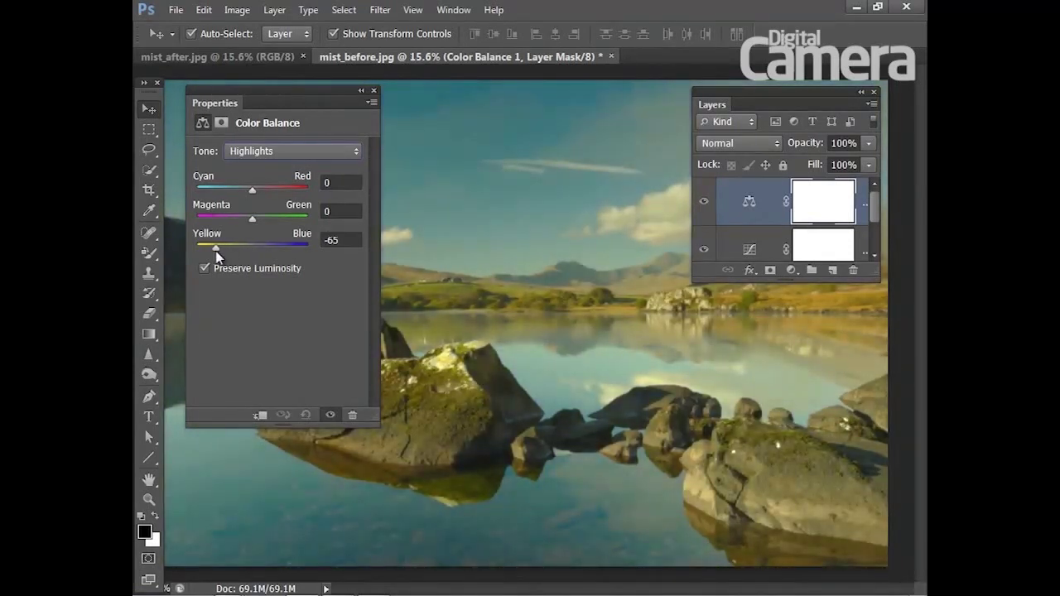
{"action": "left_click", "coordinate": [374, 90]}
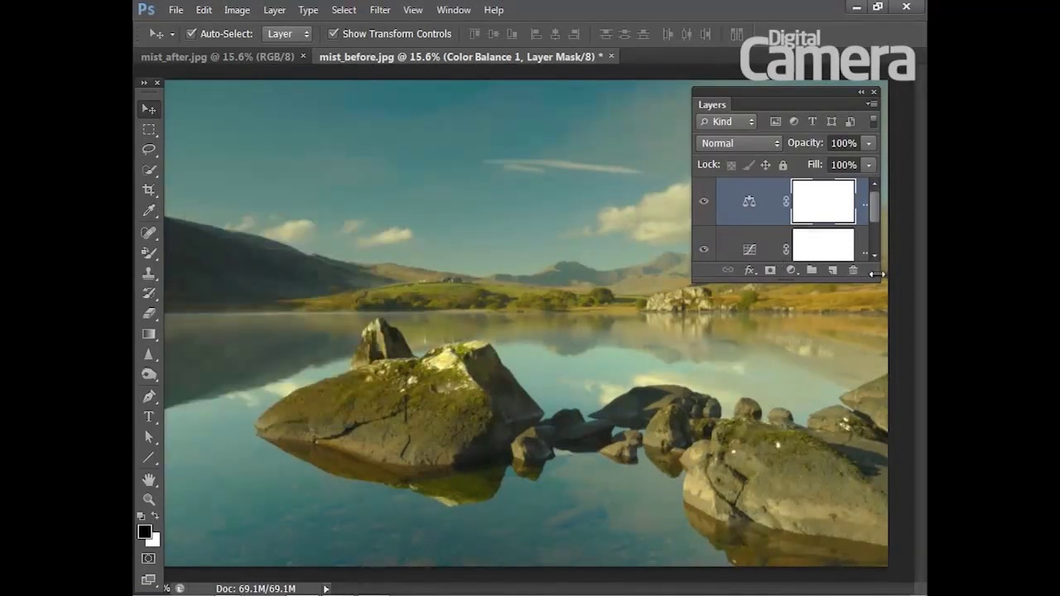
Step: Enlarge the Layers panel, recheck the Curves shadow point, and select Color Balance 1
{"action": "mouse_move", "coordinate": [880, 272]}
{"action": "left_mouse_down"}
{"action": "mouse_move", "coordinate": [877, 356]}
{"action": "mouse_move", "coordinate": [906, 350]}
{"action": "left_mouse_up"}
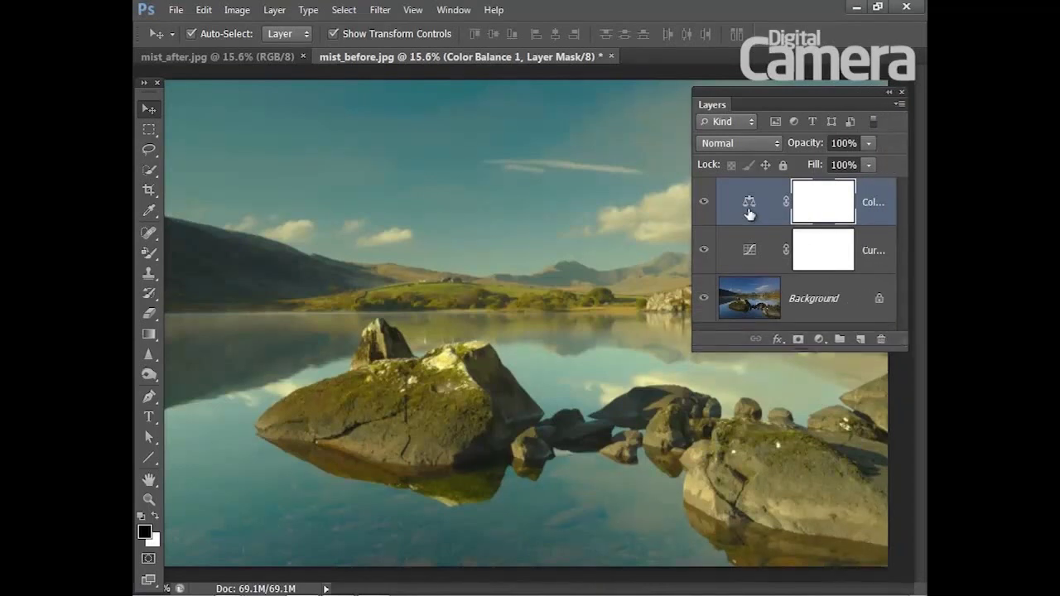
{"action": "double_click", "coordinate": [748, 250]}
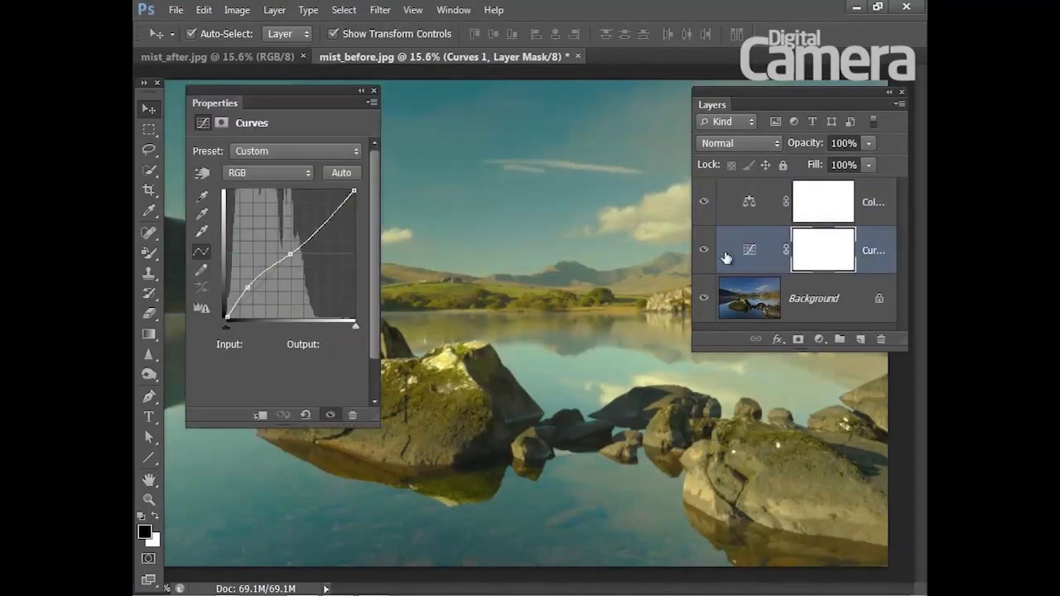
{"action": "left_click", "coordinate": [248, 287]}
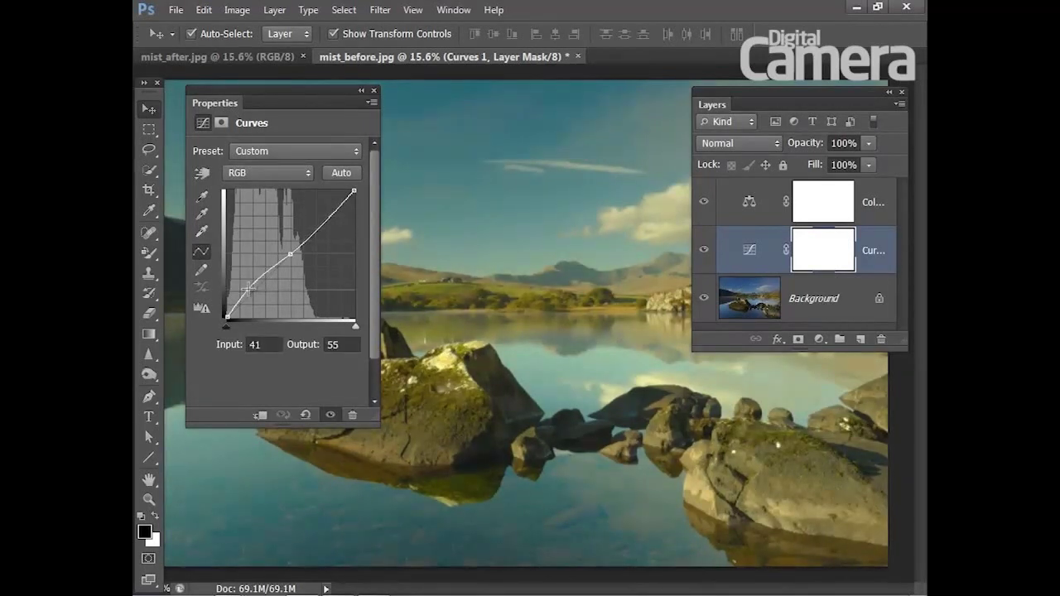
{"action": "left_click", "coordinate": [374, 90]}
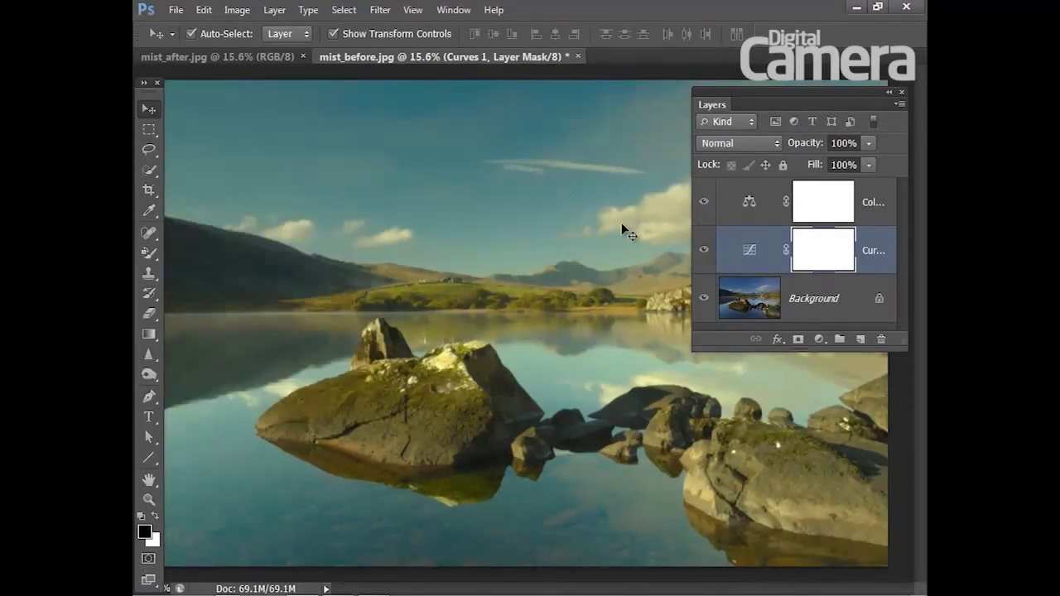
{"action": "left_click", "coordinate": [868, 197]}
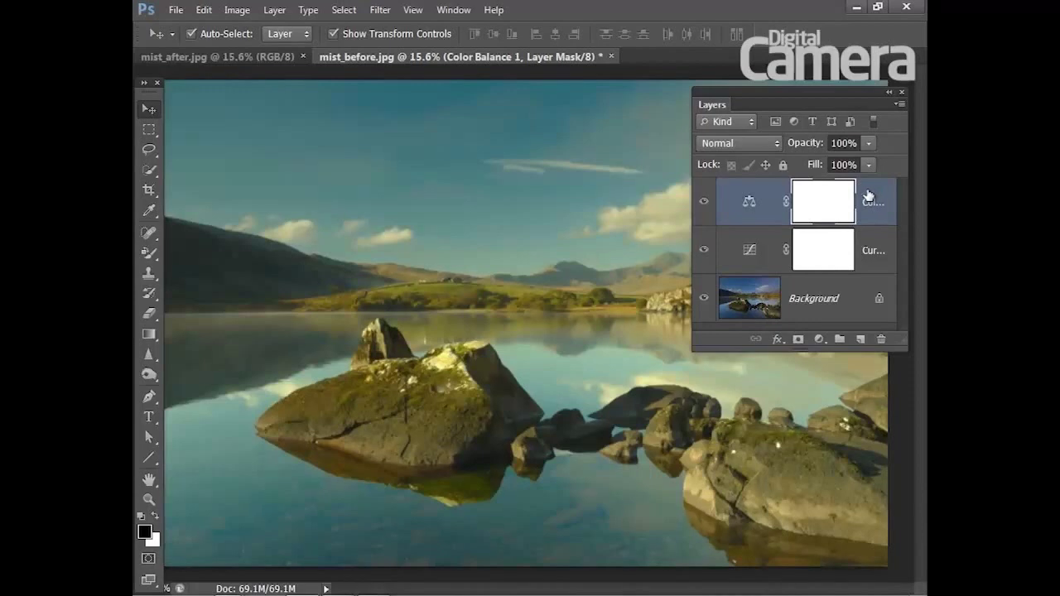
Step: Add a Hue/Saturation layer cutting Greens saturation to -79
{"action": "left_click", "coordinate": [819, 340]}
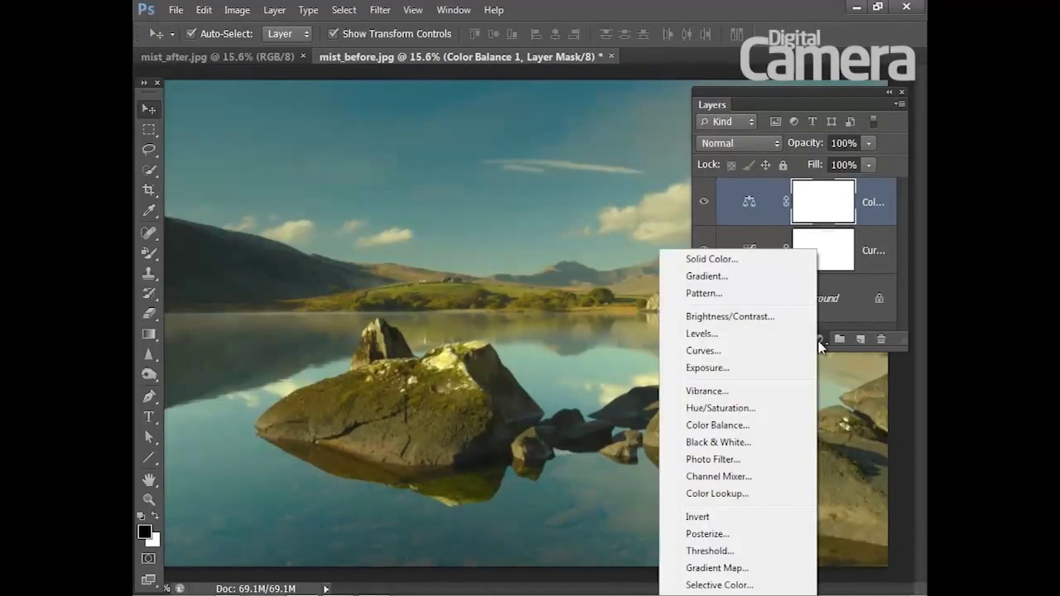
{"action": "left_click", "coordinate": [731, 408]}
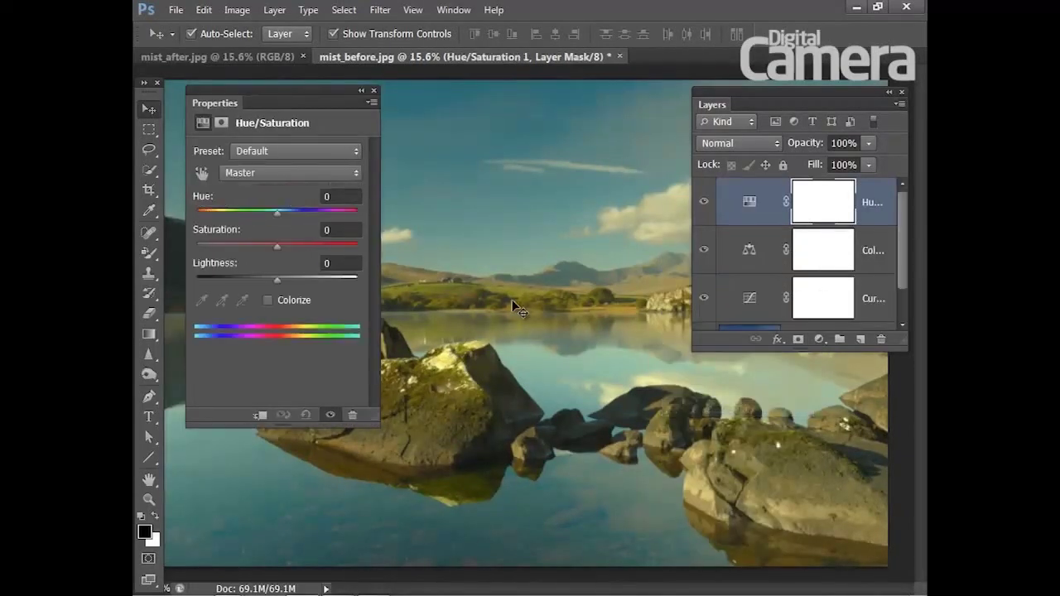
{"action": "left_click", "coordinate": [201, 174]}
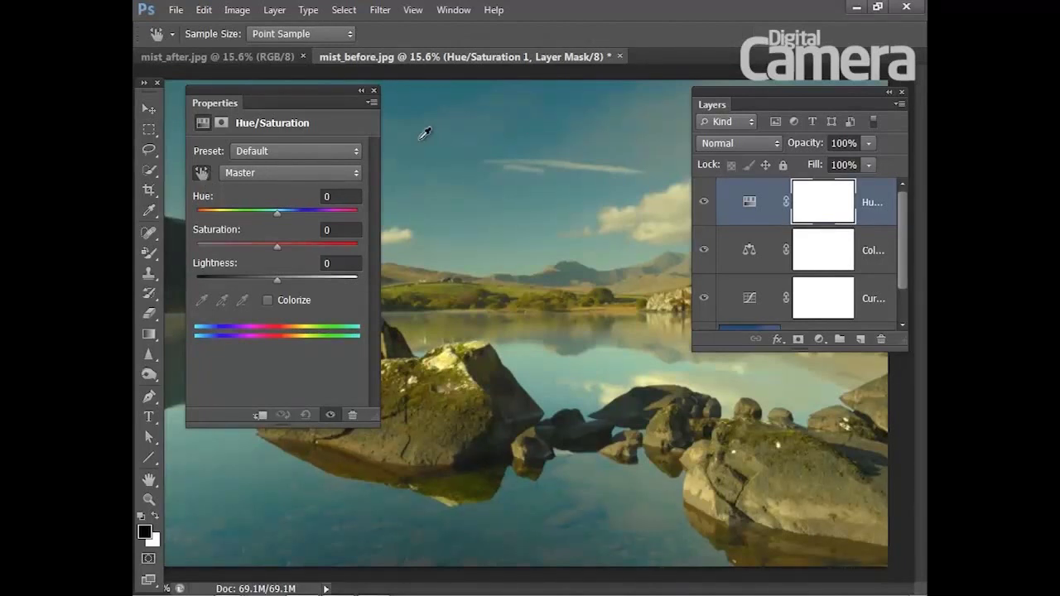
{"action": "left_click", "coordinate": [202, 173]}
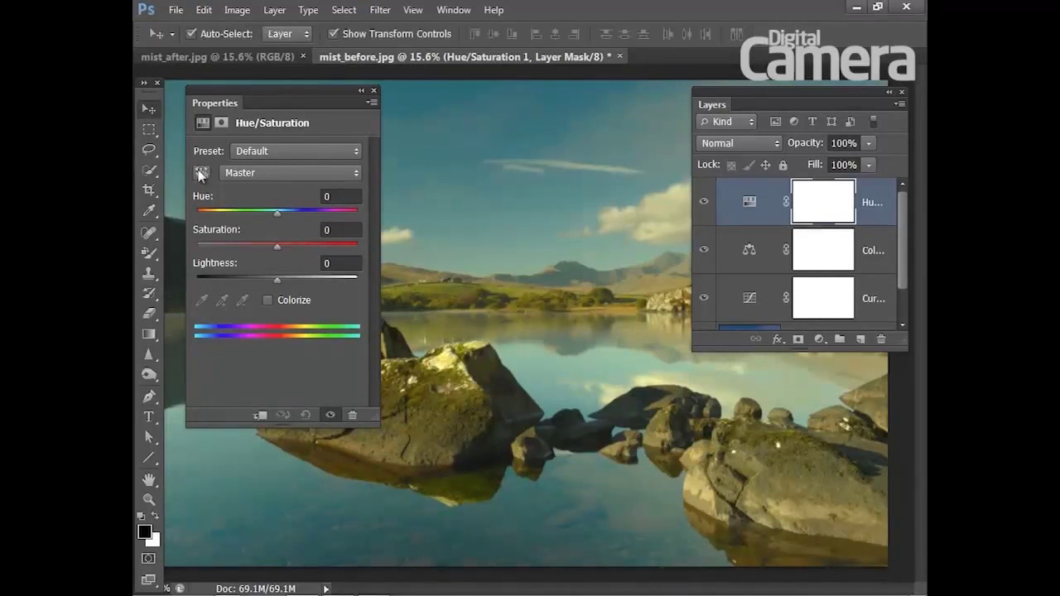
{"action": "left_click", "coordinate": [280, 175]}
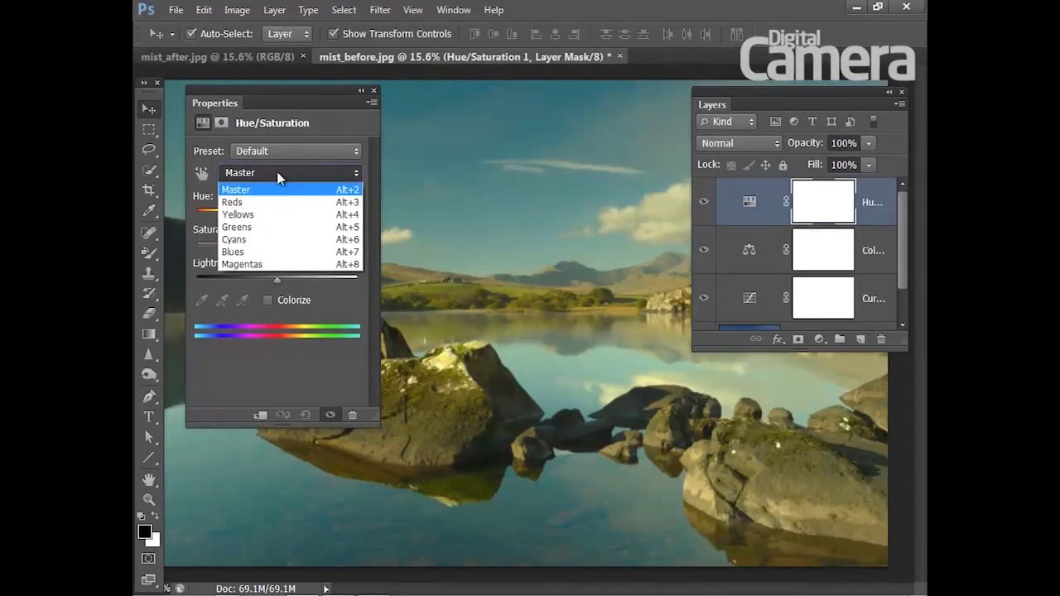
{"action": "left_click", "coordinate": [236, 227]}
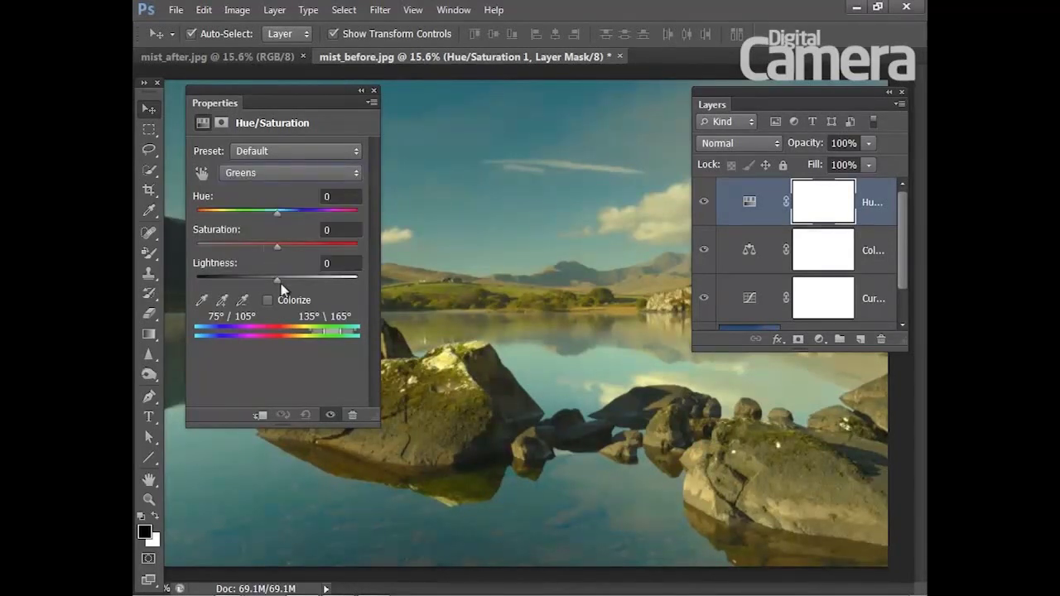
{"action": "left_click_drag", "start_coordinate": [275, 247], "coordinate": [212, 247]}
Step: Lower the Cyans saturation on the same layer to -80
{"action": "left_click", "coordinate": [245, 178]}
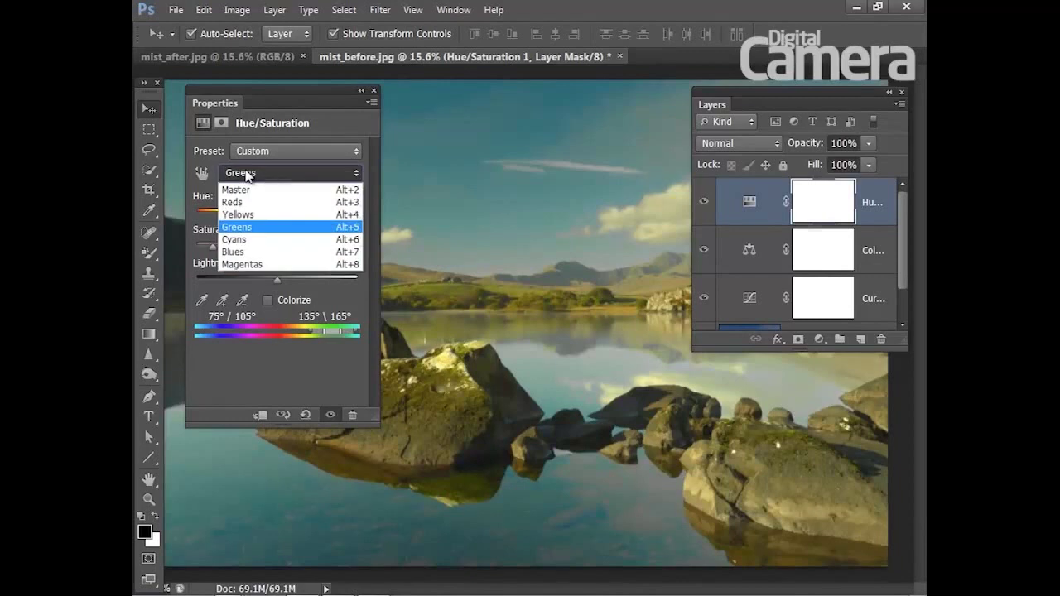
{"action": "left_click", "coordinate": [253, 240]}
{"action": "left_click_drag", "start_coordinate": [277, 247], "coordinate": [212, 248]}
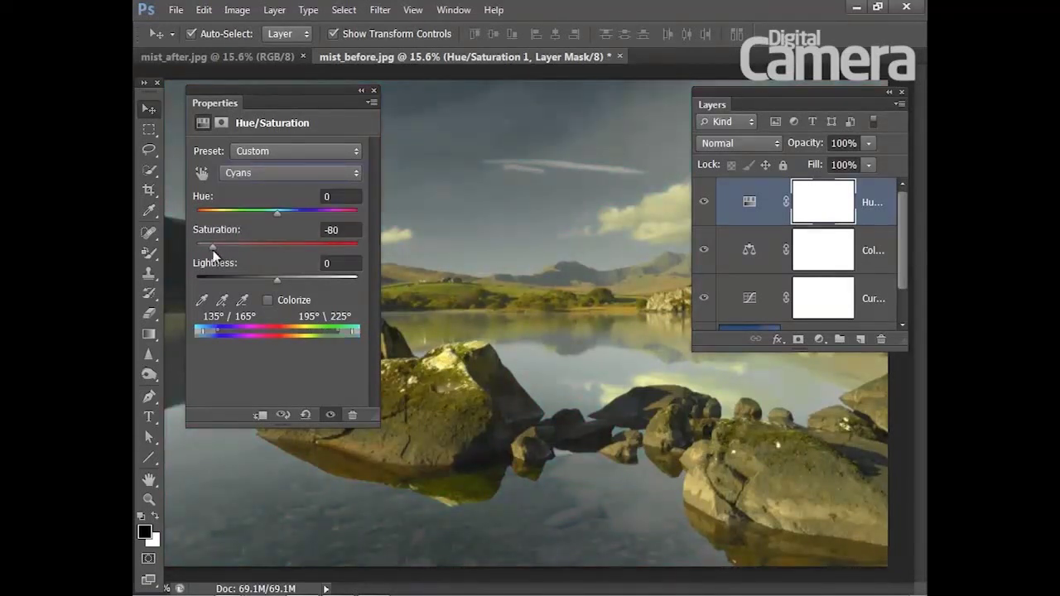
{"action": "left_click", "coordinate": [749, 201]}
{"action": "left_click", "coordinate": [819, 339]}
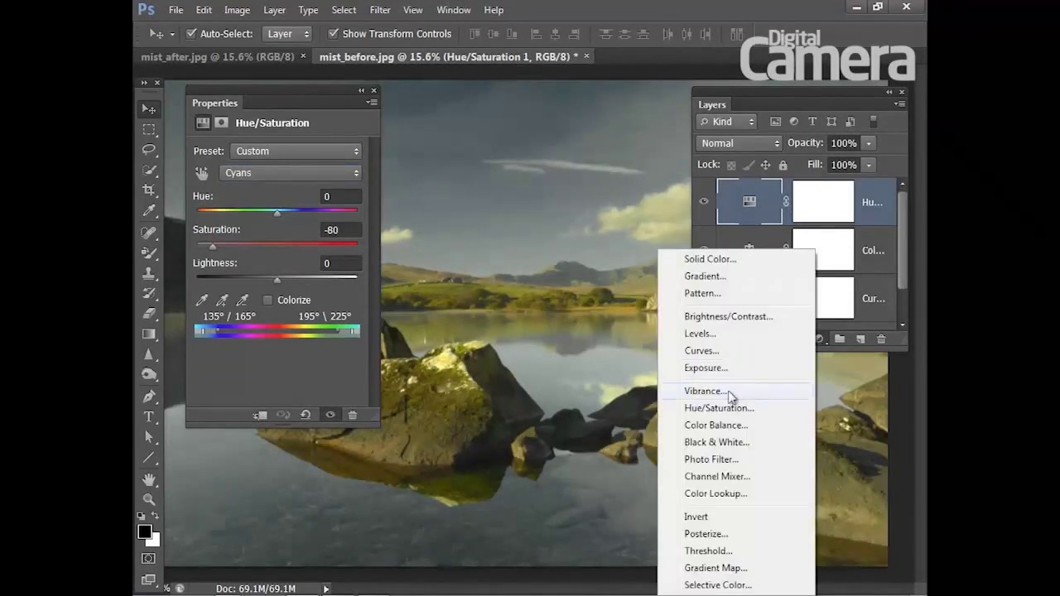
Step: Add a second Hue/Saturation layer: Master saturation -31, Blues saturation -62, Blues lightness +35
{"action": "left_click", "coordinate": [719, 408]}
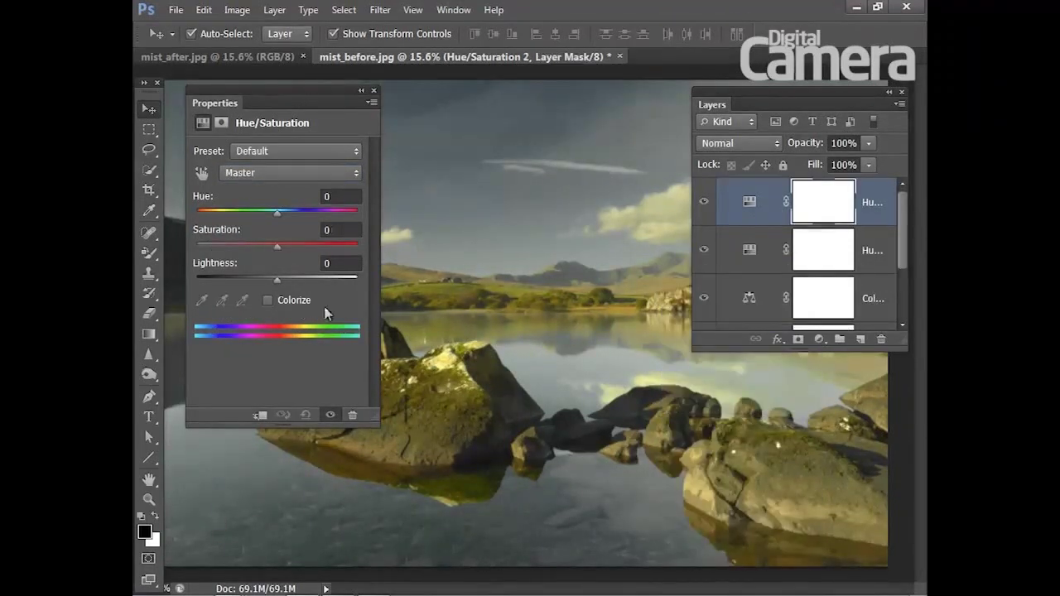
{"action": "left_click", "coordinate": [276, 246]}
{"action": "left_click_drag", "start_coordinate": [275, 247], "coordinate": [251, 248]}
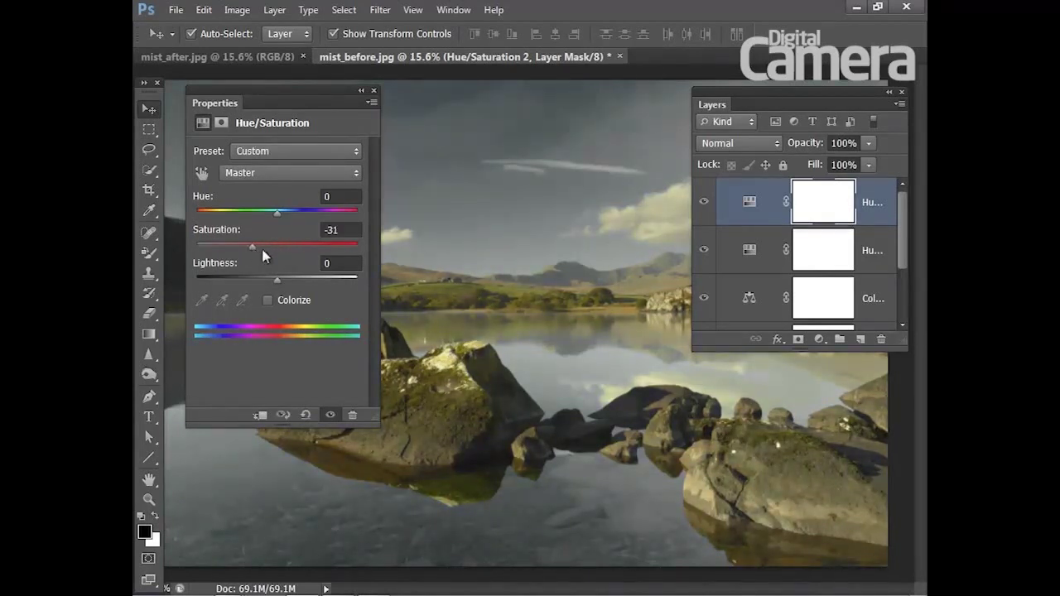
{"action": "left_click", "coordinate": [325, 176]}
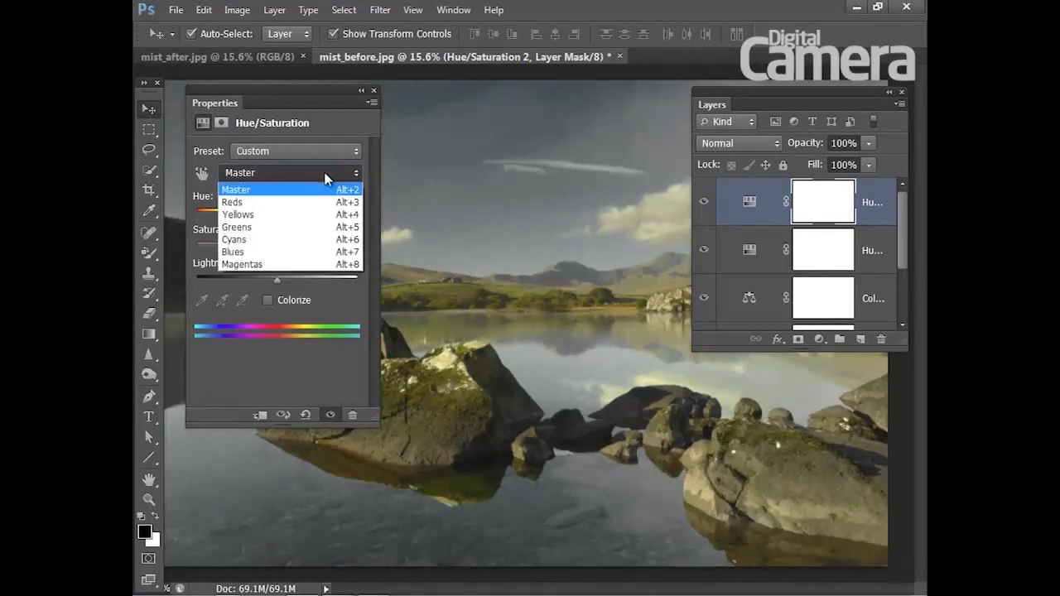
{"action": "left_click", "coordinate": [245, 252]}
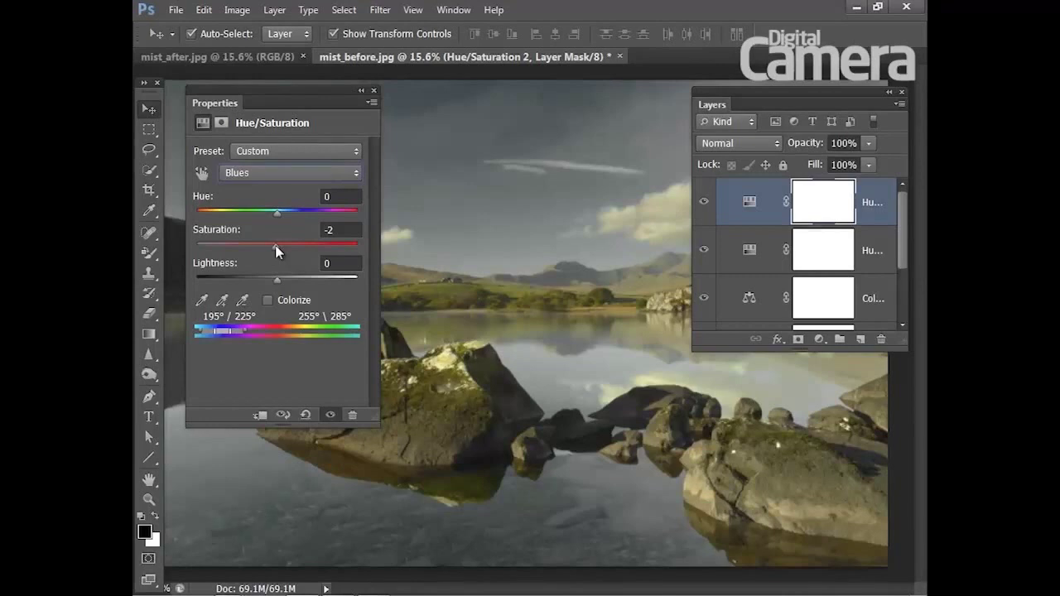
{"action": "left_click_drag", "start_coordinate": [277, 251], "coordinate": [218, 243]}
{"action": "left_click_drag", "start_coordinate": [277, 280], "coordinate": [305, 286]}
Step: Reduce Greens saturation to -63 and Yellows saturation to -59
{"action": "left_click", "coordinate": [282, 173]}
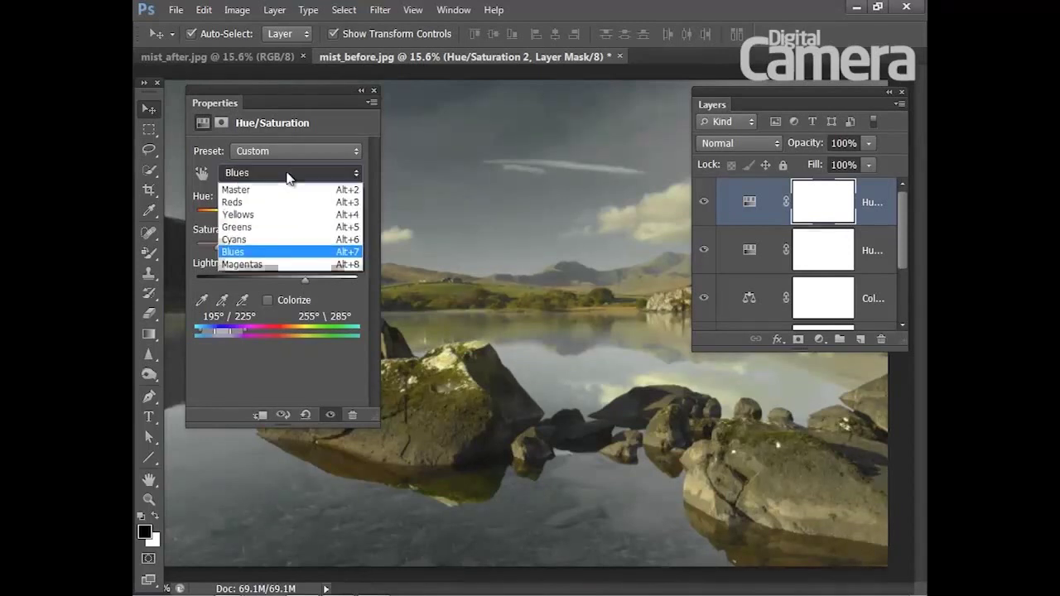
{"action": "left_click", "coordinate": [263, 224]}
{"action": "left_click_drag", "start_coordinate": [275, 252], "coordinate": [227, 258]}
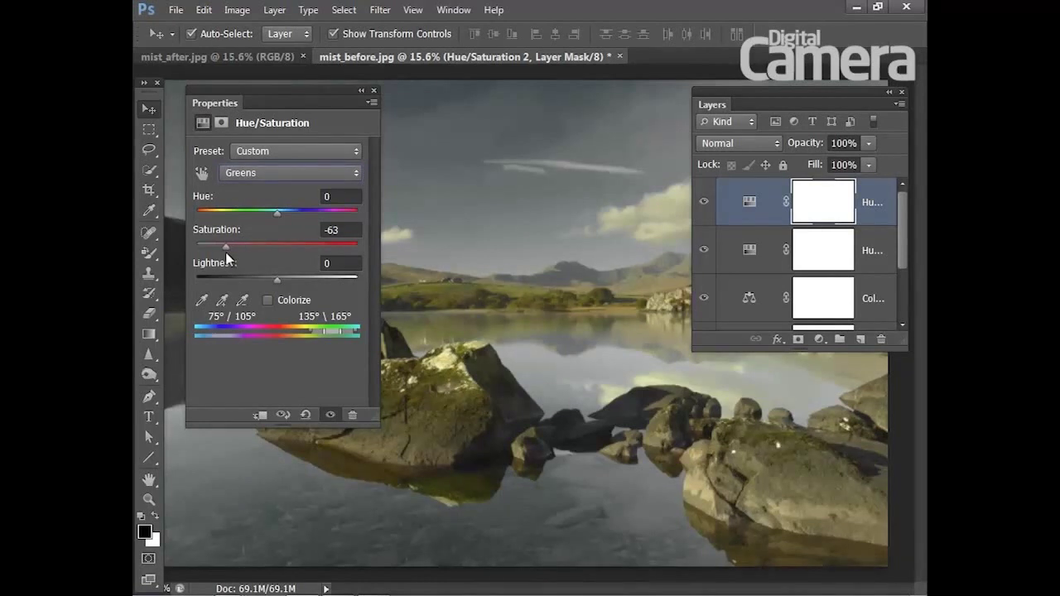
{"action": "left_click", "coordinate": [262, 176]}
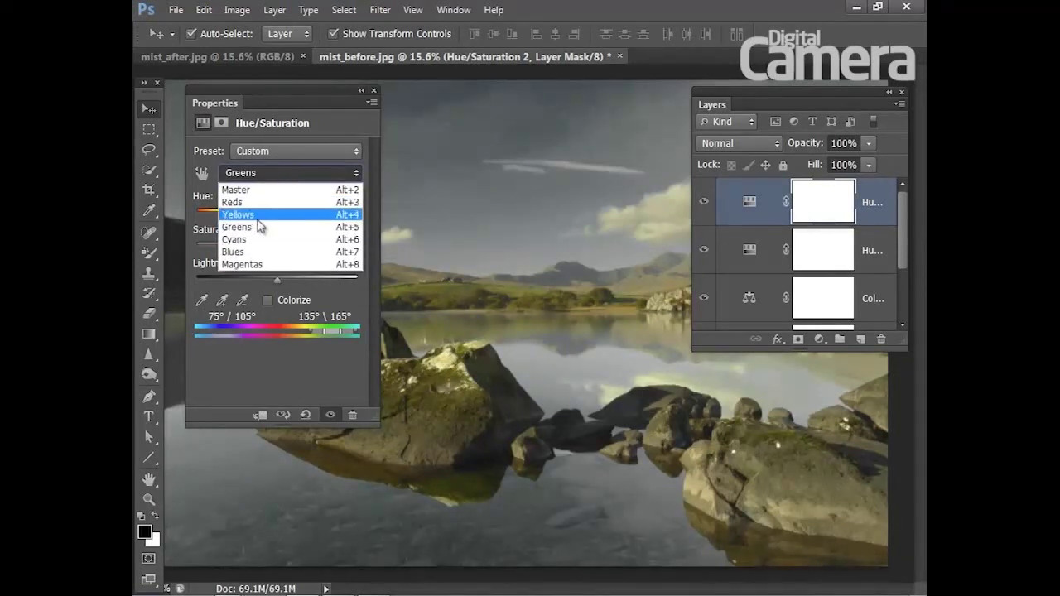
{"action": "left_click", "coordinate": [260, 216]}
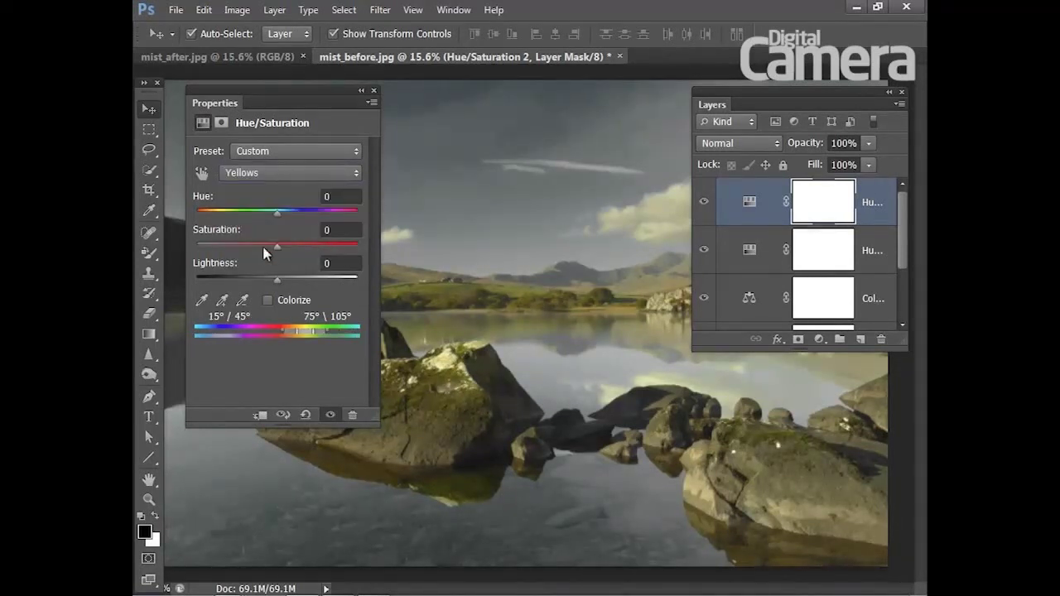
{"action": "left_click_drag", "start_coordinate": [277, 251], "coordinate": [230, 258]}
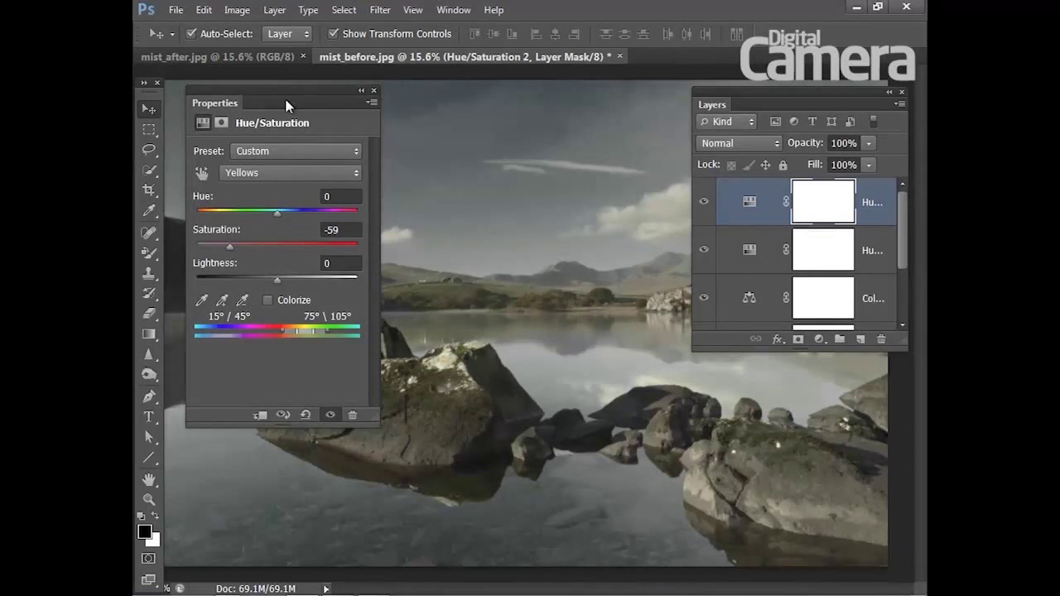
Step: Duplicate the Background layer into Background copy, directly above the original beneath the adjustments
{"action": "left_click", "coordinate": [373, 92]}
{"action": "scroll", "coordinate": [755, 253], "scroll_direction": "down", "scroll_amount": 2}
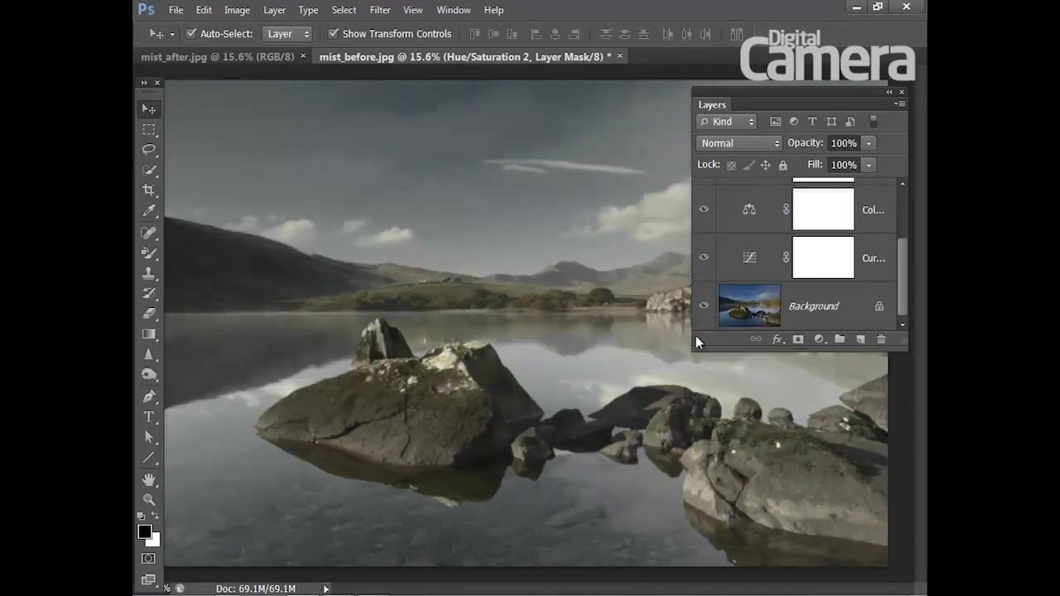
{"action": "left_click", "coordinate": [703, 305], "text": "alt"}
{"action": "mouse_move", "coordinate": [903, 265]}
{"action": "left_mouse_down"}
{"action": "mouse_move", "coordinate": [901, 215]}
{"action": "mouse_move", "coordinate": [903, 257]}
{"action": "left_mouse_up"}
{"action": "left_click", "coordinate": [836, 306]}
{"action": "left_click_drag", "start_coordinate": [723, 318], "coordinate": [723, 321]}
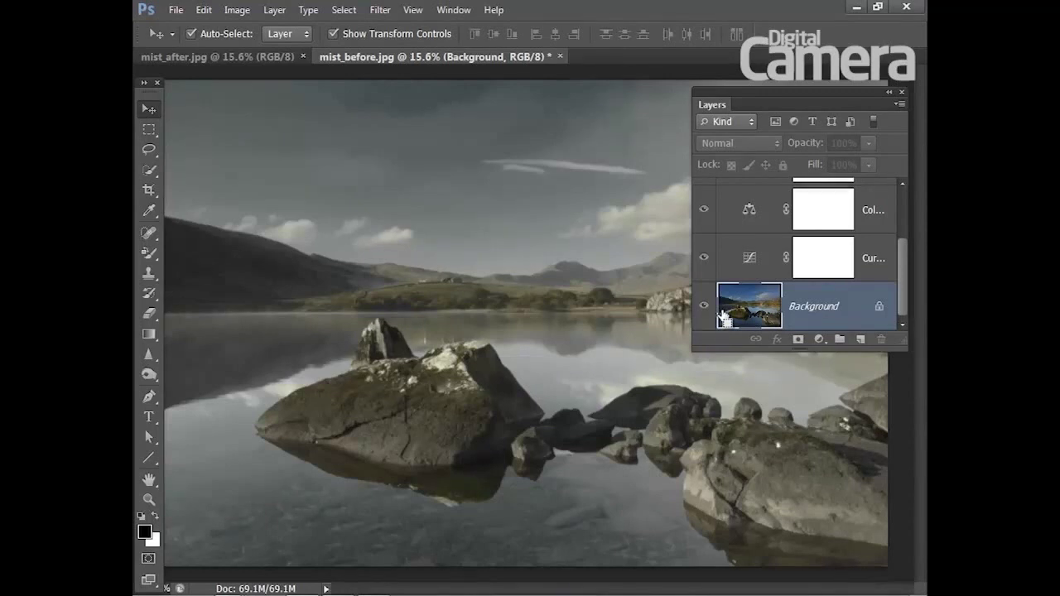
{"action": "mouse_move", "coordinate": [723, 318]}
{"action": "left_mouse_down"}
{"action": "mouse_move", "coordinate": [860, 338]}
{"action": "mouse_move", "coordinate": [901, 439]}
{"action": "left_mouse_up"}
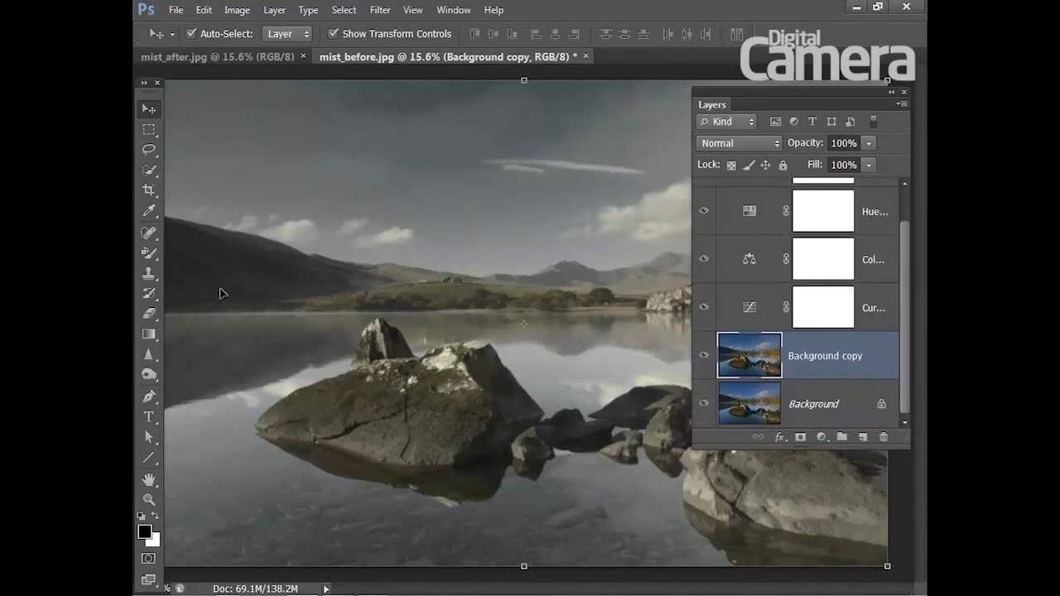
Step: Set up the Spot Healing Brush at 50 px, current layer only, zoomed in on the clouds
{"action": "left_click", "coordinate": [149, 233]}
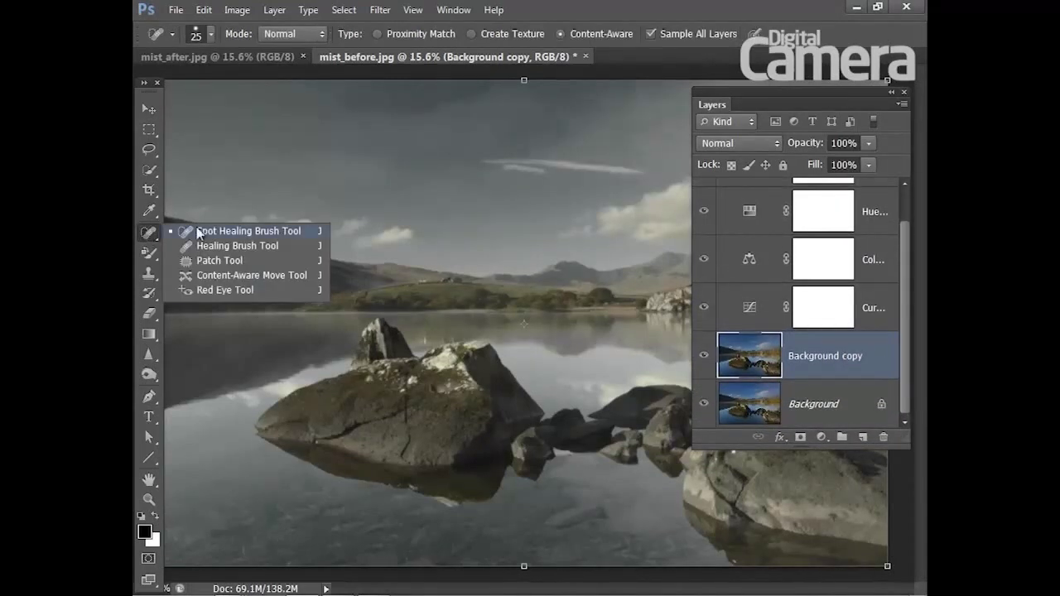
{"action": "left_click", "coordinate": [235, 237]}
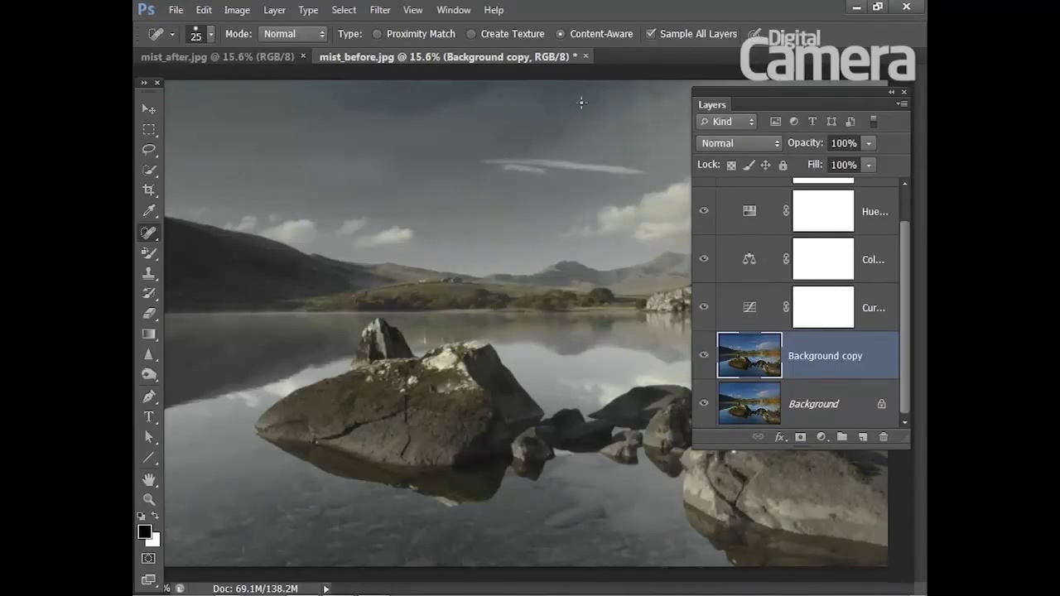
{"action": "left_click", "coordinate": [651, 34]}
{"action": "left_click_drag", "start_coordinate": [542, 180], "coordinate": [576, 178]}
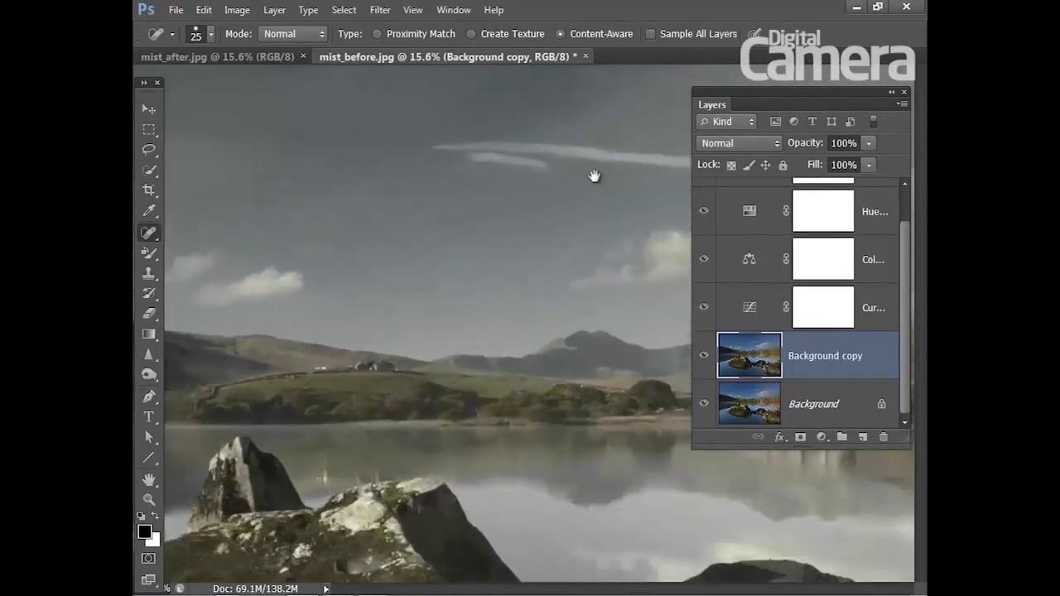
{"action": "scroll", "coordinate": [534, 215], "scroll_direction": "up", "scroll_amount": 2}
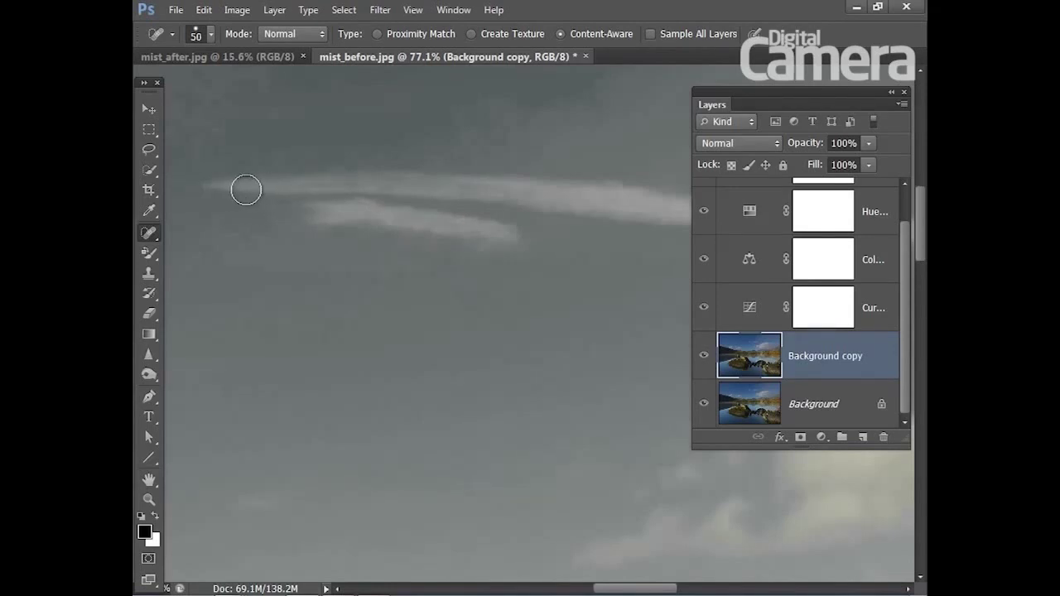
{"action": "key", "text": "bracketright"}
{"action": "key", "text": "bracketright"}
{"action": "key", "text": "bracketright"}
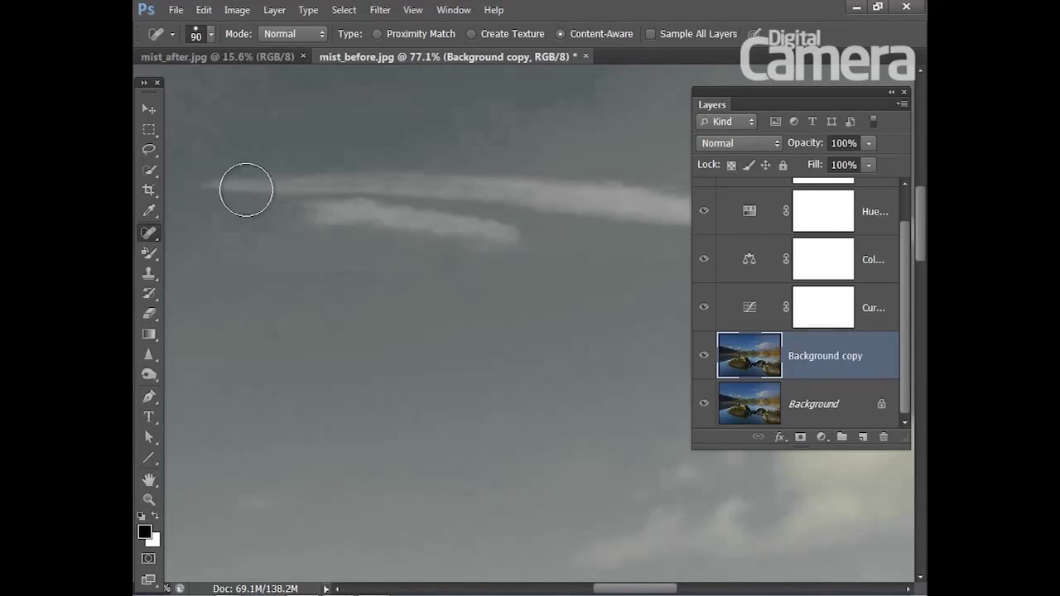
{"action": "key", "text": "bracketleft"}
{"action": "key", "text": "bracketleft"}
{"action": "key", "text": "bracketleft"}
{"action": "key", "text": "bracketleft"}
Step: Heal away the wispy cloud and mist streaks across the sky
{"action": "mouse_move", "coordinate": [208, 184]}
{"action": "left_mouse_down"}
{"action": "mouse_move", "coordinate": [480, 184]}
{"action": "mouse_move", "coordinate": [511, 227]}
{"action": "mouse_move", "coordinate": [322, 213]}
{"action": "mouse_move", "coordinate": [497, 219]}
{"action": "mouse_move", "coordinate": [632, 204]}
{"action": "mouse_move", "coordinate": [478, 197]}
{"action": "mouse_move", "coordinate": [631, 189]}
{"action": "mouse_move", "coordinate": [680, 218]}
{"action": "mouse_move", "coordinate": [473, 179]}
{"action": "mouse_move", "coordinate": [372, 179]}
{"action": "mouse_move", "coordinate": [503, 215]}
{"action": "mouse_move", "coordinate": [322, 215]}
{"action": "mouse_move", "coordinate": [334, 213]}
{"action": "left_mouse_up"}
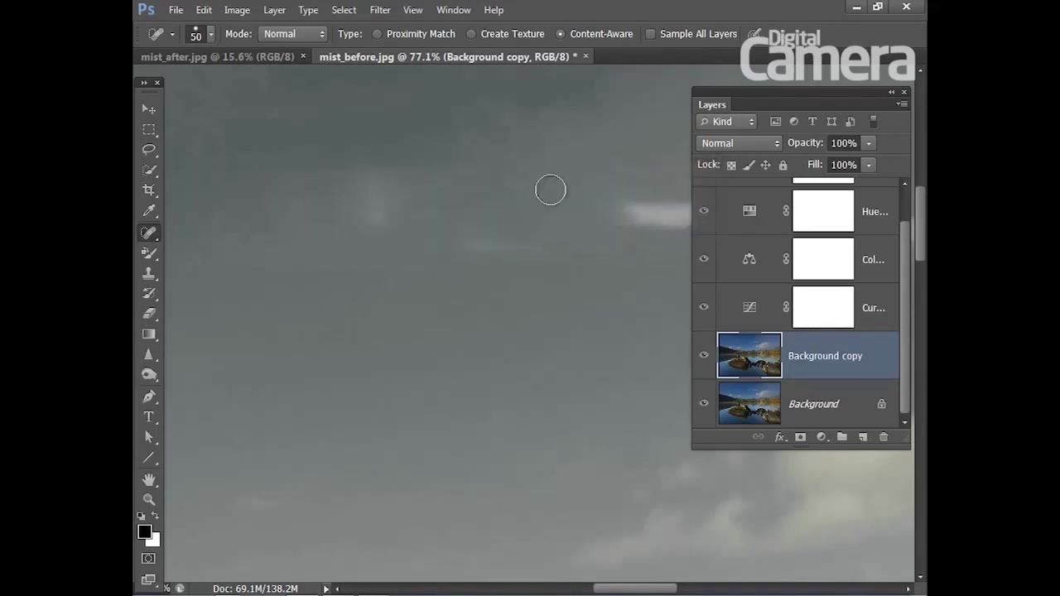
{"action": "left_click_drag", "start_coordinate": [527, 201], "coordinate": [367, 207]}
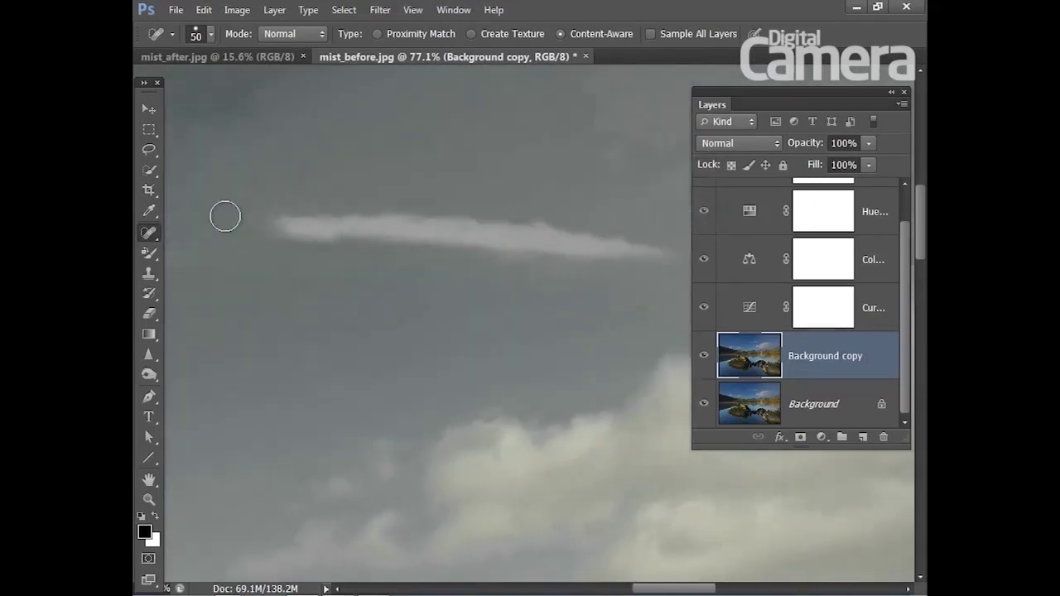
{"action": "left_click_drag", "start_coordinate": [274, 230], "coordinate": [413, 233]}
{"action": "mouse_move", "coordinate": [243, 226]}
{"action": "left_mouse_down"}
{"action": "mouse_move", "coordinate": [525, 229]}
{"action": "mouse_move", "coordinate": [400, 230]}
{"action": "mouse_move", "coordinate": [610, 246]}
{"action": "mouse_move", "coordinate": [575, 225]}
{"action": "mouse_move", "coordinate": [300, 207]}
{"action": "left_mouse_up"}
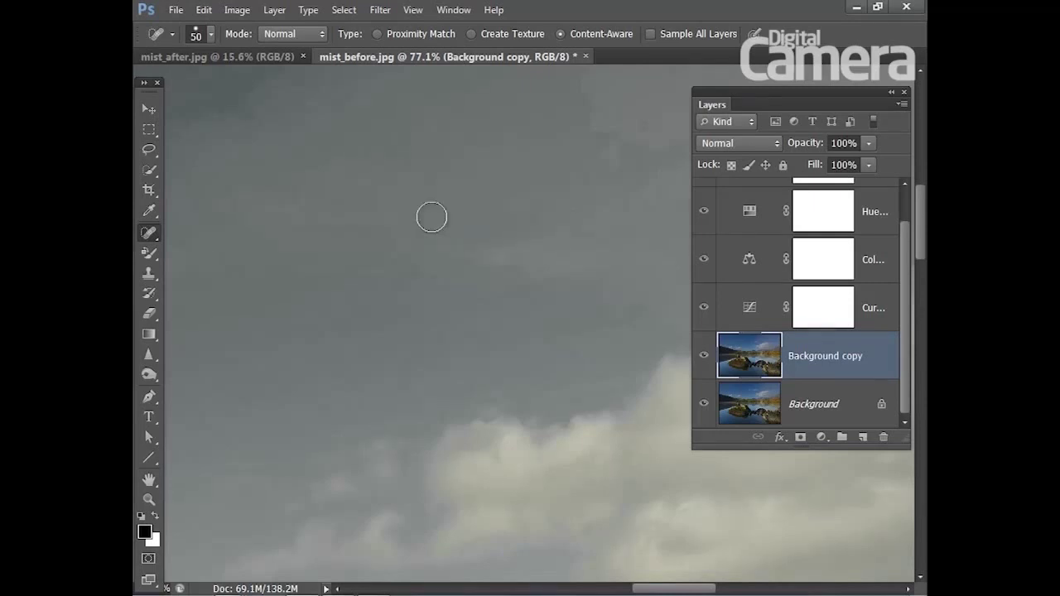
{"action": "scroll", "coordinate": [500, 299], "scroll_direction": "down", "scroll_amount": 3}
{"action": "key", "text": "ctrl+minus"}
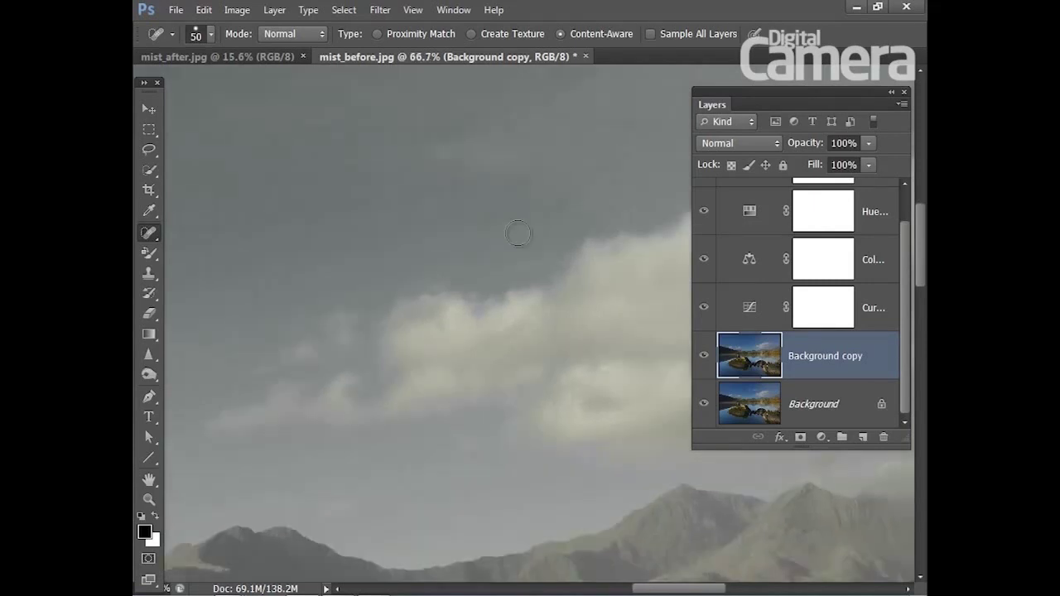
{"action": "left_click_drag", "start_coordinate": [563, 293], "coordinate": [391, 280]}
{"action": "key", "text": "bracketright"}
{"action": "key", "text": "bracketright"}
{"action": "key", "text": "bracketright"}
{"action": "key", "text": "bracketright"}
{"action": "key", "text": "bracketright"}
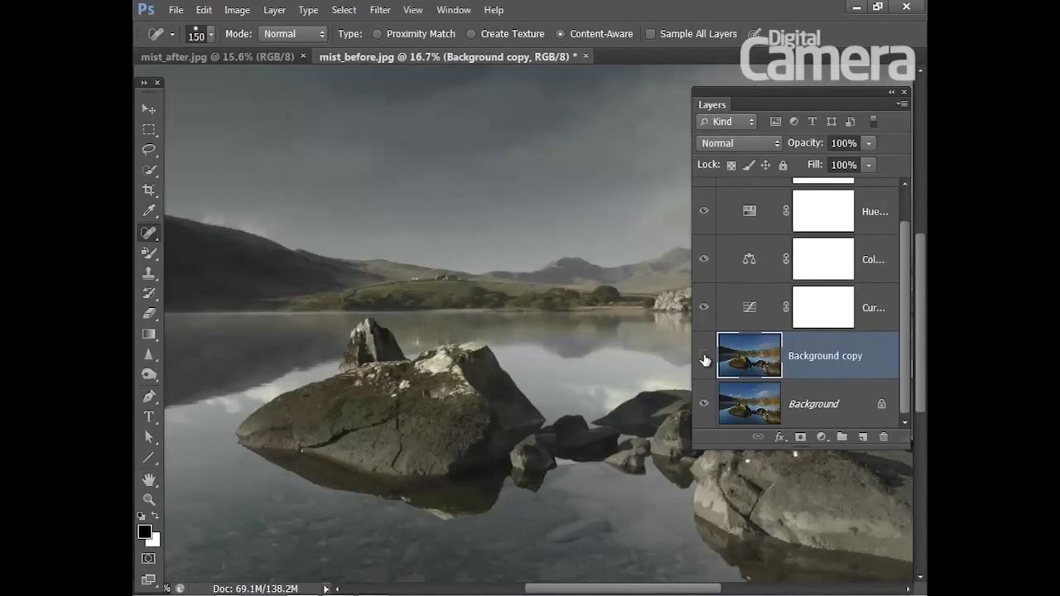
Step: Toggle the Background copy's visibility to compare the retouched sky with the original
{"action": "left_click", "coordinate": [704, 359]}
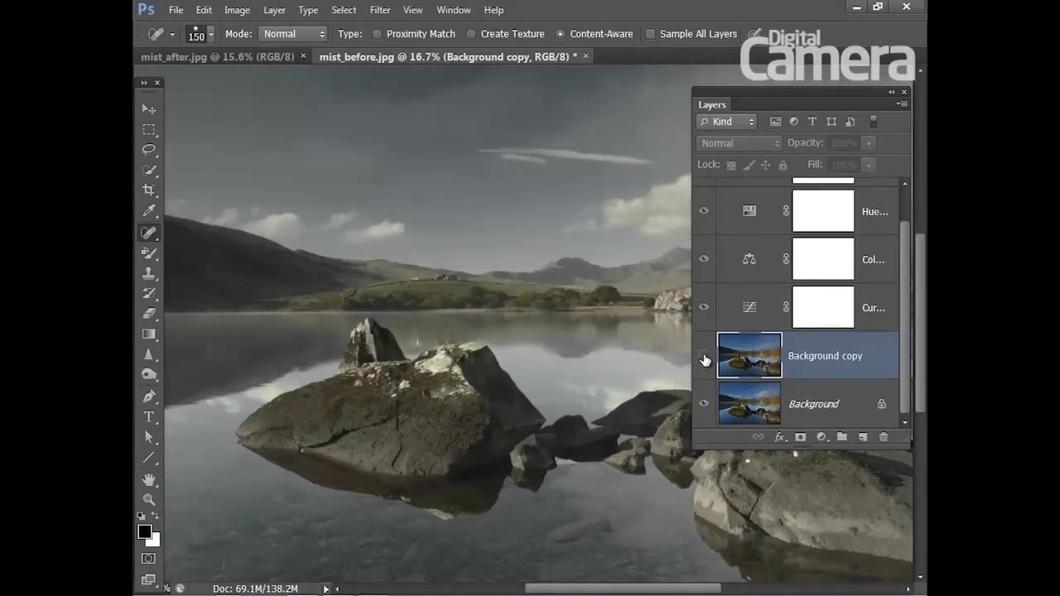
{"action": "left_click", "coordinate": [704, 360]}
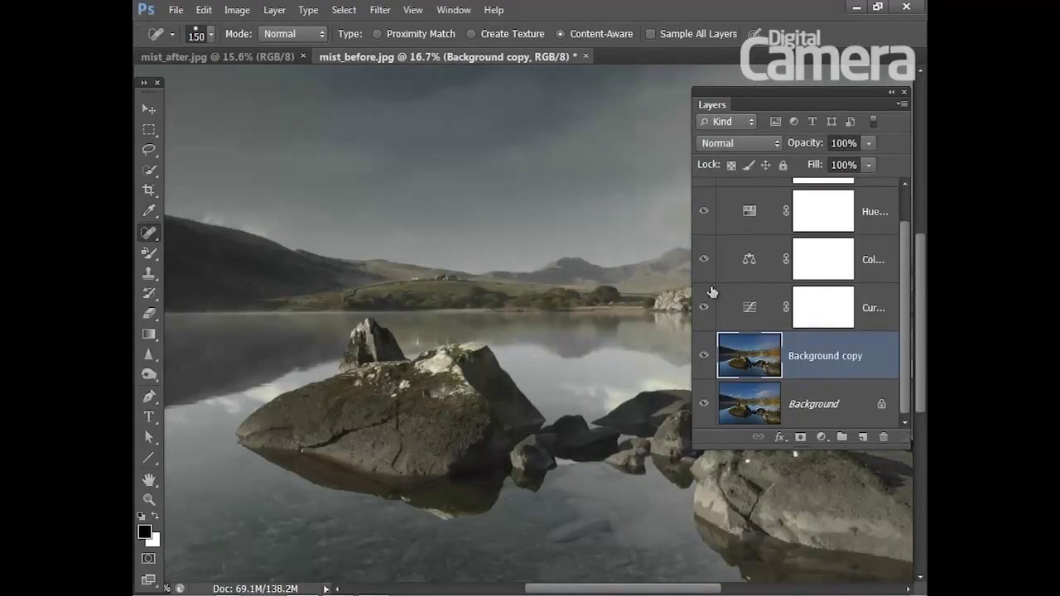
{"action": "left_click_drag", "start_coordinate": [709, 103], "coordinate": [217, 99]}
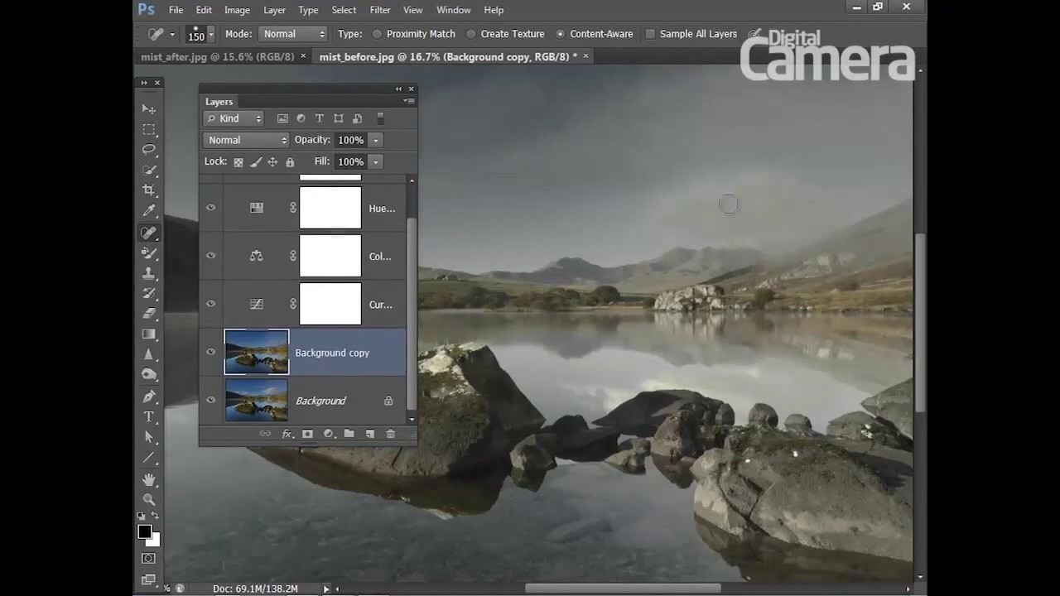
{"action": "left_click", "coordinate": [211, 353]}
{"action": "left_click", "coordinate": [211, 353]}
Step: Set the Clone Stamp to 20% opacity, current layer sampling, and a 500 px brush
{"action": "left_click", "coordinate": [149, 273]}
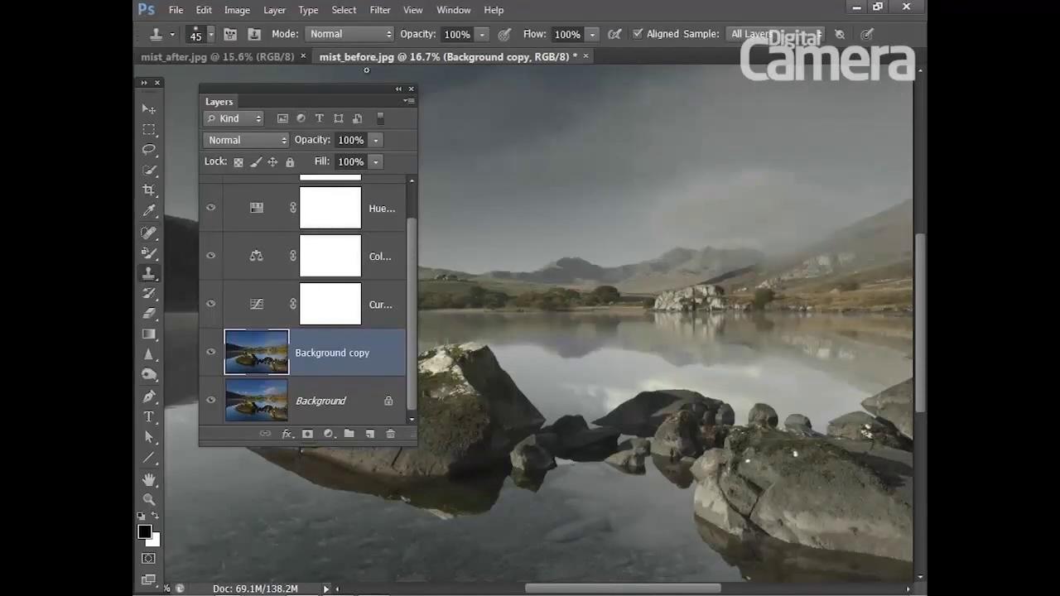
{"action": "left_click_drag", "start_coordinate": [424, 37], "coordinate": [367, 39]}
{"action": "key", "text": "Return"}
{"action": "left_click", "coordinate": [793, 38]}
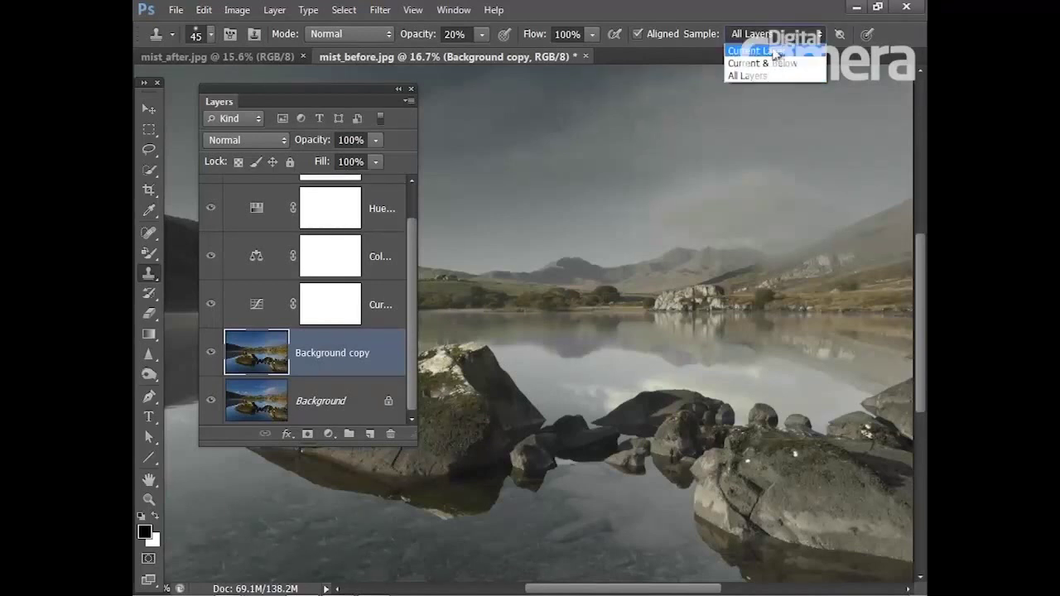
{"action": "left_click", "coordinate": [767, 52]}
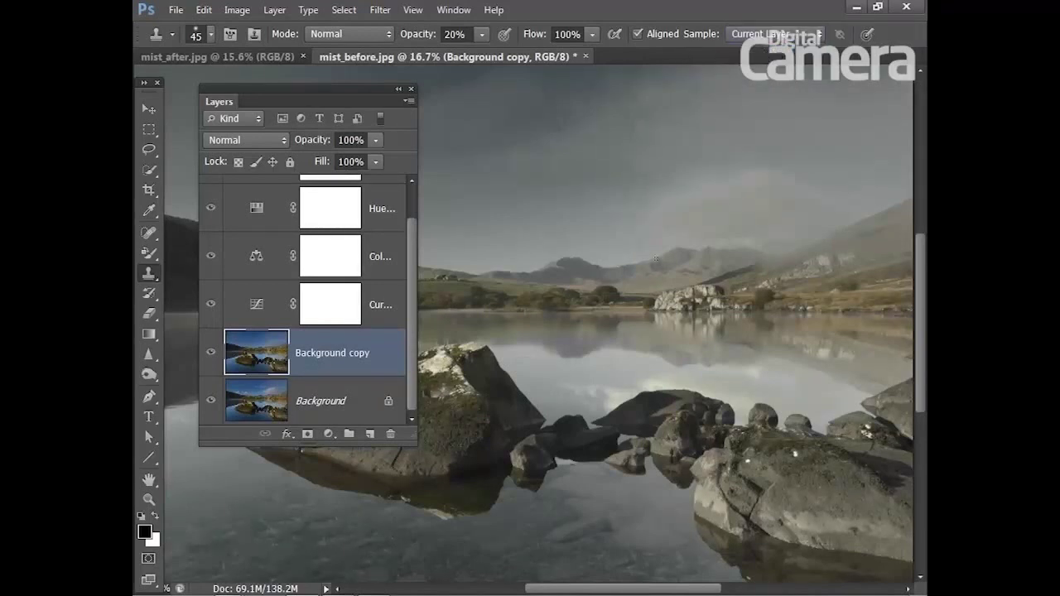
{"action": "key", "text": "bracketright"}
{"action": "key", "text": "bracketright"}
{"action": "key", "text": "bracketright"}
{"action": "key", "text": "bracketright"}
{"action": "key", "text": "bracketright"}
{"action": "key", "text": "bracketright"}
{"action": "key", "text": "bracketright"}
{"action": "key", "text": "bracketright"}
{"action": "key", "text": "bracketright"}
Step: Sample the sky and try several clone dabs, undoing each one
{"action": "left_click", "coordinate": [632, 177], "text": "alt"}
{"action": "left_click_drag", "start_coordinate": [641, 191], "coordinate": [659, 207]}
{"action": "key", "text": "ctrl+z"}
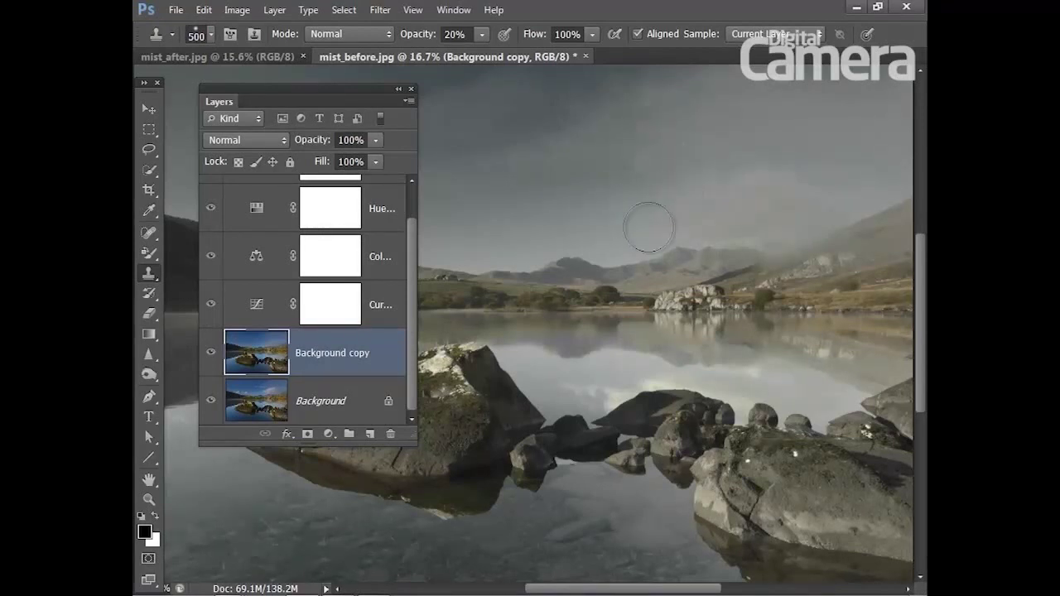
{"action": "left_click", "coordinate": [662, 218]}
{"action": "key", "text": "ctrl+z"}
{"action": "left_click", "coordinate": [741, 217]}
{"action": "key", "text": "ctrl+z"}
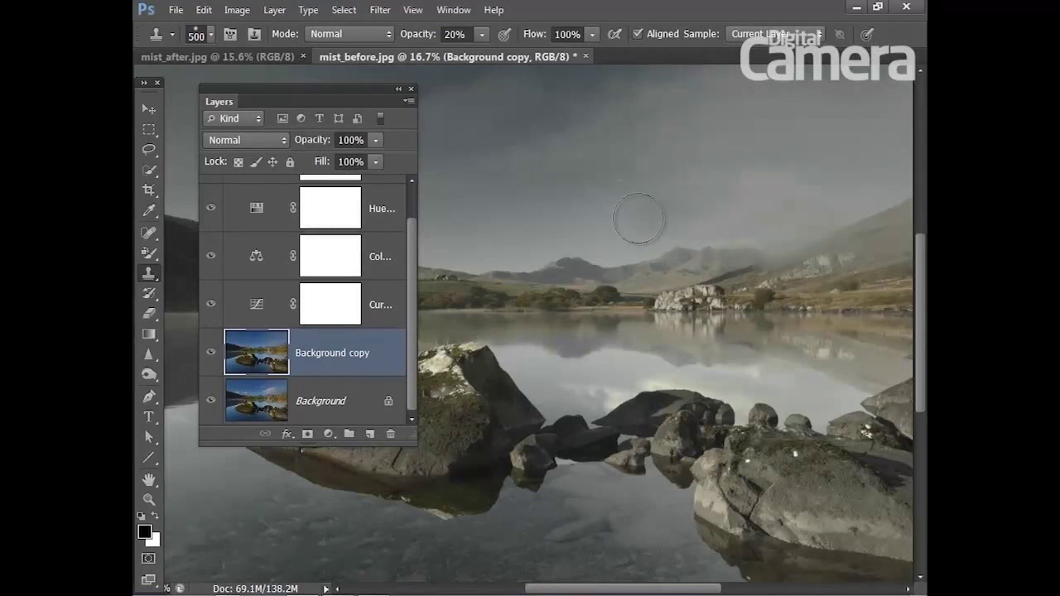
{"action": "left_click", "coordinate": [752, 172]}
{"action": "key", "text": "ctrl+z"}
{"action": "left_click", "coordinate": [633, 226]}
{"action": "key", "text": "ctrl+z"}
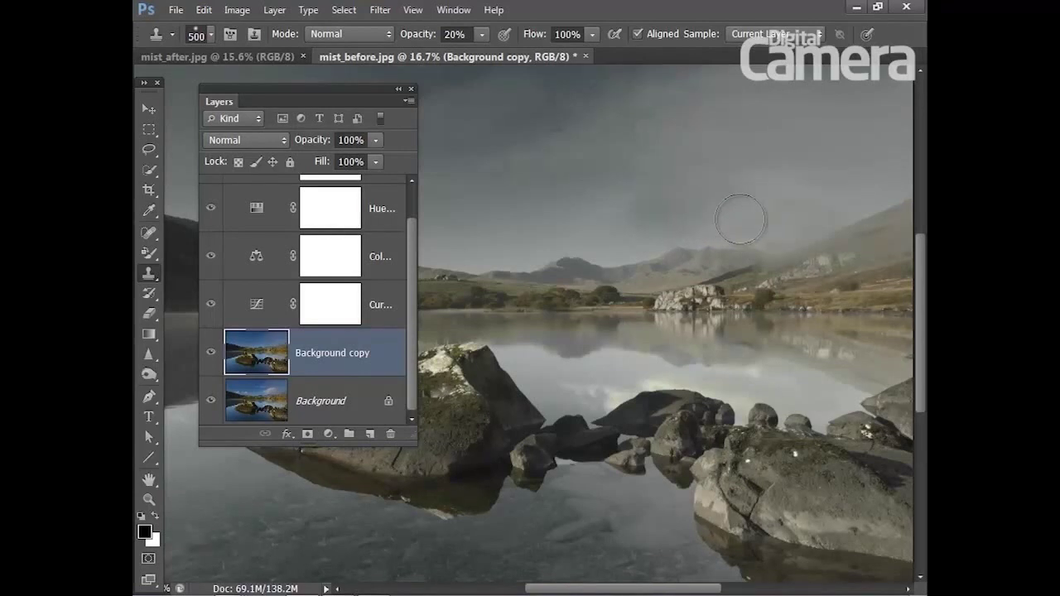
Step: Stamp resampled sky over the dark areas and lower Background copy opacity to 74%
{"action": "left_click", "coordinate": [648, 213]}
{"action": "left_click", "coordinate": [549, 100]}
{"action": "left_click", "coordinate": [672, 213]}
{"action": "left_click", "coordinate": [212, 354]}
{"action": "left_click", "coordinate": [212, 354]}
{"action": "left_click", "coordinate": [449, 172]}
{"action": "left_click_drag", "start_coordinate": [321, 143], "coordinate": [305, 143]}
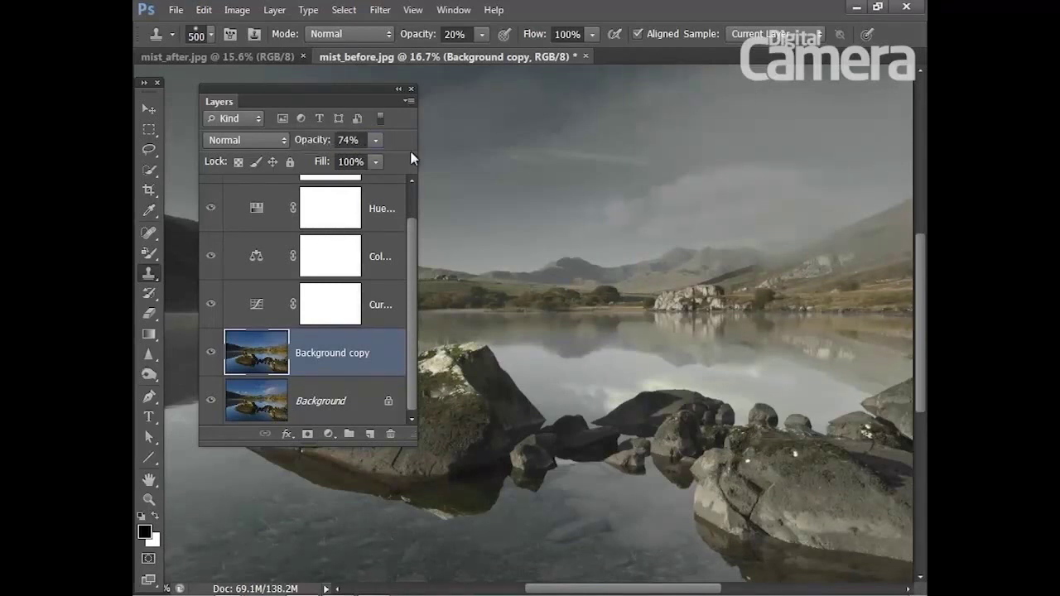
{"action": "left_click_drag", "start_coordinate": [508, 86], "coordinate": [508, 241]}
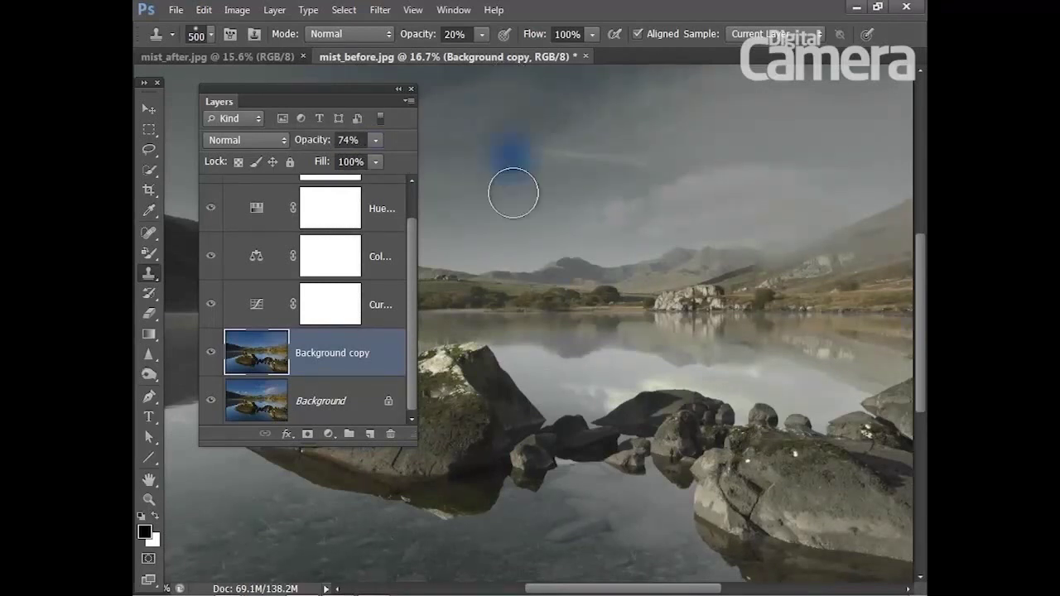
Step: Add a new empty layer and choose the Foreground to Transparent gradient preset
{"action": "left_click", "coordinate": [370, 440]}
{"action": "left_click", "coordinate": [370, 439]}
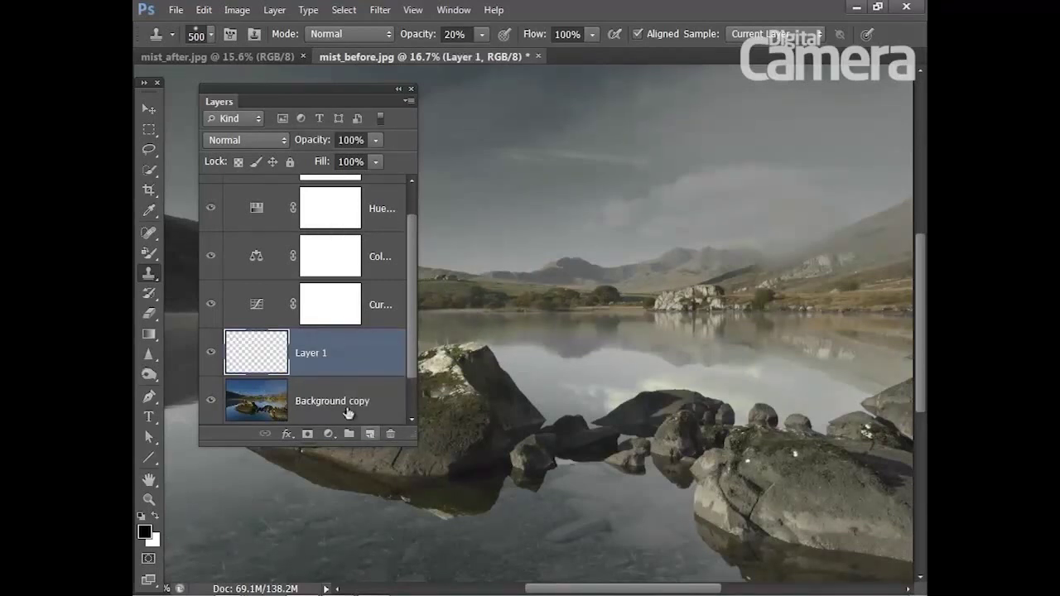
{"action": "left_click", "coordinate": [149, 336]}
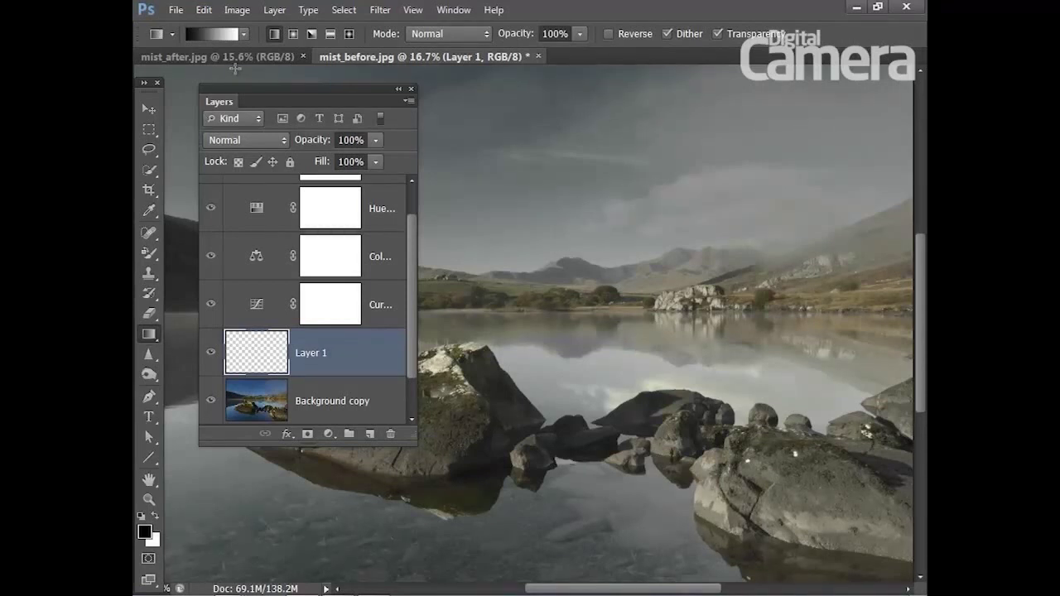
{"action": "left_click", "coordinate": [244, 34]}
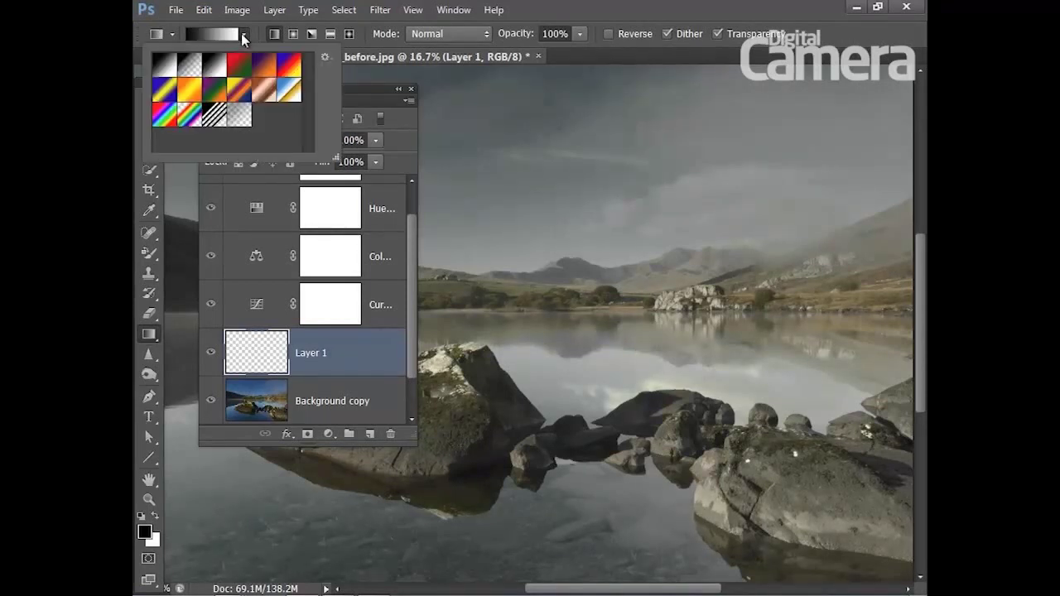
{"action": "left_click", "coordinate": [189, 66]}
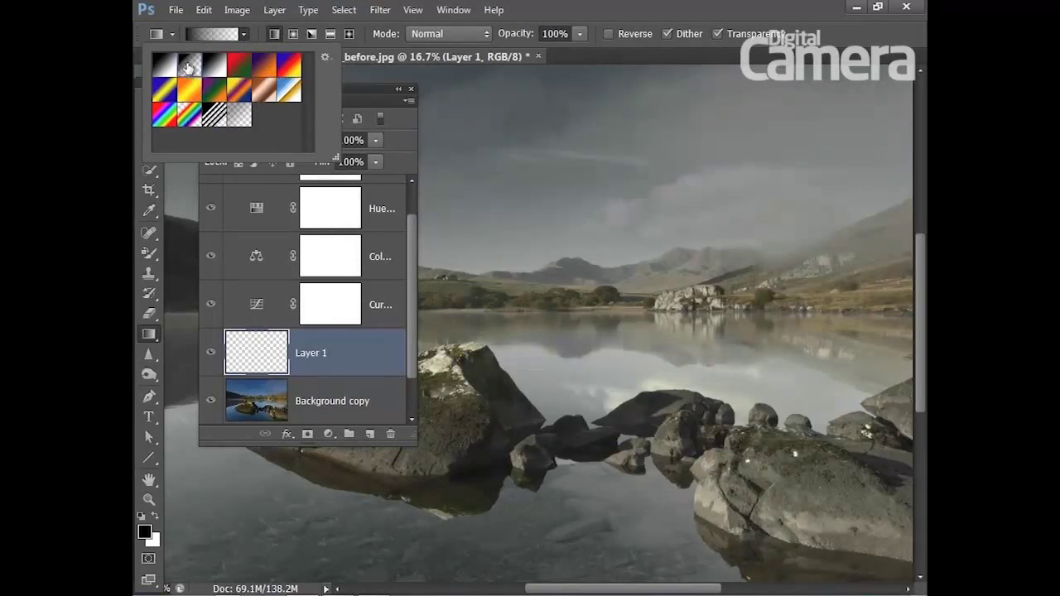
{"action": "left_click", "coordinate": [274, 37]}
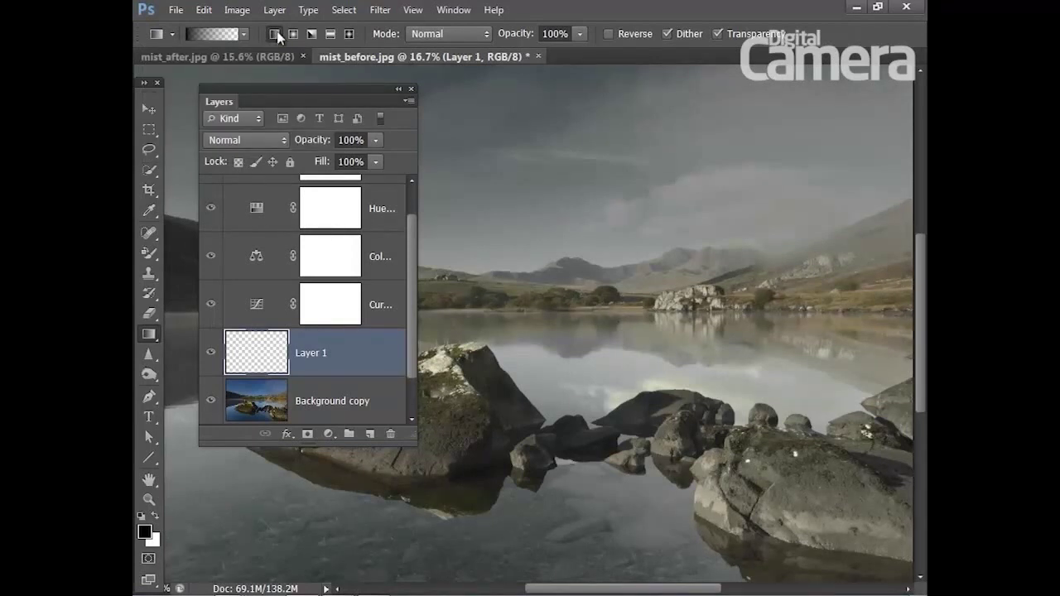
Step: Draw a white fade down from the sky's top and set the layer to 43% opacity
{"action": "left_click", "coordinate": [155, 515]}
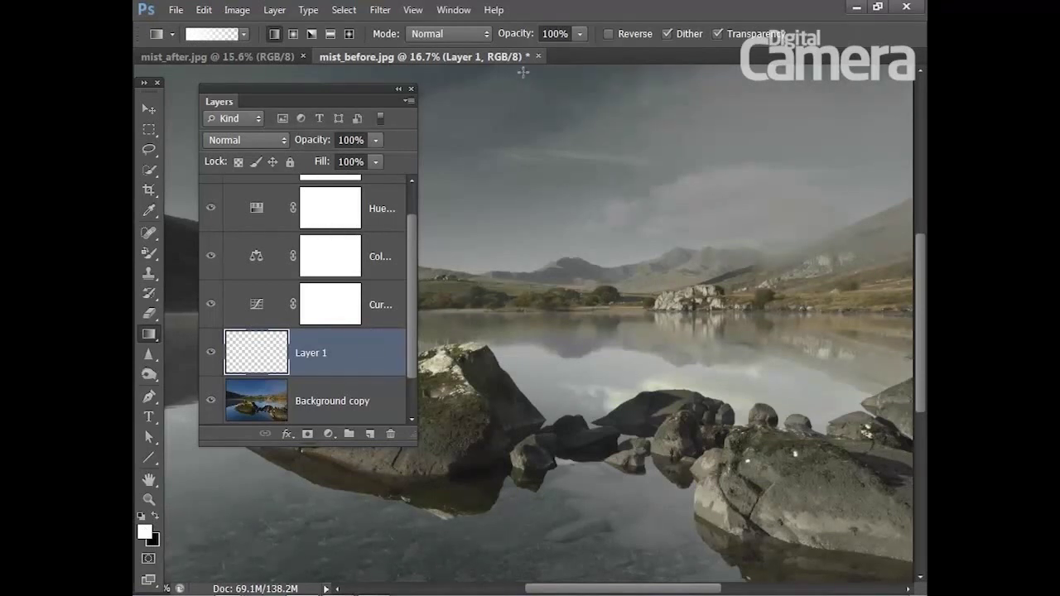
{"action": "left_click_drag", "start_coordinate": [524, 121], "coordinate": [522, 212]}
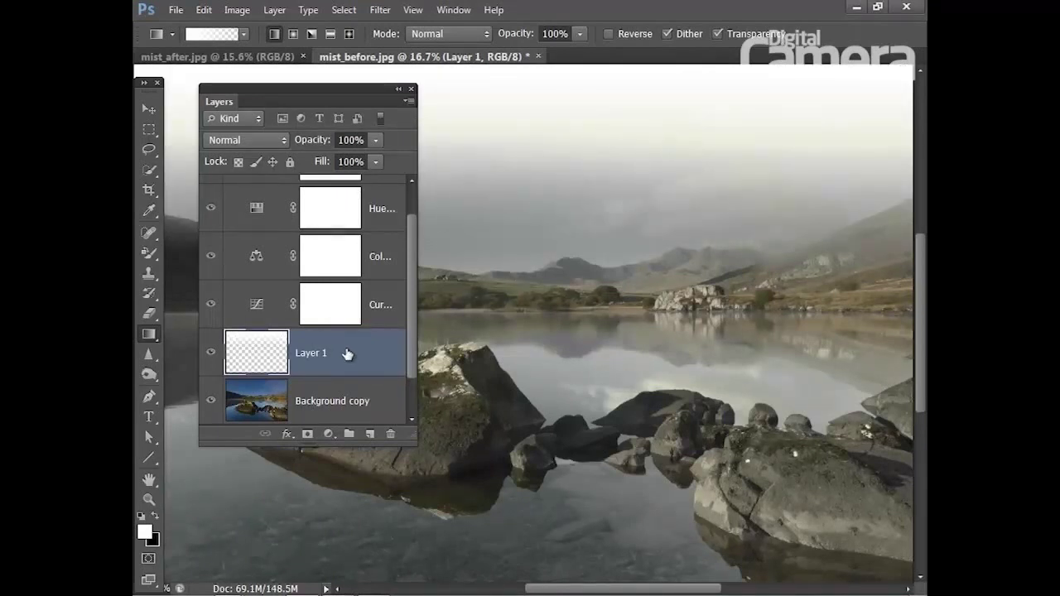
{"action": "left_click_drag", "start_coordinate": [308, 140], "coordinate": [278, 142]}
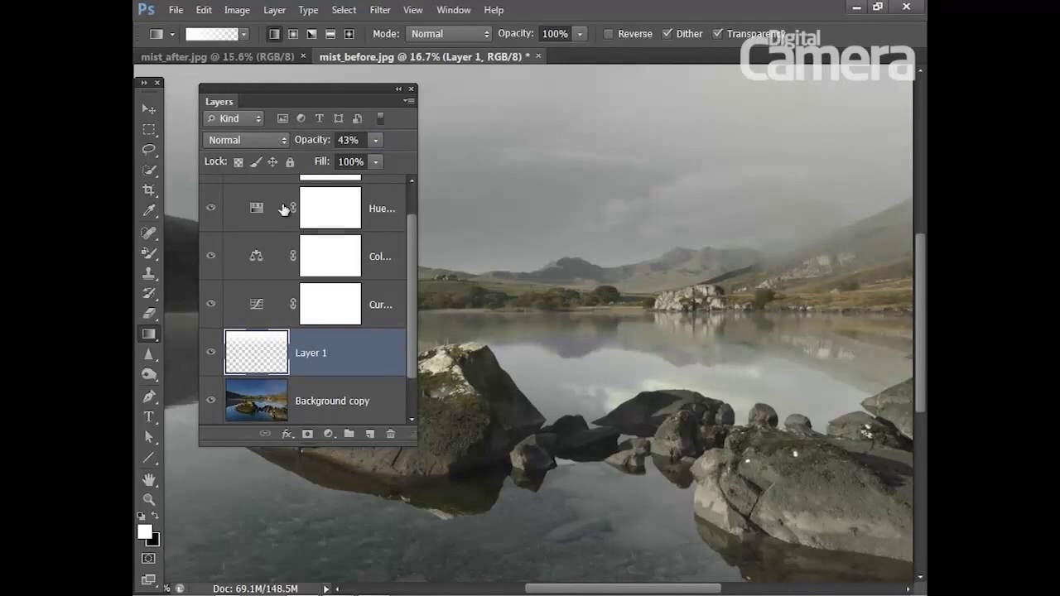
{"action": "left_click", "coordinate": [211, 354]}
{"action": "left_click", "coordinate": [369, 436], "text": "alt"}
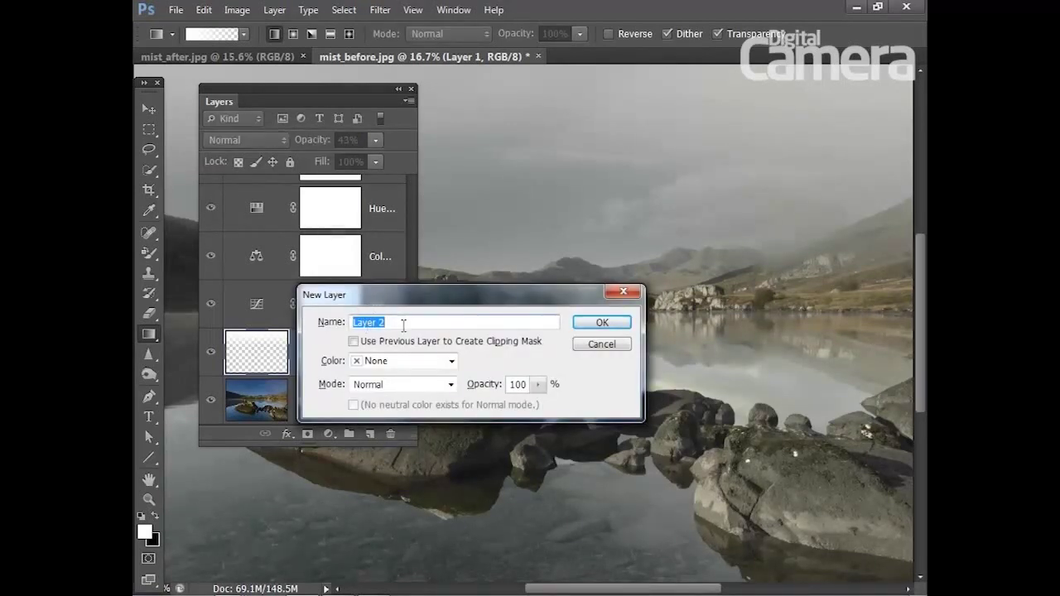
Step: Create a layer named 'burn' in Overlay mode filled with Overlay-neutral 50% gray
{"action": "type", "text": "bu"}
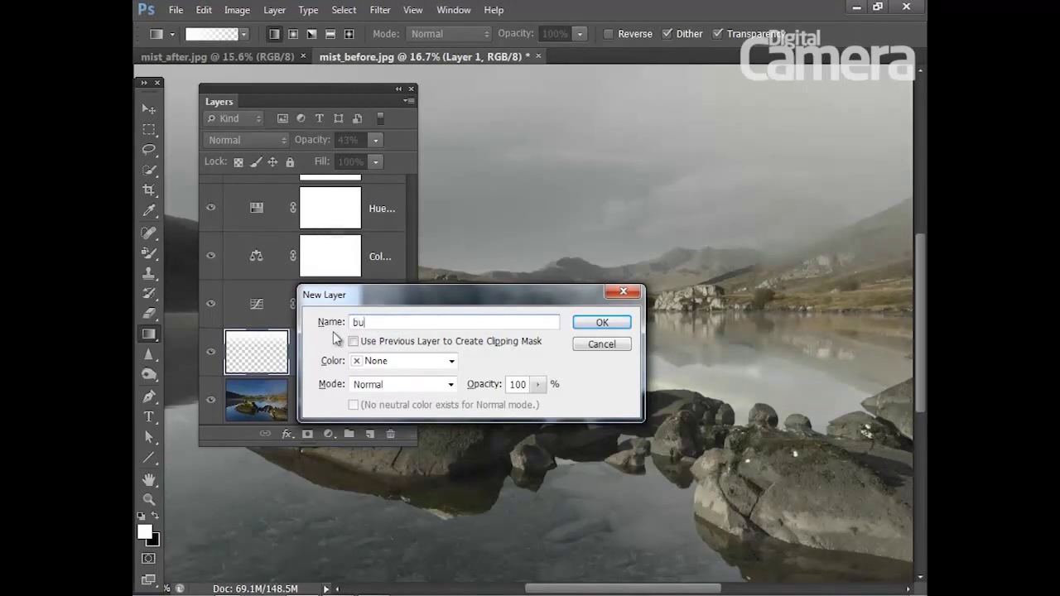
{"action": "left_click", "coordinate": [394, 384]}
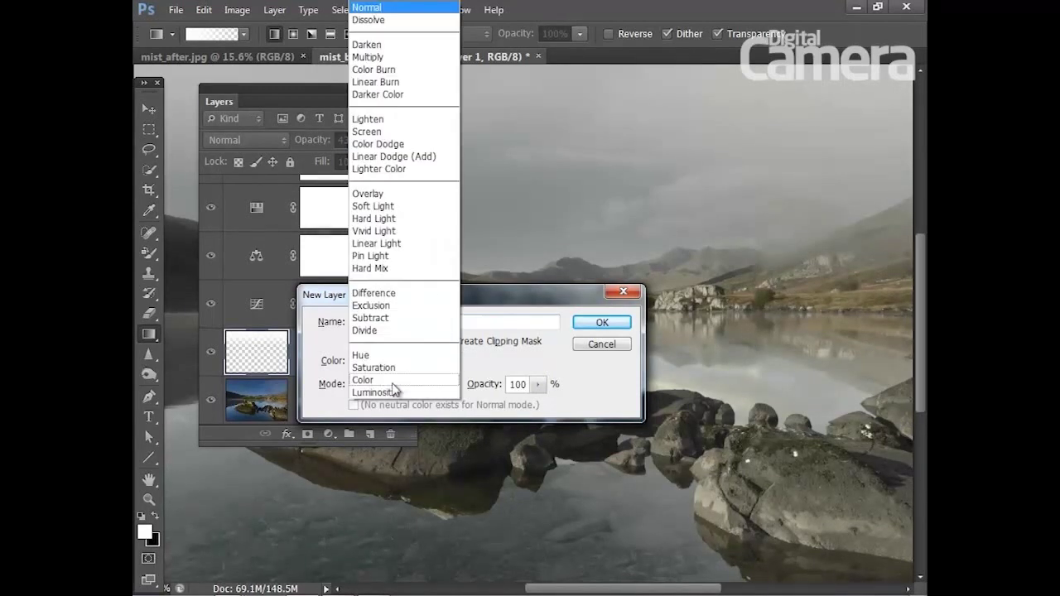
{"action": "left_click", "coordinate": [385, 197]}
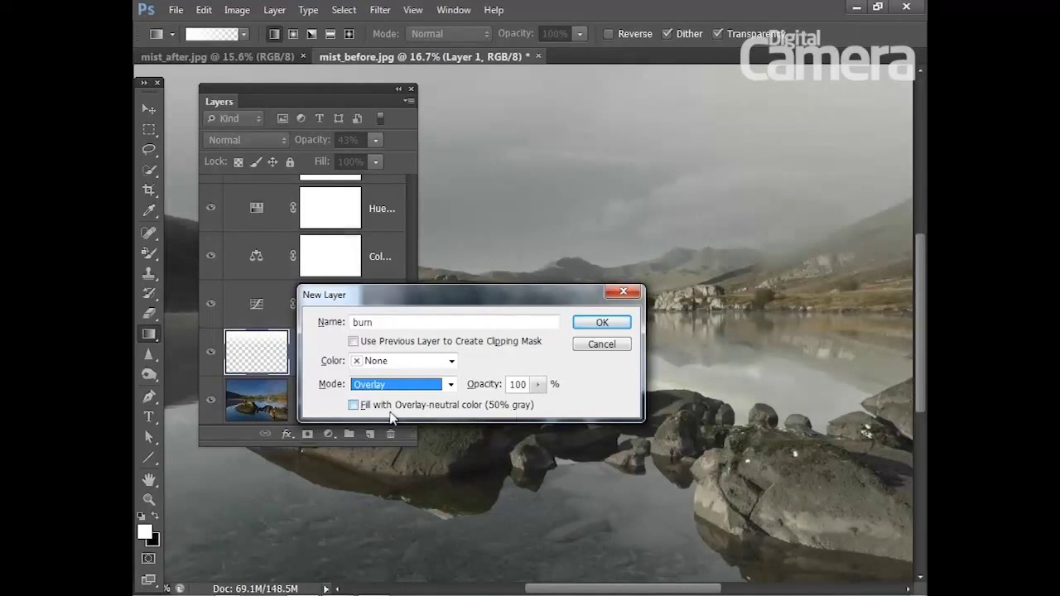
{"action": "left_click", "coordinate": [354, 406]}
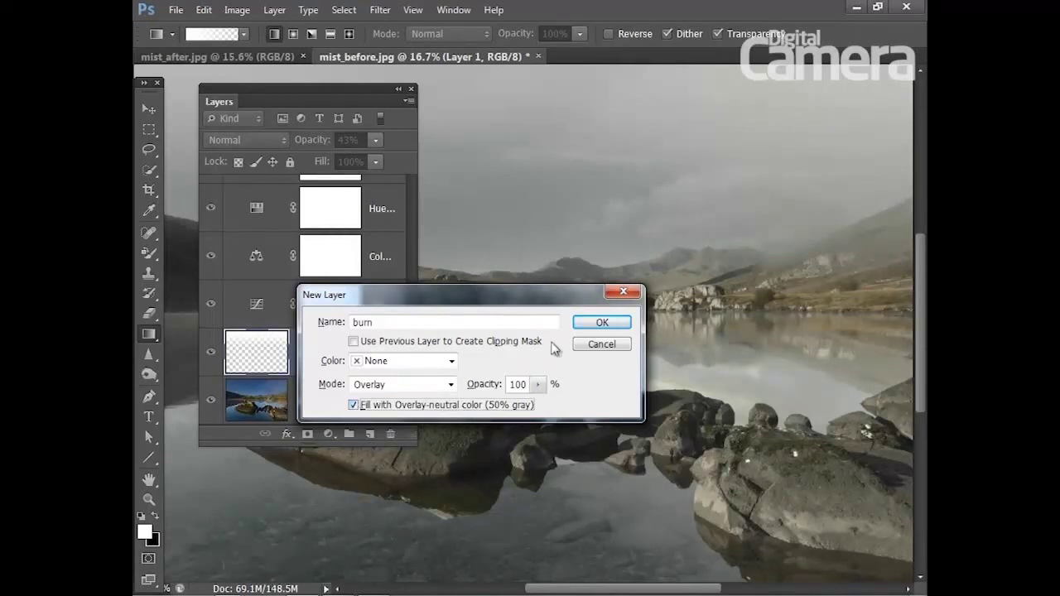
{"action": "left_click", "coordinate": [597, 323]}
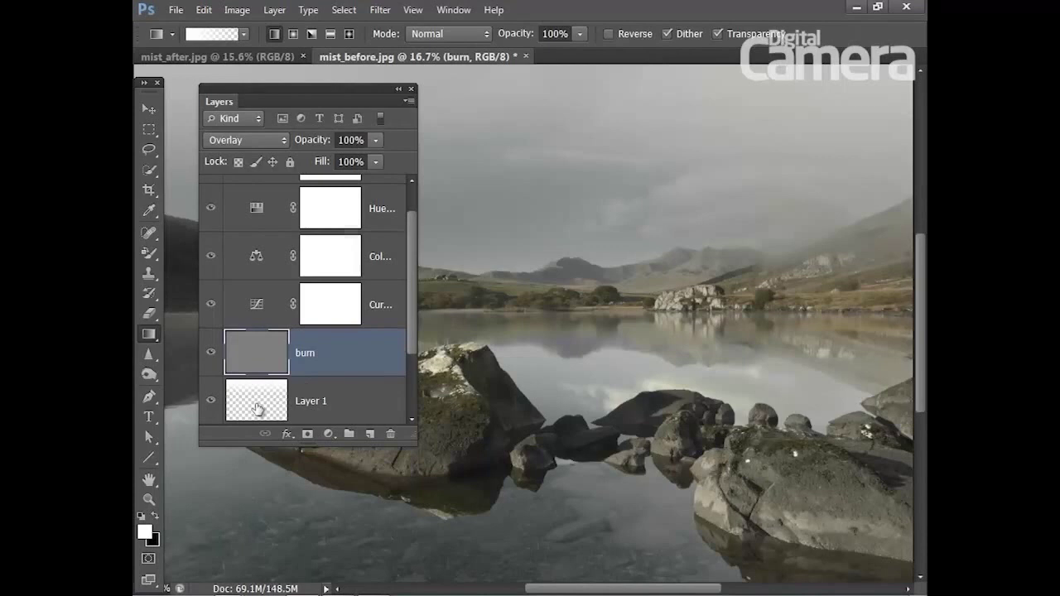
Step: Set the Burn tool to Midtones range with 20% exposure
{"action": "left_click", "coordinate": [149, 374]}
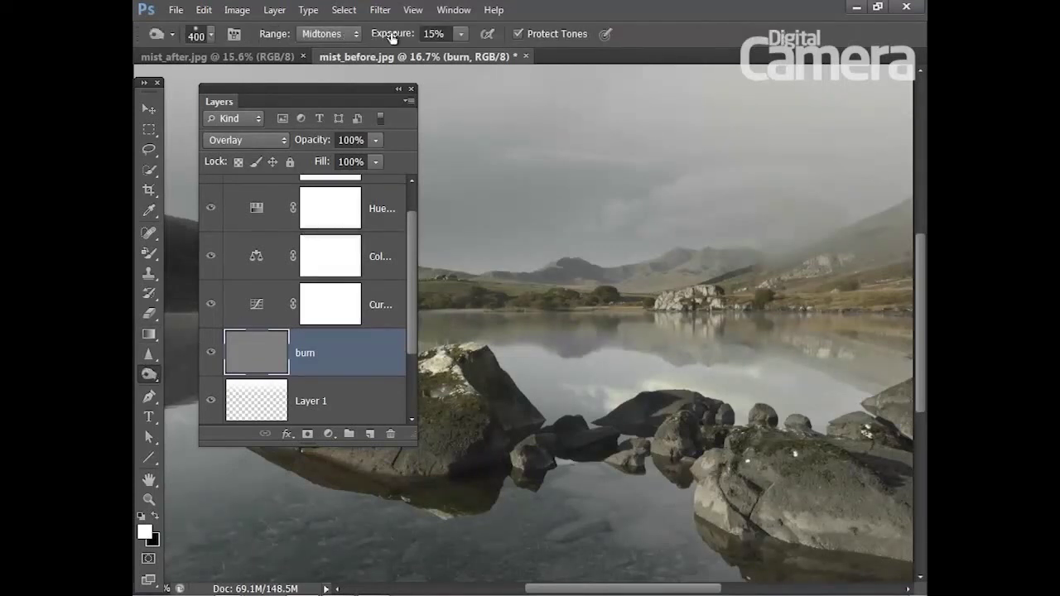
{"action": "left_click_drag", "start_coordinate": [389, 37], "coordinate": [395, 38]}
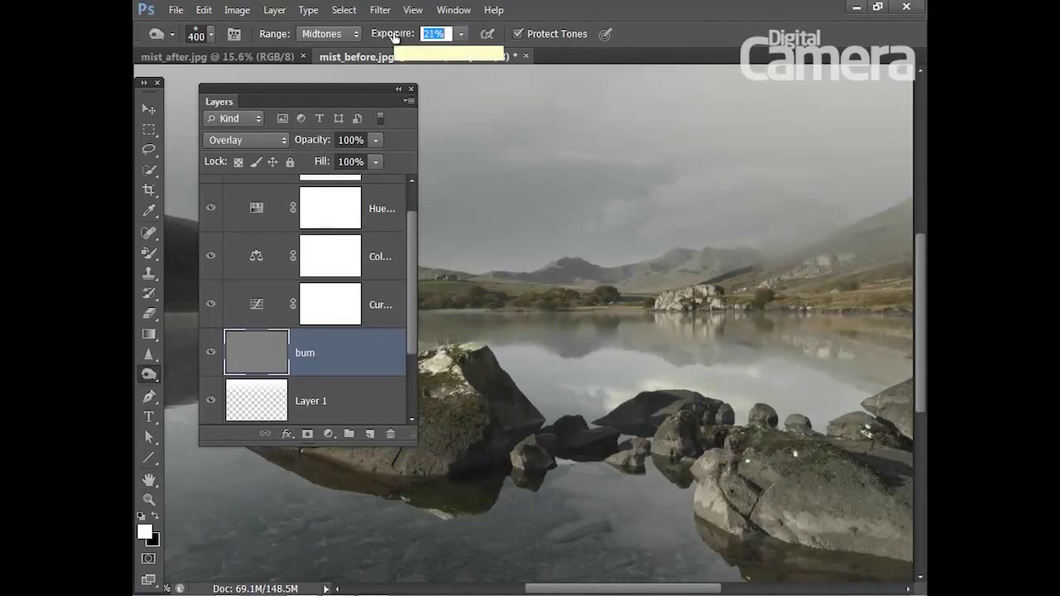
{"action": "left_click_drag", "start_coordinate": [393, 38], "coordinate": [389, 37]}
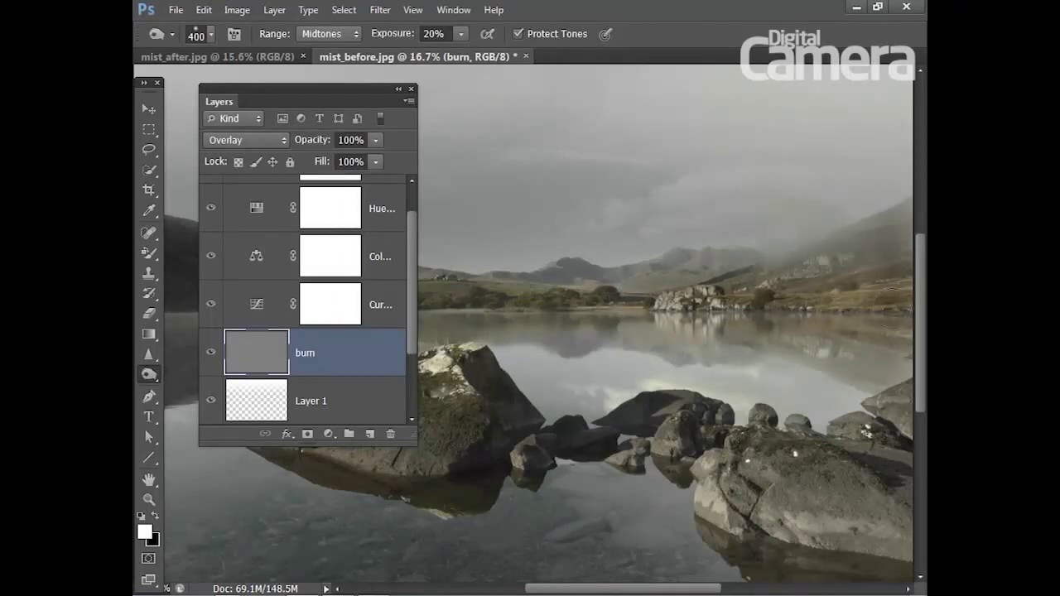
Step: Burn the misty hillside and lake with an 800 px brush, toggling the layer to compare
{"action": "left_click_drag", "start_coordinate": [895, 252], "coordinate": [809, 288]}
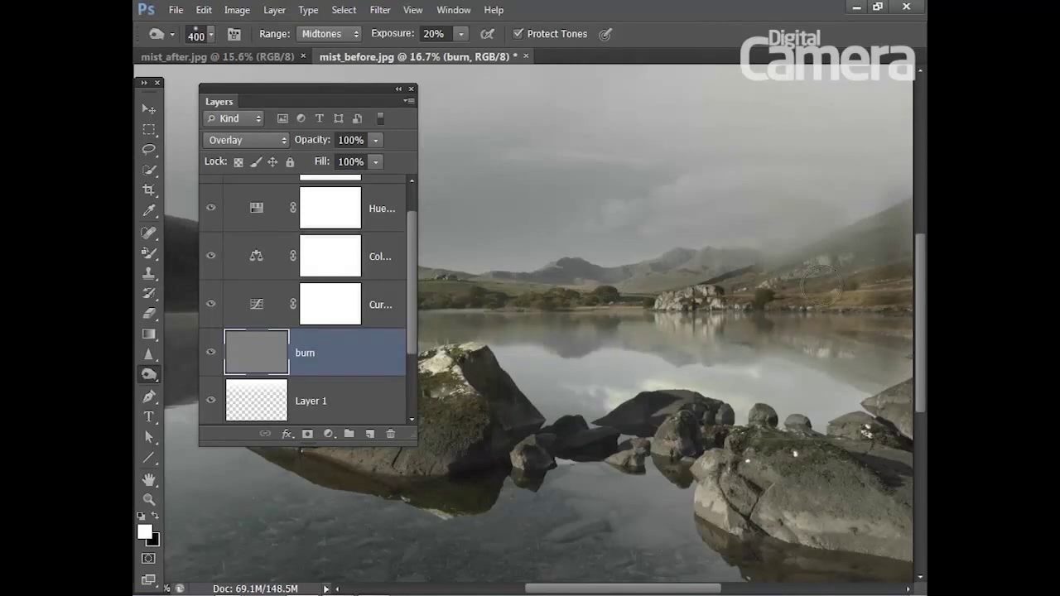
{"action": "key", "text": "bracketright"}
{"action": "key", "text": "bracketright"}
{"action": "key", "text": "bracketright"}
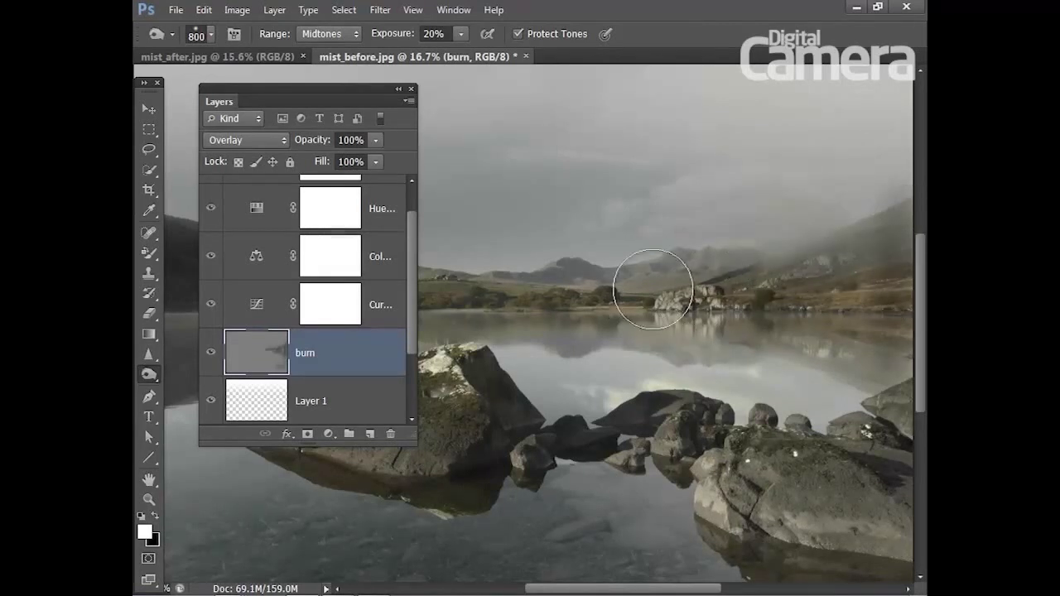
{"action": "mouse_move", "coordinate": [598, 337]}
{"action": "left_mouse_down"}
{"action": "mouse_move", "coordinate": [785, 322]}
{"action": "mouse_move", "coordinate": [887, 367]}
{"action": "mouse_move", "coordinate": [911, 249]}
{"action": "mouse_move", "coordinate": [836, 256]}
{"action": "left_mouse_up"}
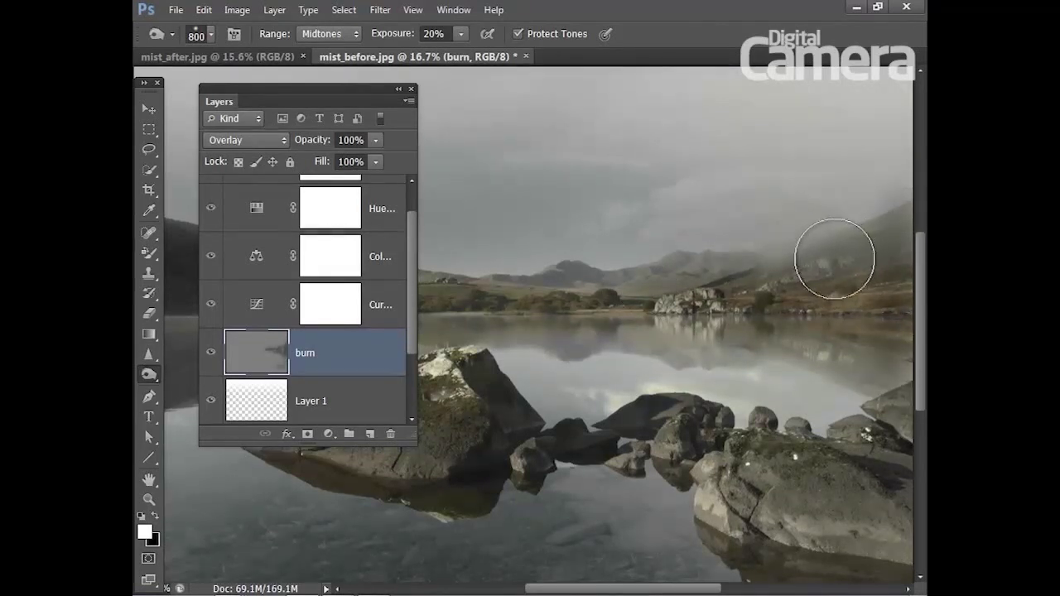
{"action": "left_click", "coordinate": [211, 354]}
{"action": "left_click", "coordinate": [210, 354]}
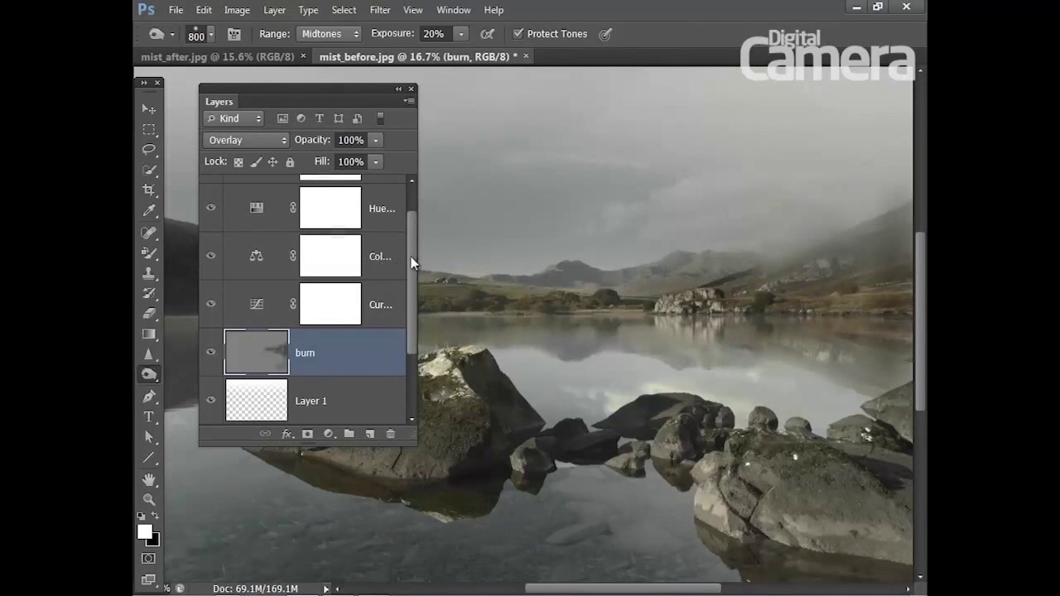
{"action": "scroll", "coordinate": [412, 262], "scroll_direction": "up", "scroll_amount": 1}
{"action": "scroll", "coordinate": [412, 263], "scroll_direction": "up", "scroll_amount": 1}
Step: Add a new layer named 'mist' above Hue/Saturation 2 and make black the foreground colour
{"action": "left_click", "coordinate": [386, 197]}
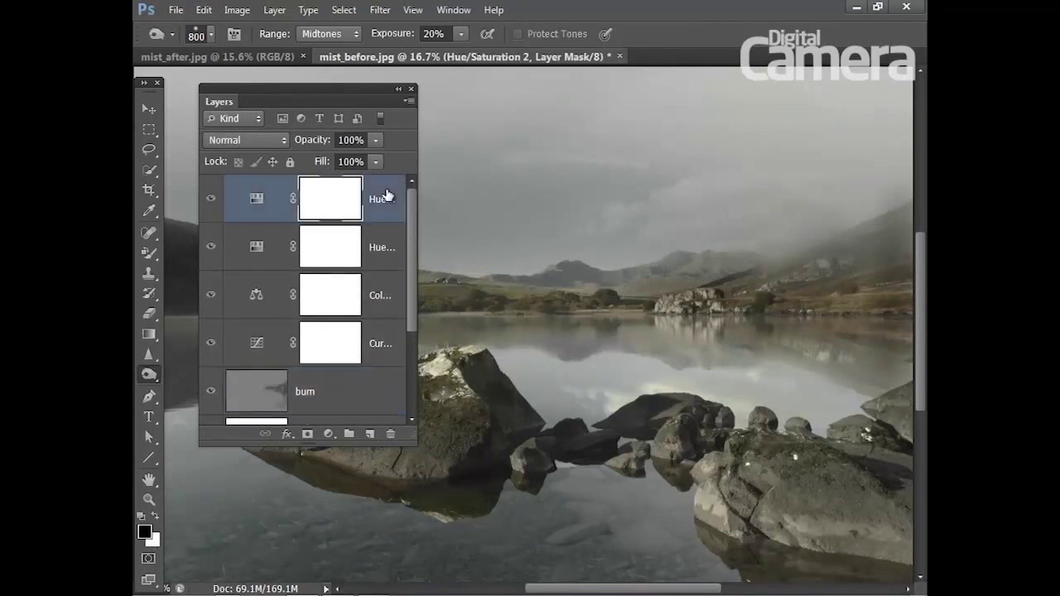
{"action": "left_click", "coordinate": [370, 435]}
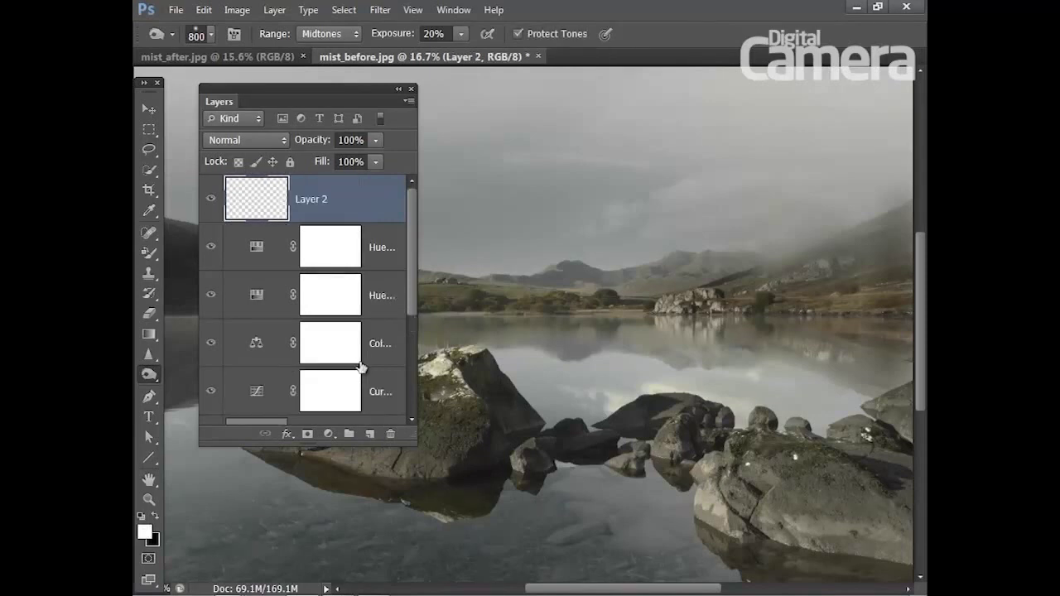
{"action": "double_click", "coordinate": [311, 200]}
{"action": "type", "text": "mist"}
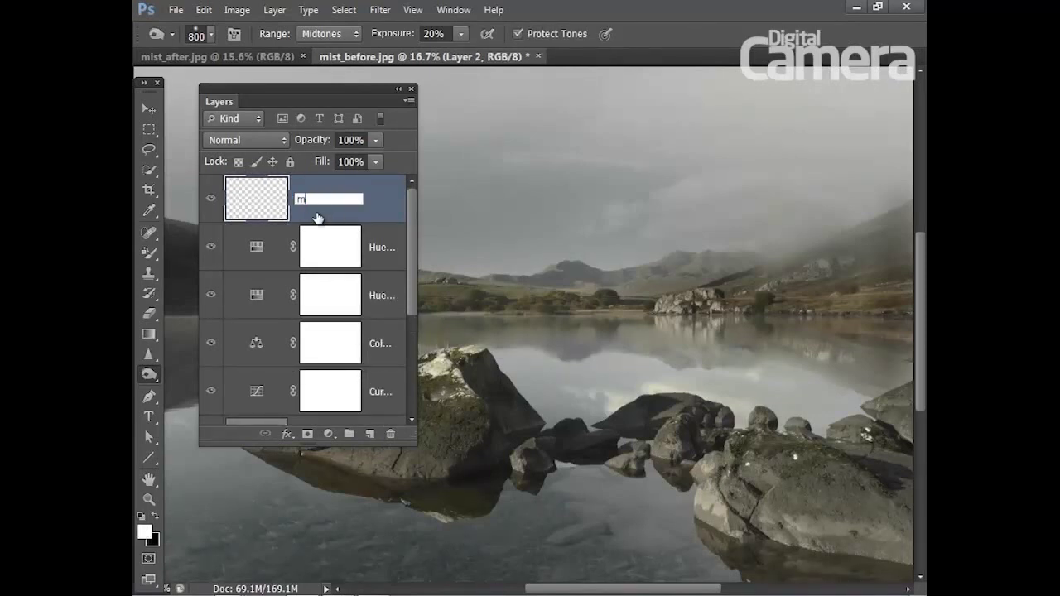
{"action": "key", "text": "Return"}
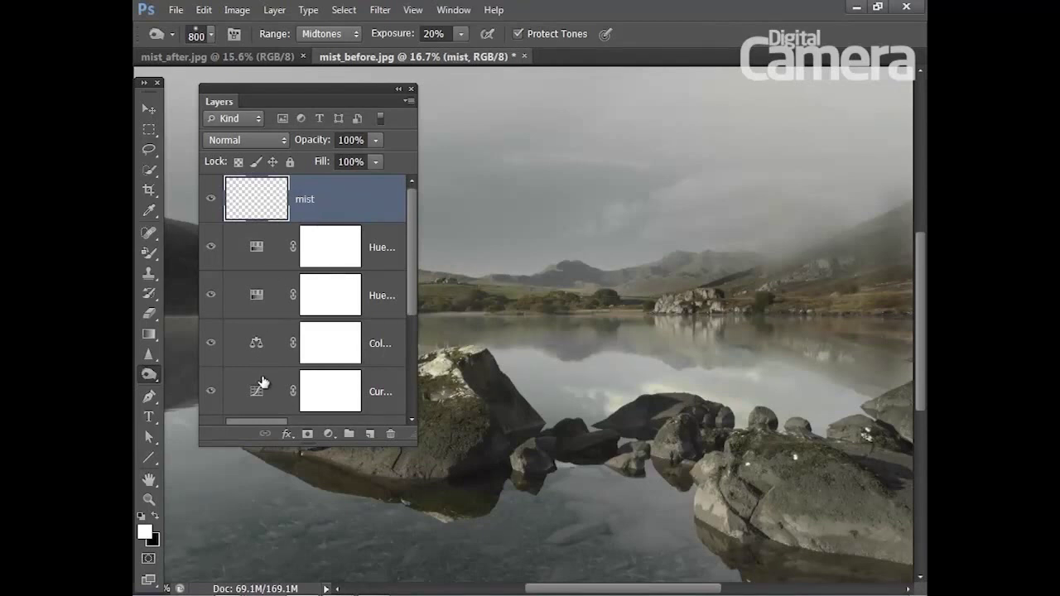
{"action": "key", "text": "x"}
Step: Fill the mist layer with Render > Clouds and set its blend mode to Screen
{"action": "left_click", "coordinate": [380, 10]}
{"action": "mouse_move", "coordinate": [394, 225]}
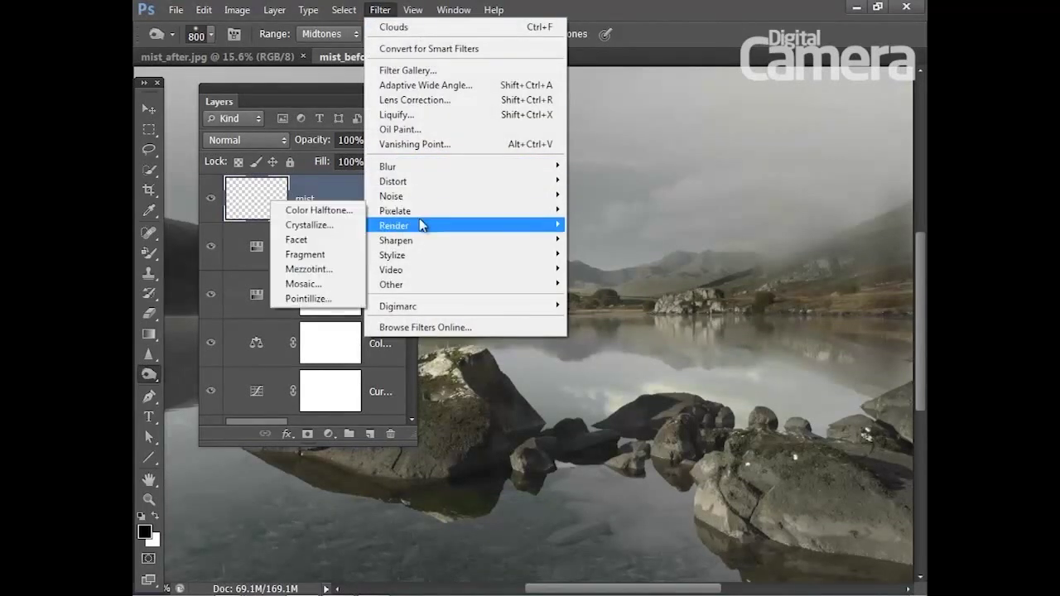
{"action": "left_click", "coordinate": [317, 226]}
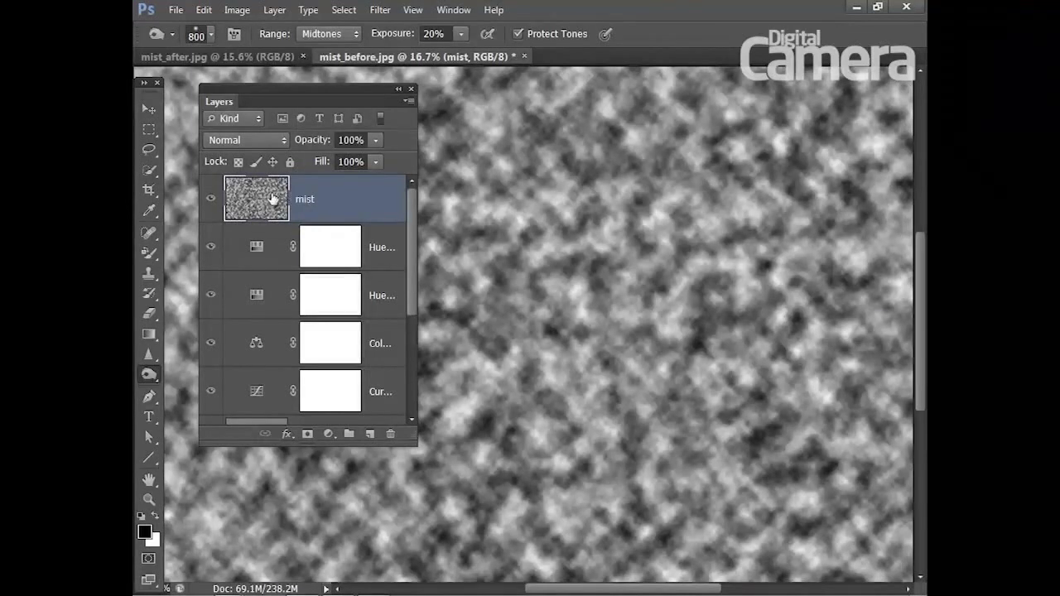
{"action": "left_click", "coordinate": [281, 139]}
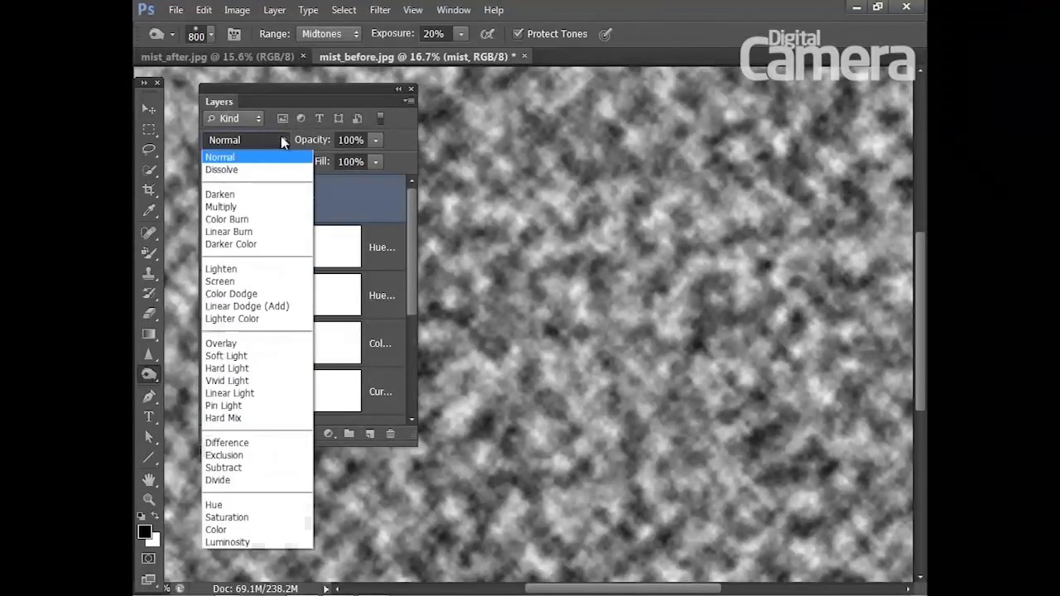
{"action": "left_click", "coordinate": [238, 281]}
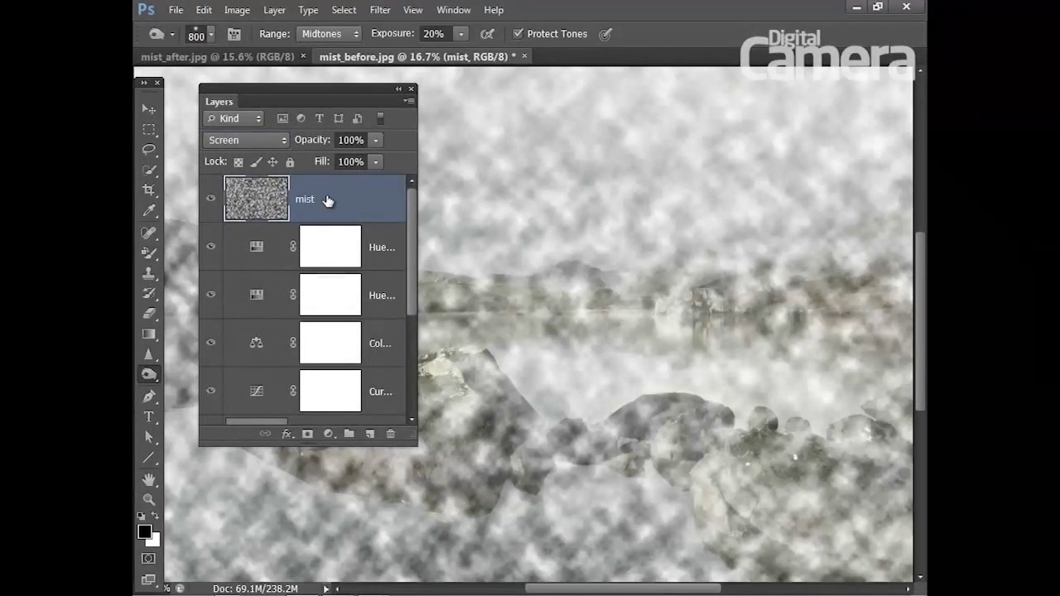
Step: Convert the mist layer into a smart object for smart filters
{"action": "left_click", "coordinate": [380, 9]}
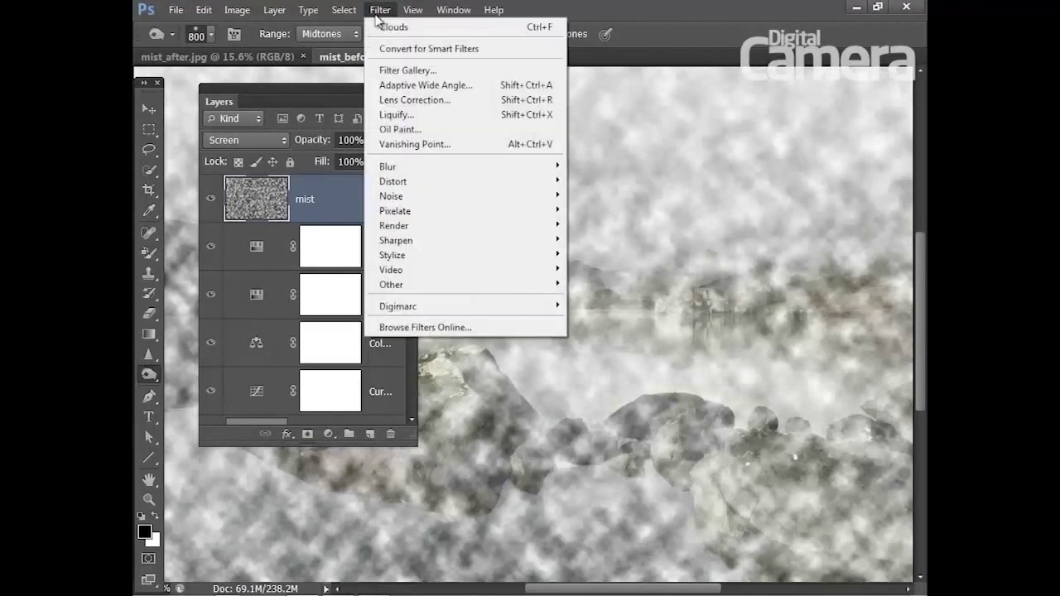
{"action": "left_click", "coordinate": [417, 50]}
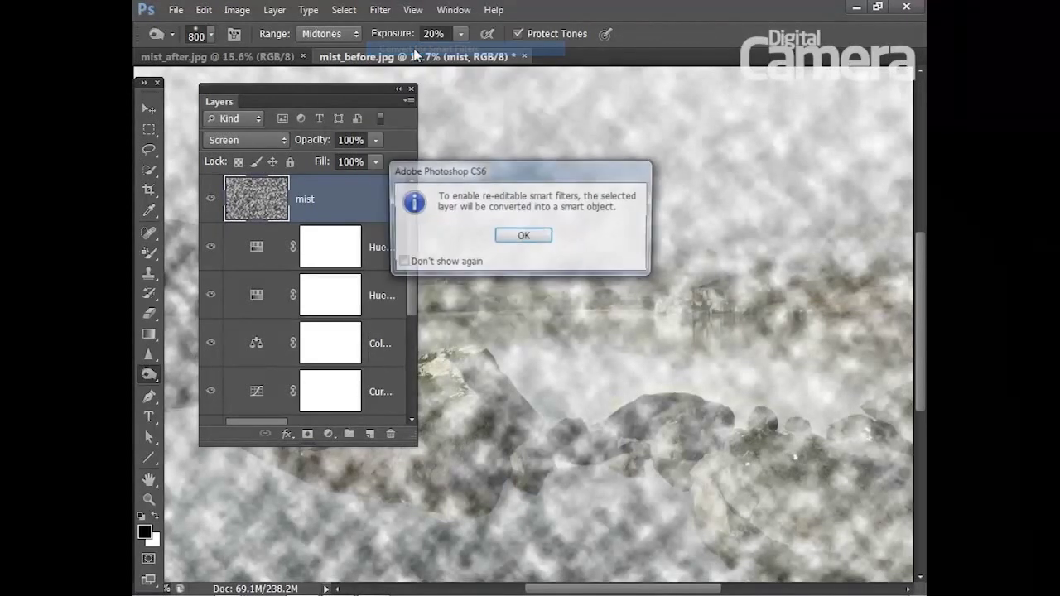
{"action": "left_click", "coordinate": [494, 237]}
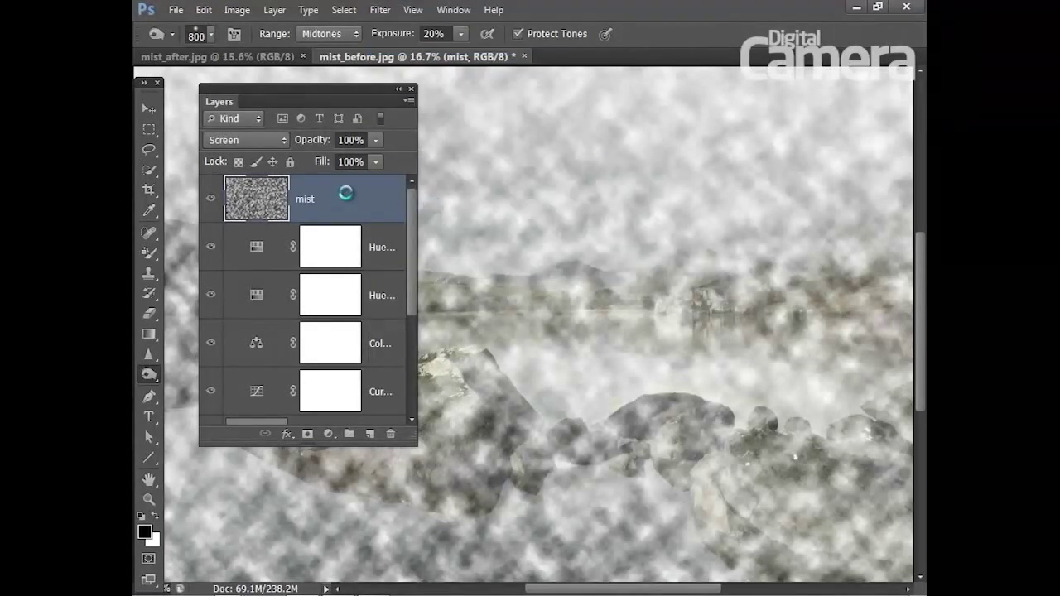
Step: Apply a 45-pixel Gaussian Blur smart filter to the mist layer
{"action": "left_click", "coordinate": [383, 12]}
{"action": "mouse_move", "coordinate": [389, 167]}
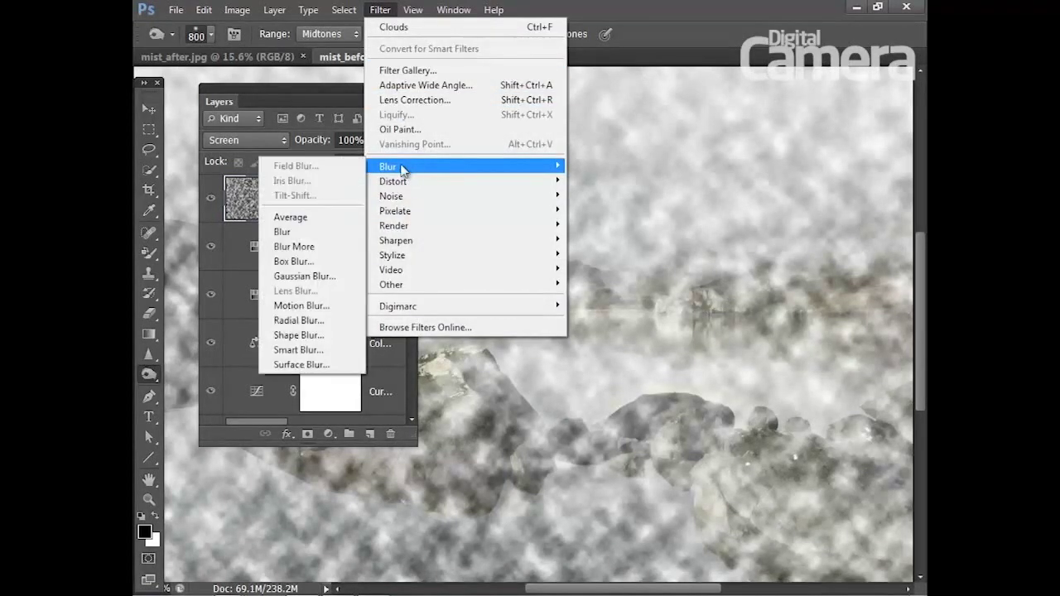
{"action": "left_click", "coordinate": [320, 276]}
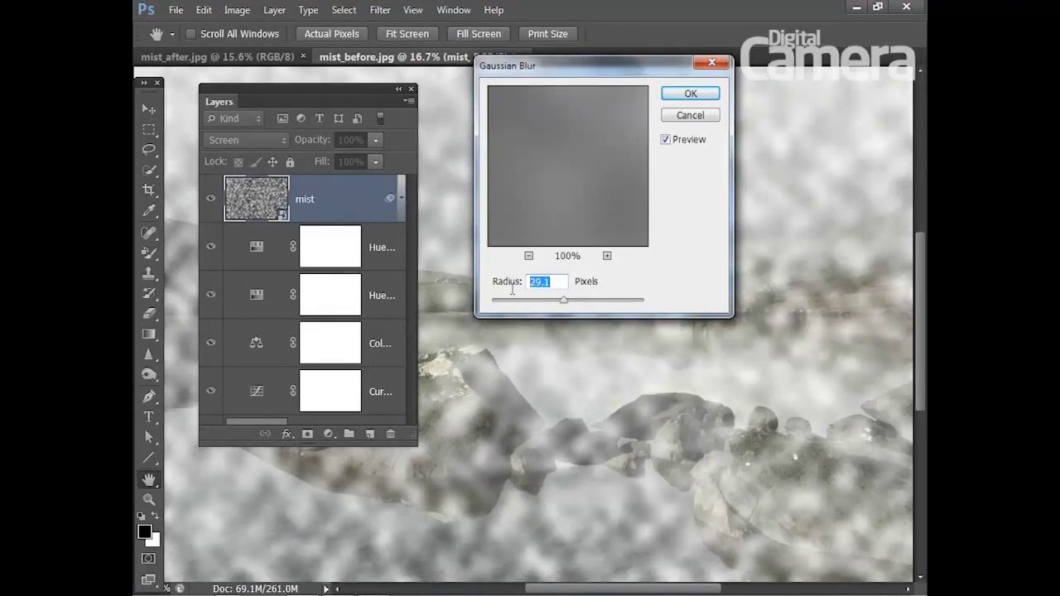
{"action": "type", "text": "45"}
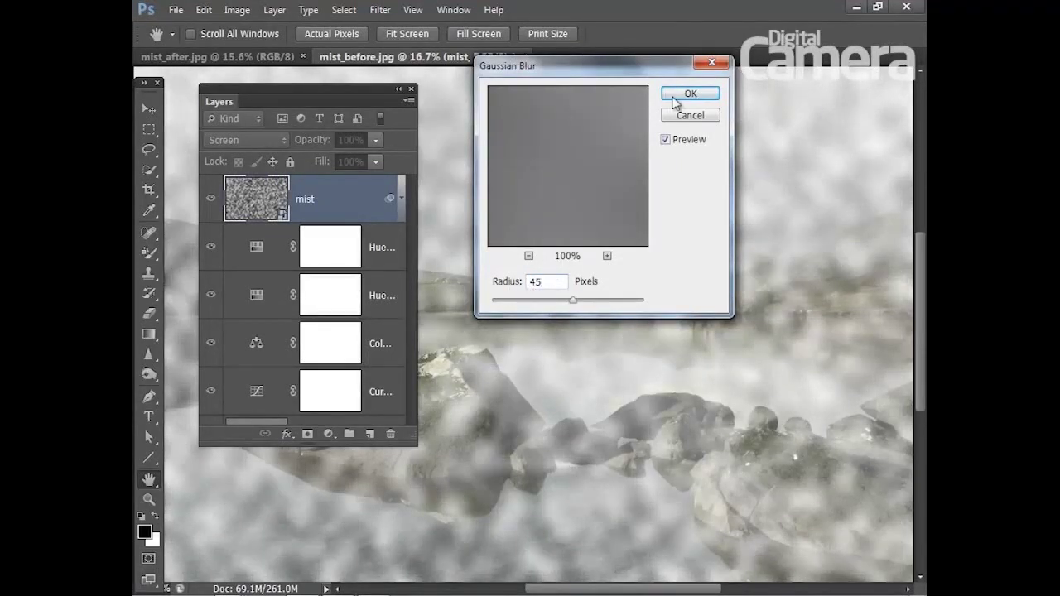
{"action": "left_click", "coordinate": [685, 98]}
{"action": "key", "text": "o"}
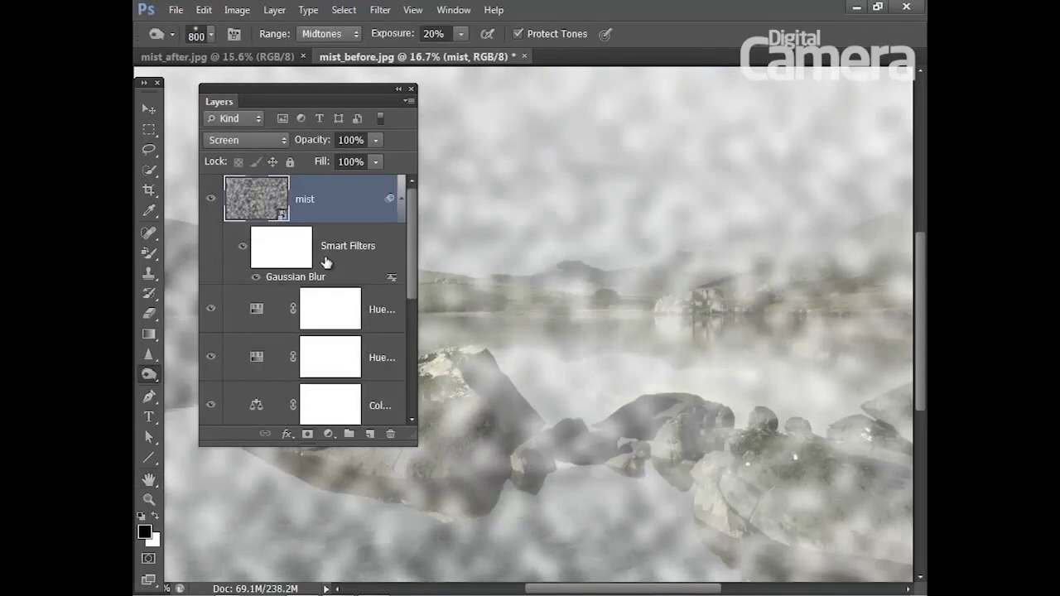
Step: Draw a bottom-to-top black-to-white gradient on the mist's smart filter mask
{"action": "left_click", "coordinate": [281, 251]}
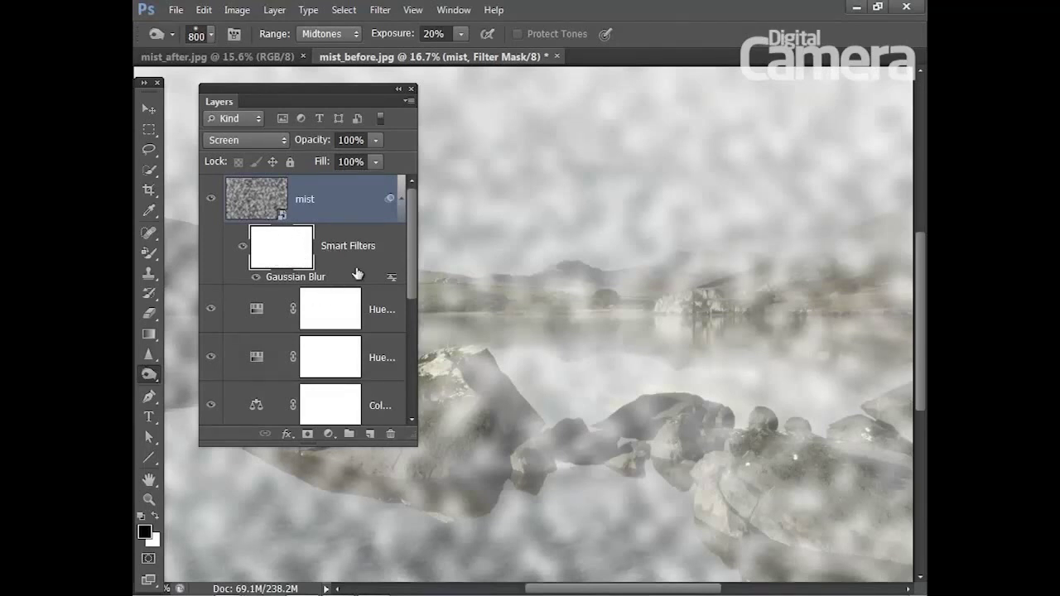
{"action": "left_click_drag", "start_coordinate": [501, 401], "coordinate": [464, 489]}
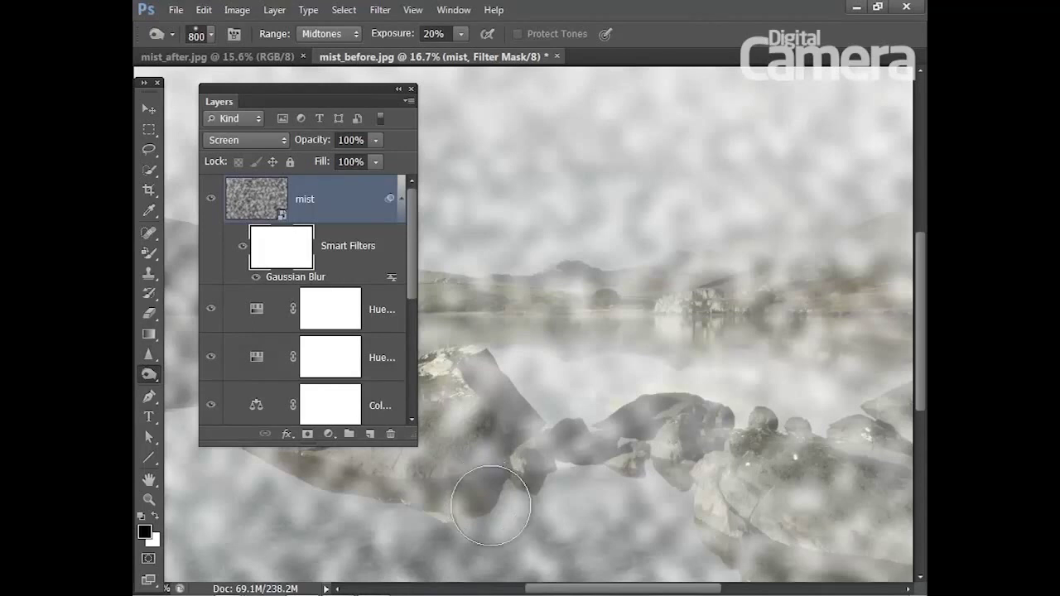
{"action": "left_click", "coordinate": [150, 335]}
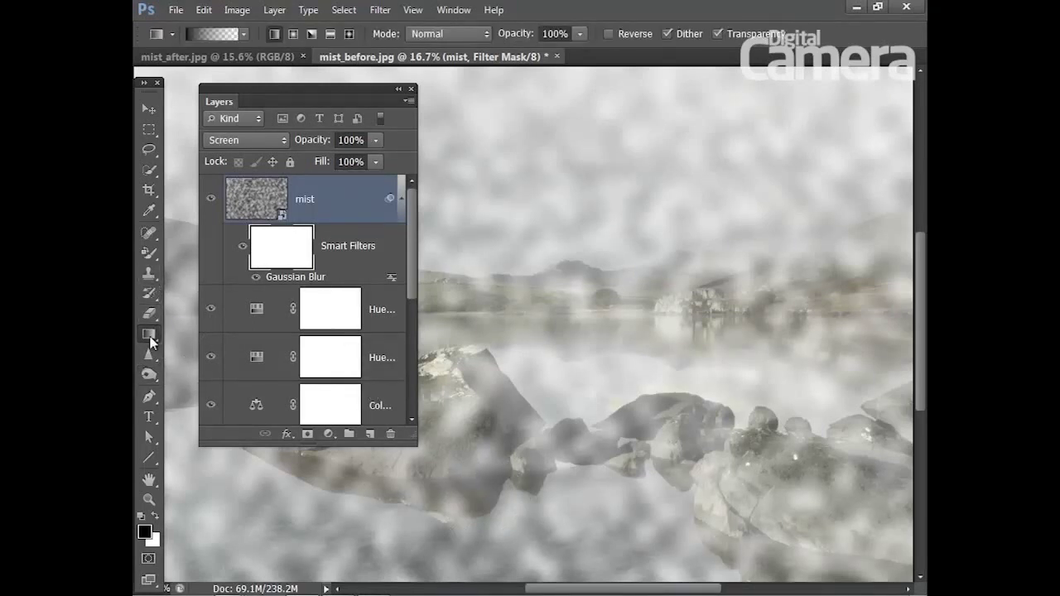
{"action": "key", "text": "x"}
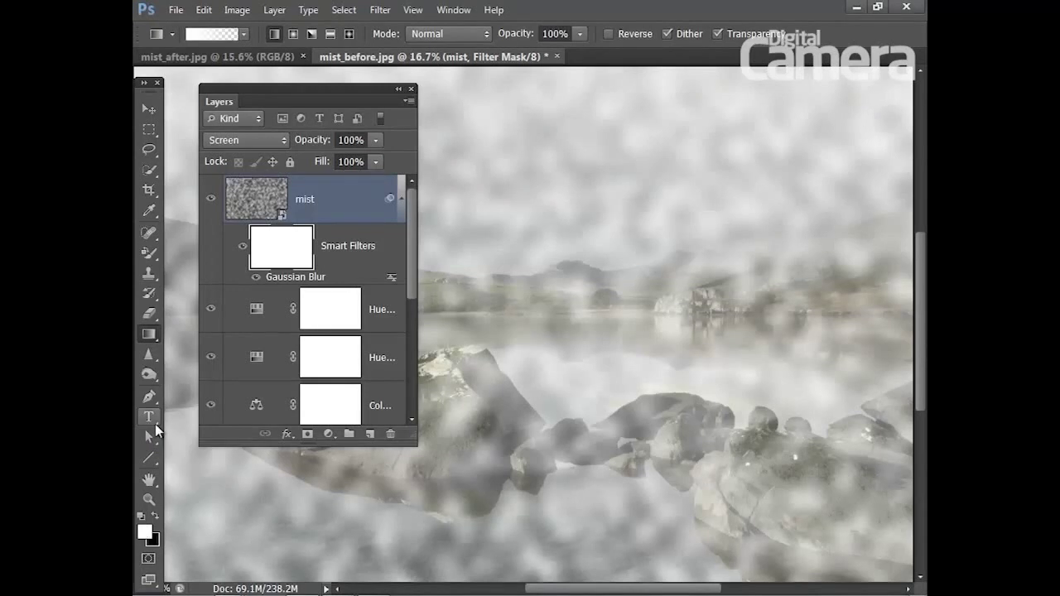
{"action": "key", "text": "x"}
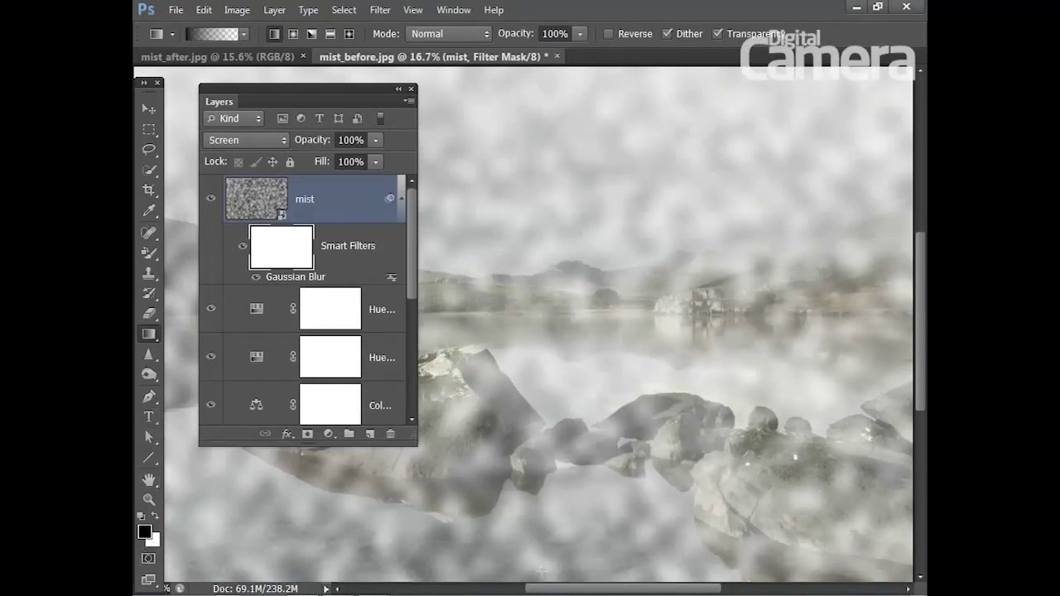
{"action": "left_click_drag", "start_coordinate": [539, 577], "coordinate": [540, 72]}
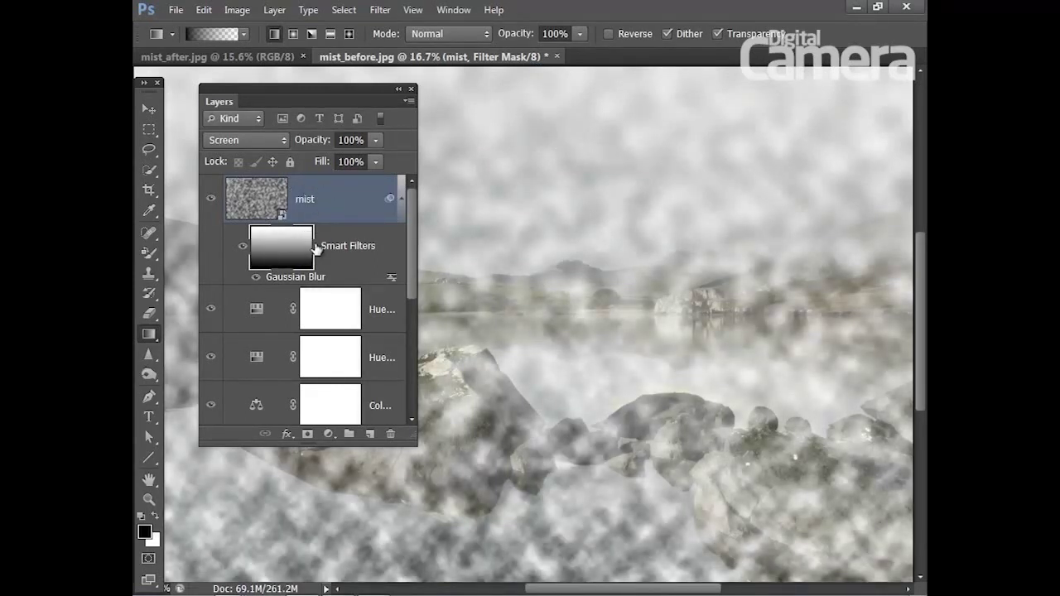
{"action": "left_click", "coordinate": [325, 198]}
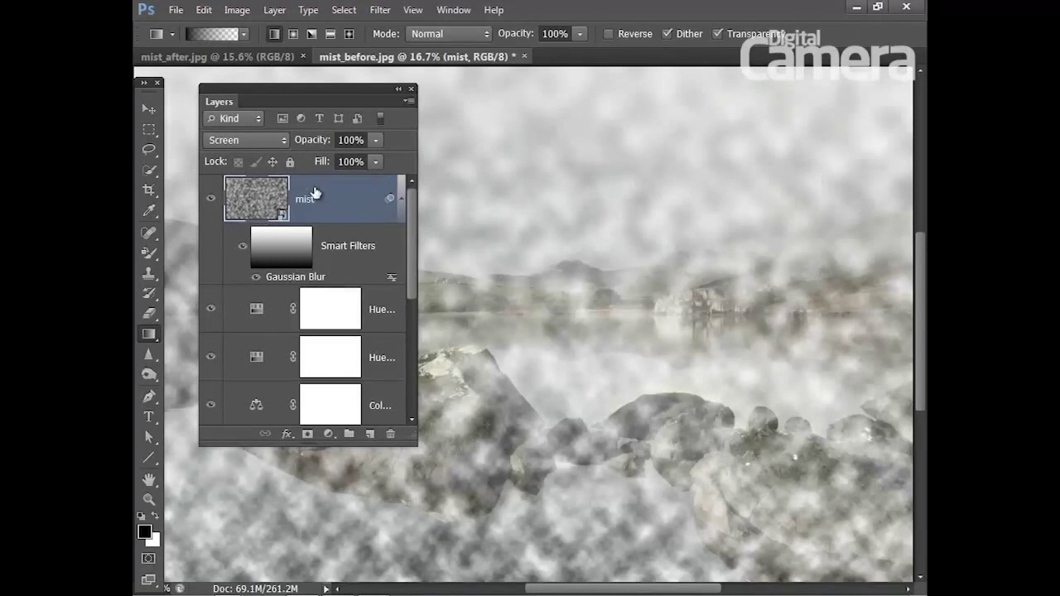
Step: Start a Perspective transform on the mist layer and zoom out to see its box
{"action": "left_click", "coordinate": [204, 10]}
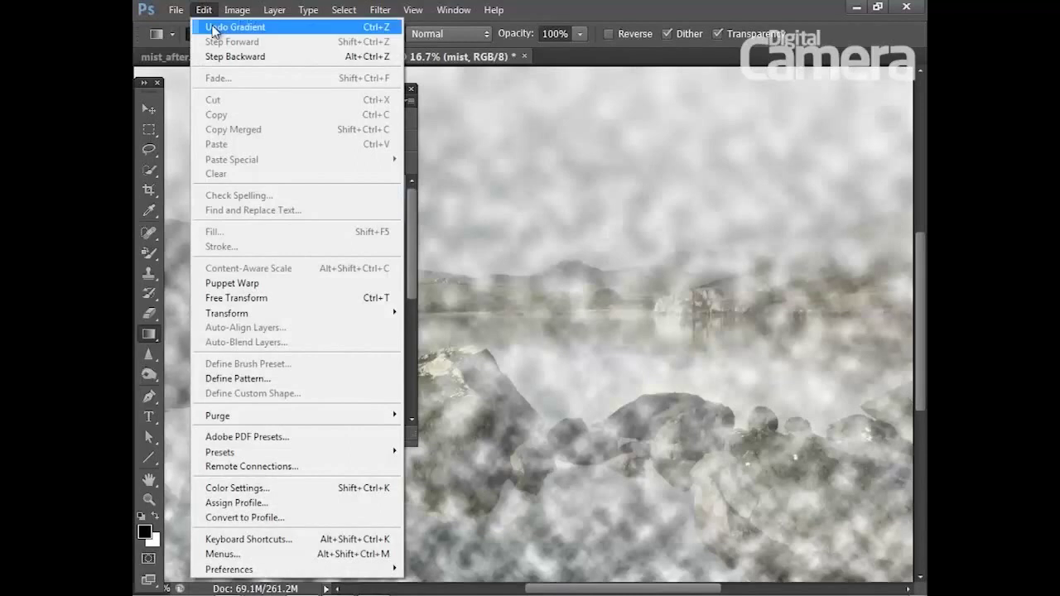
{"action": "mouse_move", "coordinate": [227, 313]}
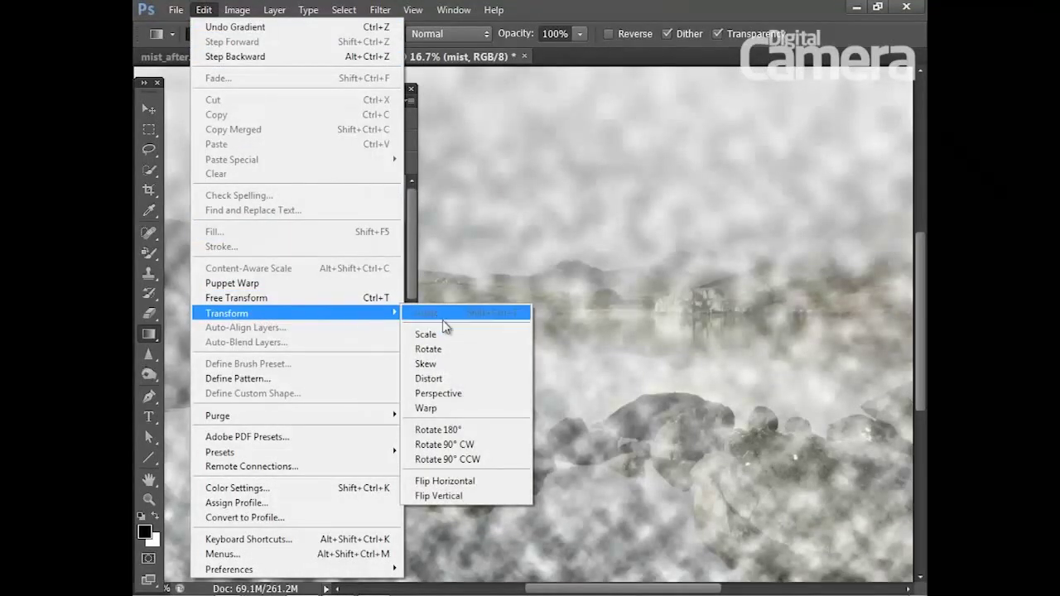
{"action": "left_click", "coordinate": [439, 379]}
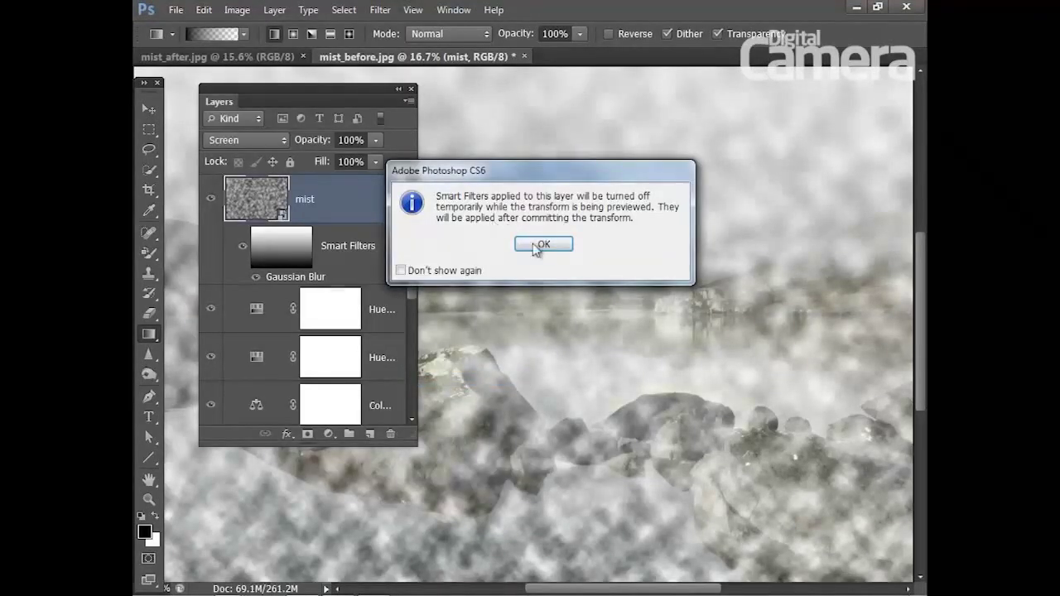
{"action": "left_click", "coordinate": [543, 244]}
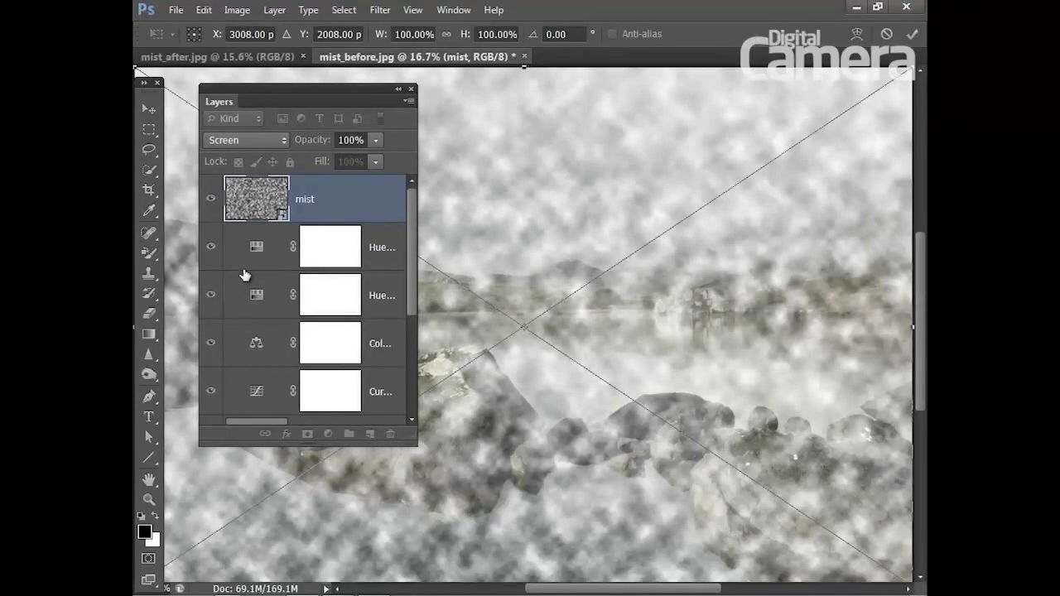
{"action": "key", "text": "ctrl+minus"}
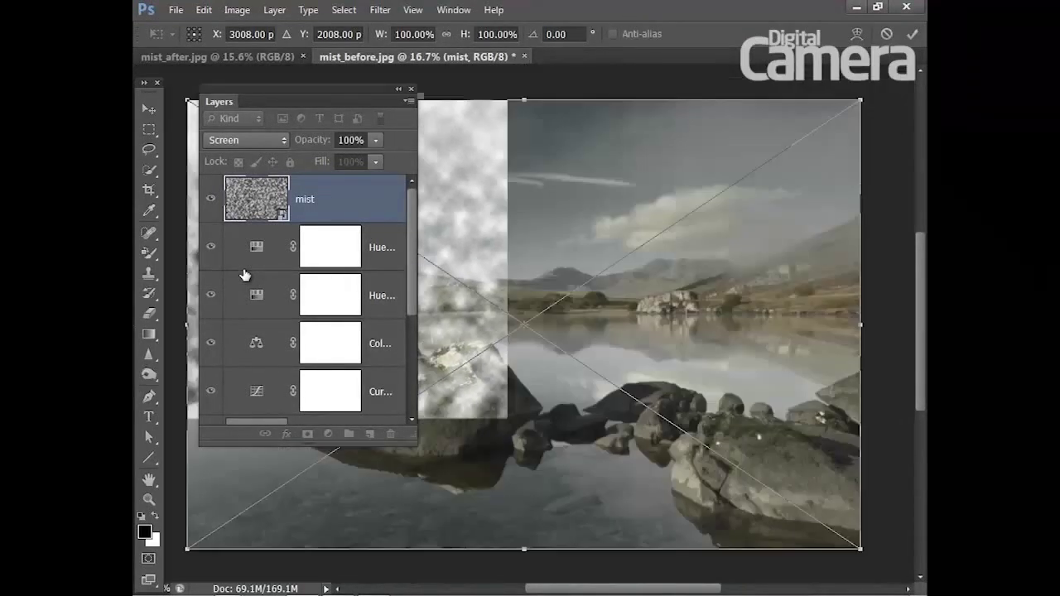
{"action": "key", "text": "ctrl+minus"}
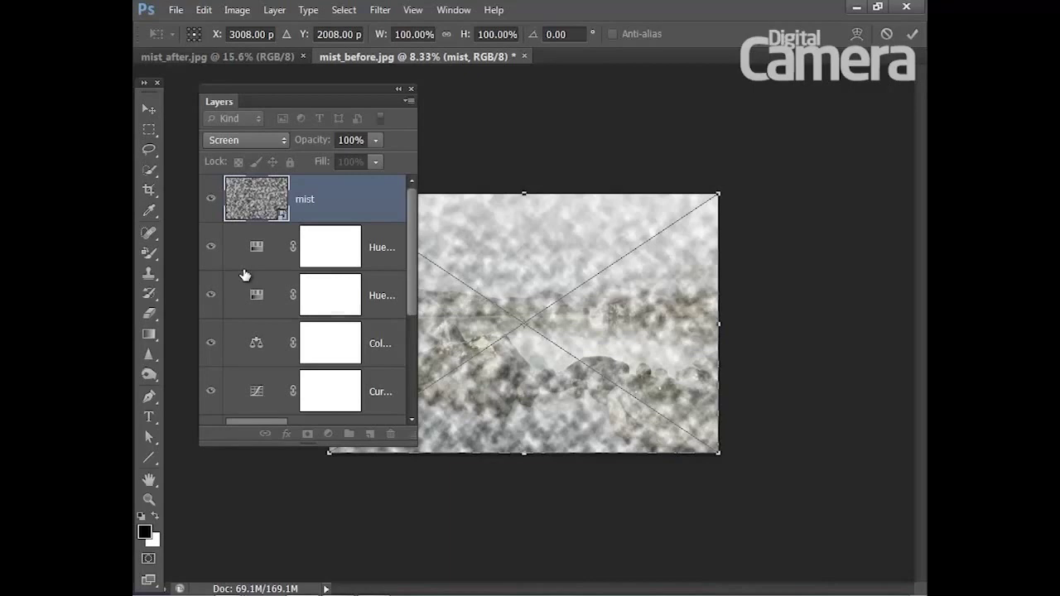
{"action": "key", "text": "ctrl+minus"}
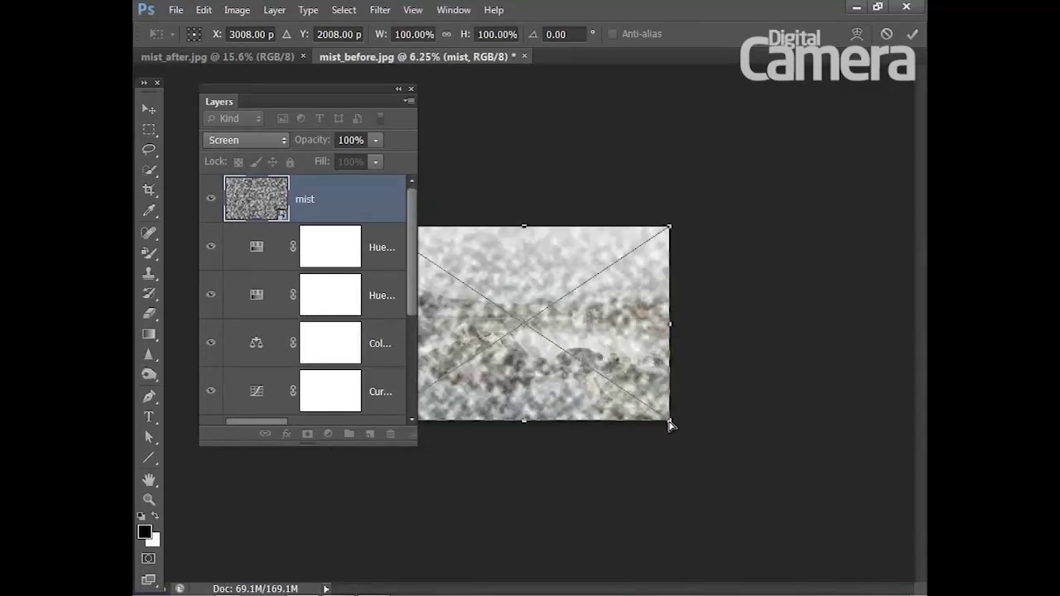
Step: Widen the mist's bottom corners outward, lower its top corners, and commit the perspective
{"action": "left_click_drag", "start_coordinate": [671, 424], "coordinate": [833, 423]}
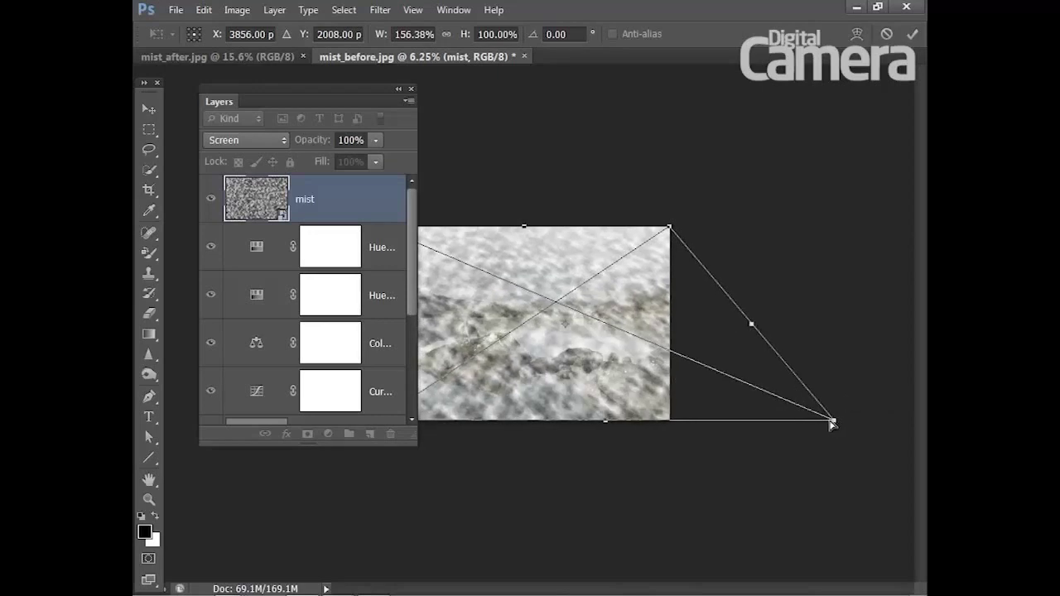
{"action": "left_click_drag", "start_coordinate": [226, 102], "coordinate": [718, 104]}
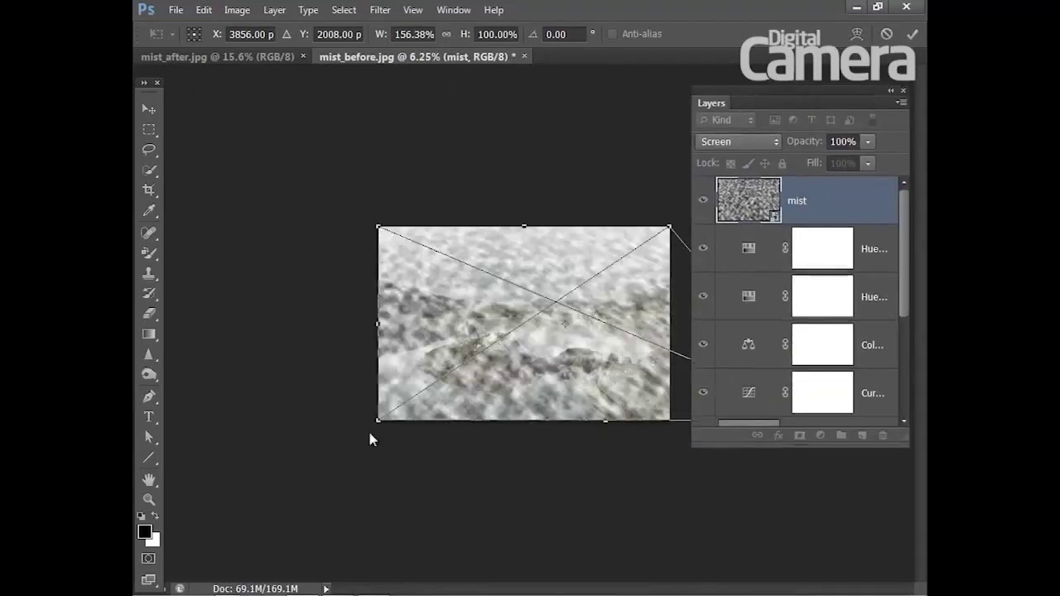
{"action": "left_click_drag", "start_coordinate": [379, 422], "coordinate": [196, 420]}
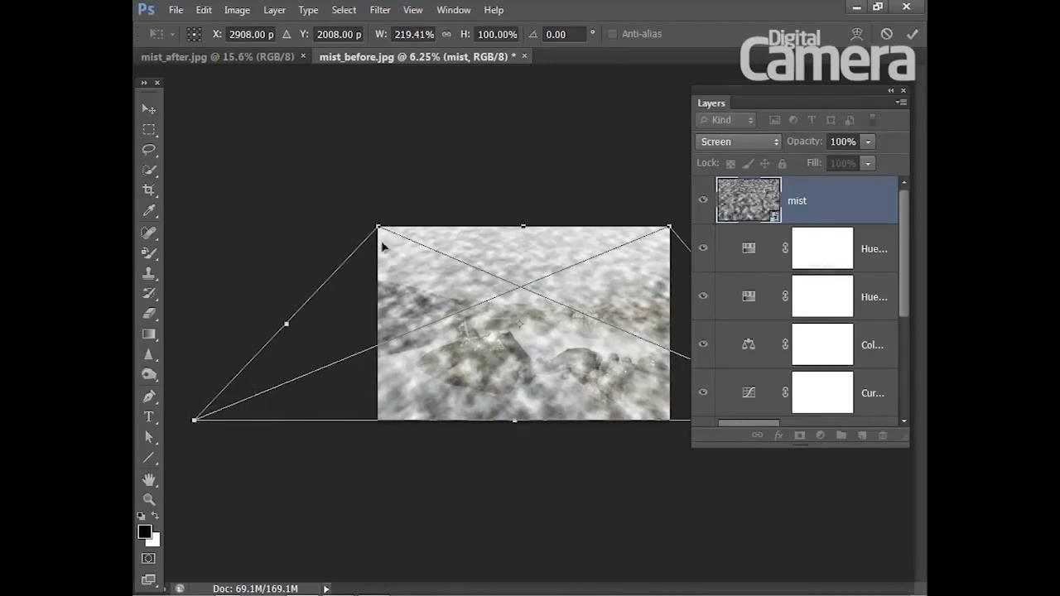
{"action": "left_click_drag", "start_coordinate": [378, 228], "coordinate": [379, 282]}
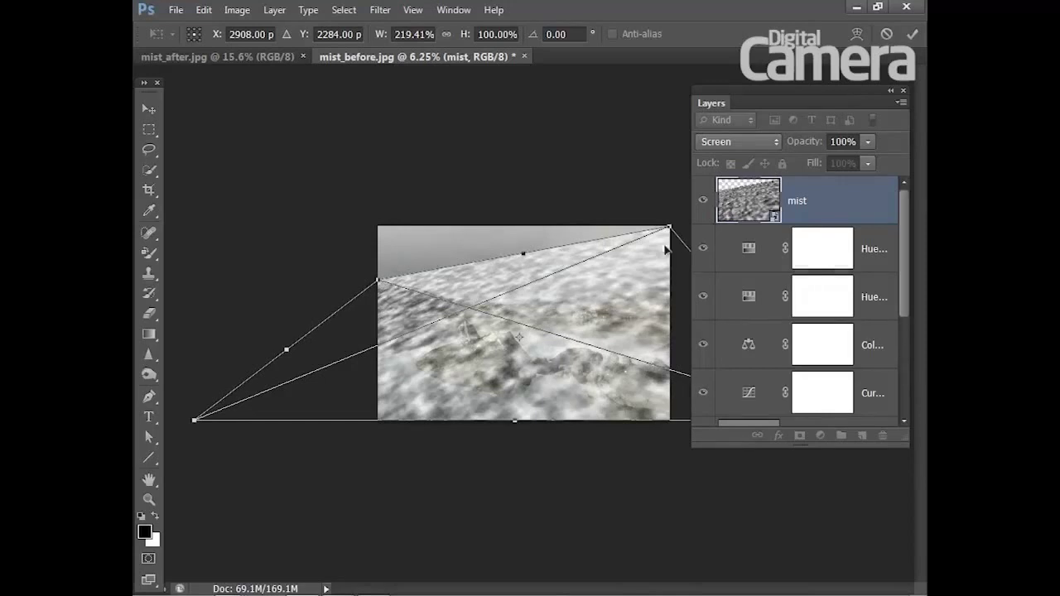
{"action": "left_click_drag", "start_coordinate": [671, 228], "coordinate": [672, 281]}
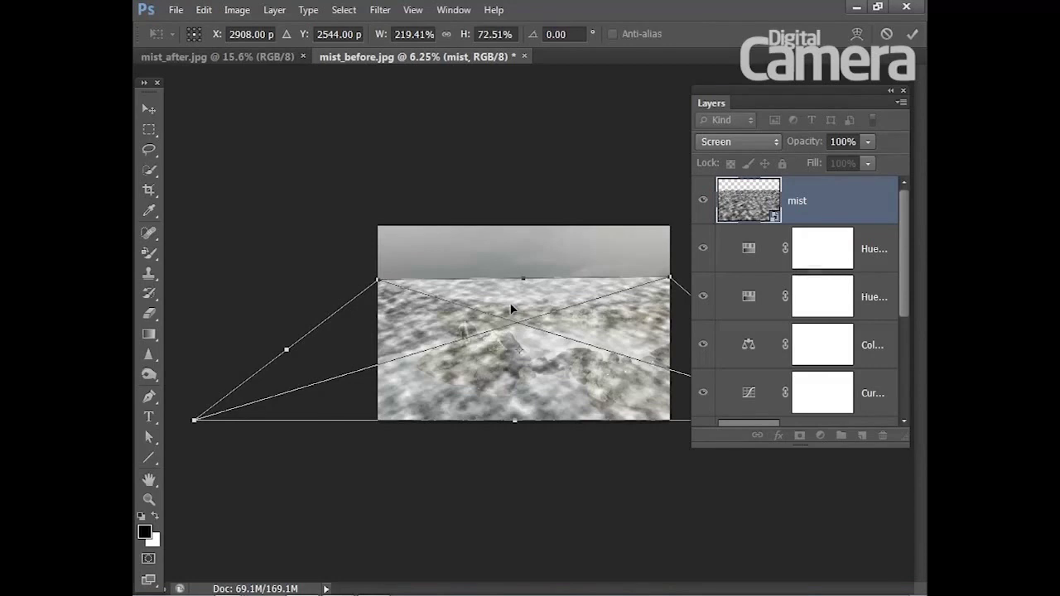
{"action": "key", "text": "g"}
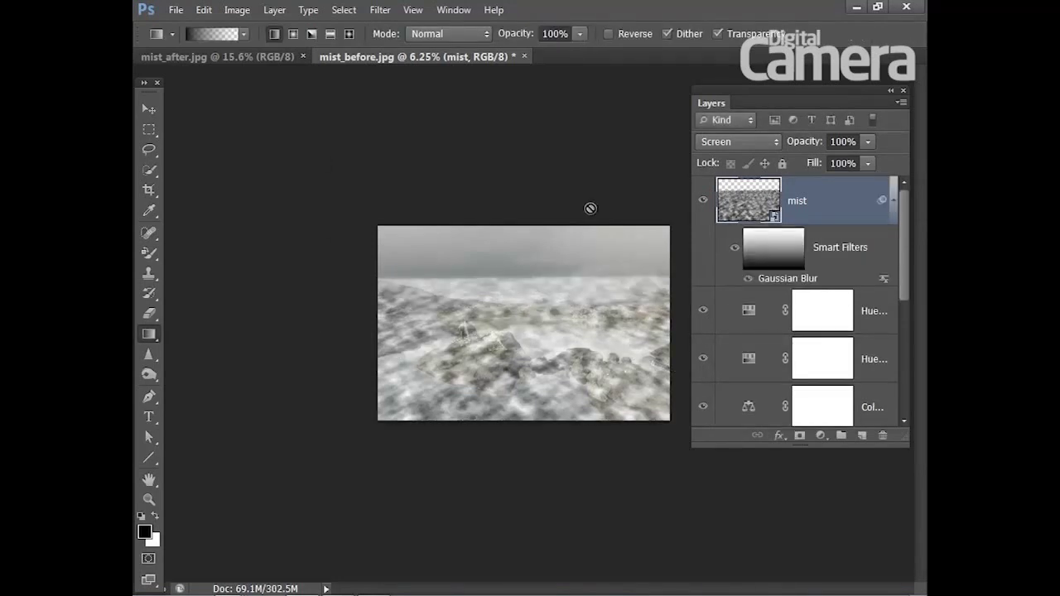
Step: Hide the mist with a black mask and set up a soft 700 px brush at 20% opacity
{"action": "key", "text": "ctrl+0"}
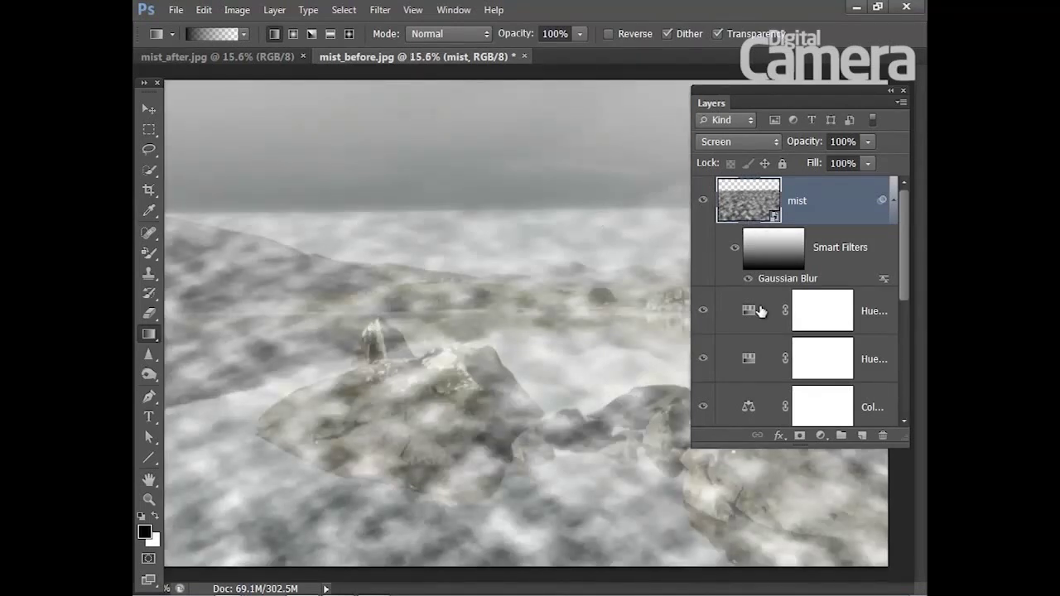
{"action": "left_click", "coordinate": [800, 438], "text": "alt"}
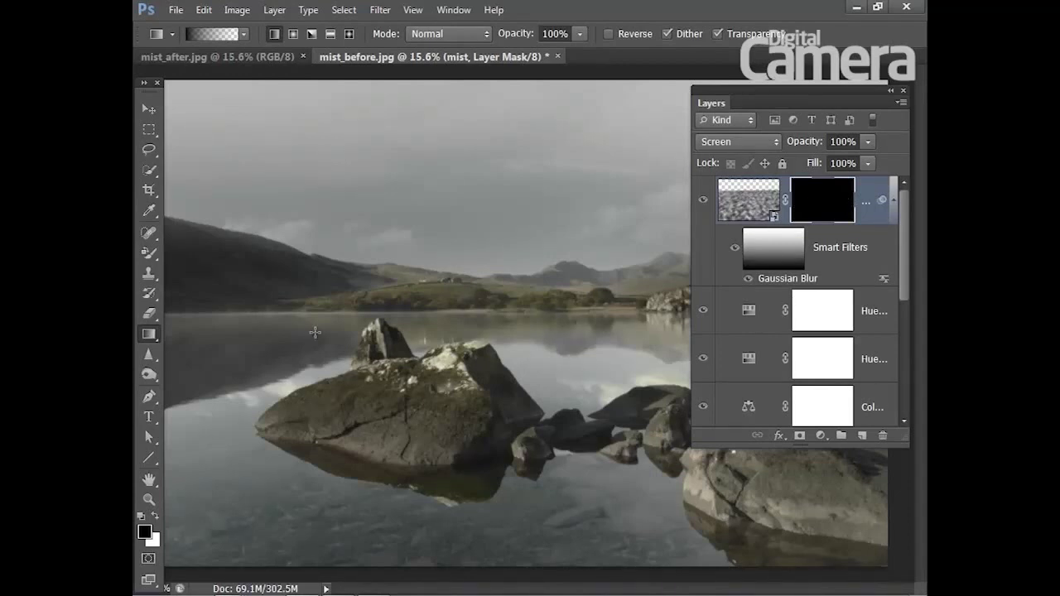
{"action": "left_click", "coordinate": [150, 253]}
{"action": "left_click", "coordinate": [201, 248]}
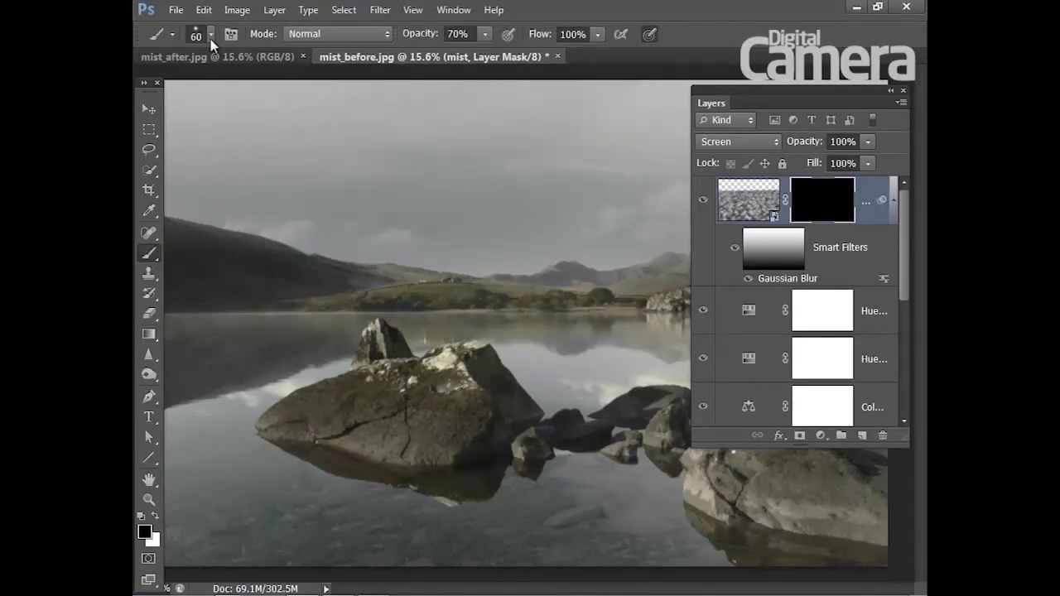
{"action": "left_click", "coordinate": [211, 35]}
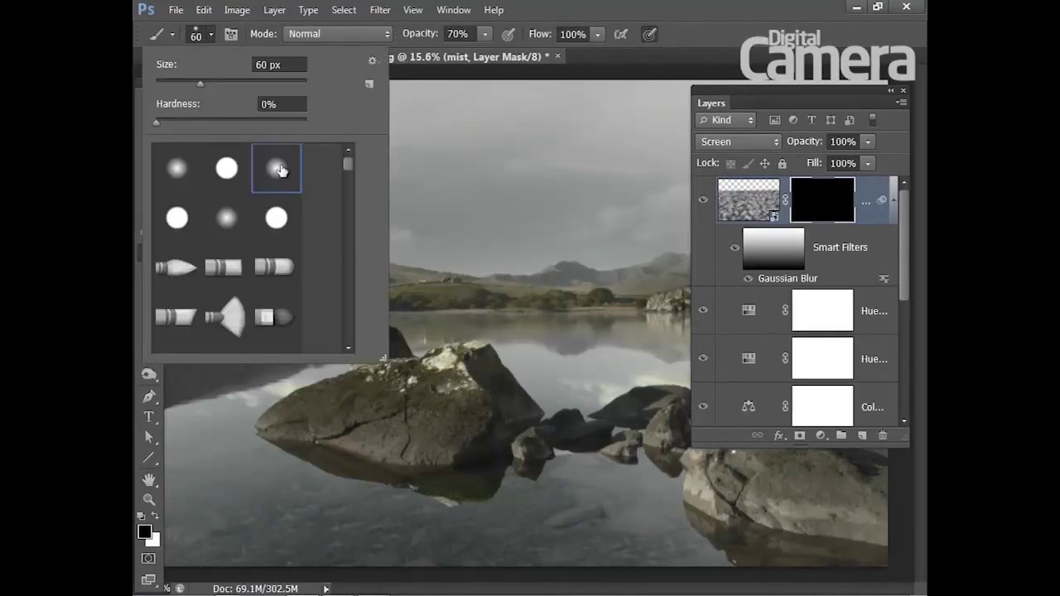
{"action": "left_click", "coordinate": [523, 16]}
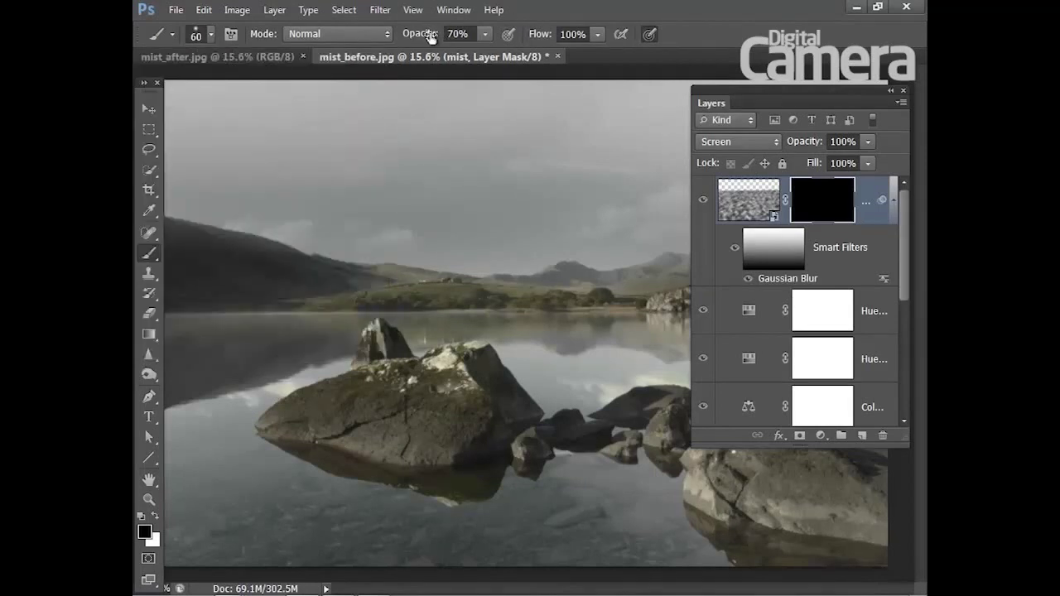
{"action": "left_click_drag", "start_coordinate": [416, 38], "coordinate": [400, 41]}
{"action": "left_click_drag", "start_coordinate": [392, 43], "coordinate": [393, 48]}
{"action": "key", "text": "bracketright"}
{"action": "key", "text": "bracketright"}
{"action": "key", "text": "bracketright"}
{"action": "key", "text": "bracketright"}
{"action": "key", "text": "bracketright"}
Step: Paint white mist back over the left lake, horizon, rock and lower water
{"action": "left_click", "coordinate": [154, 518]}
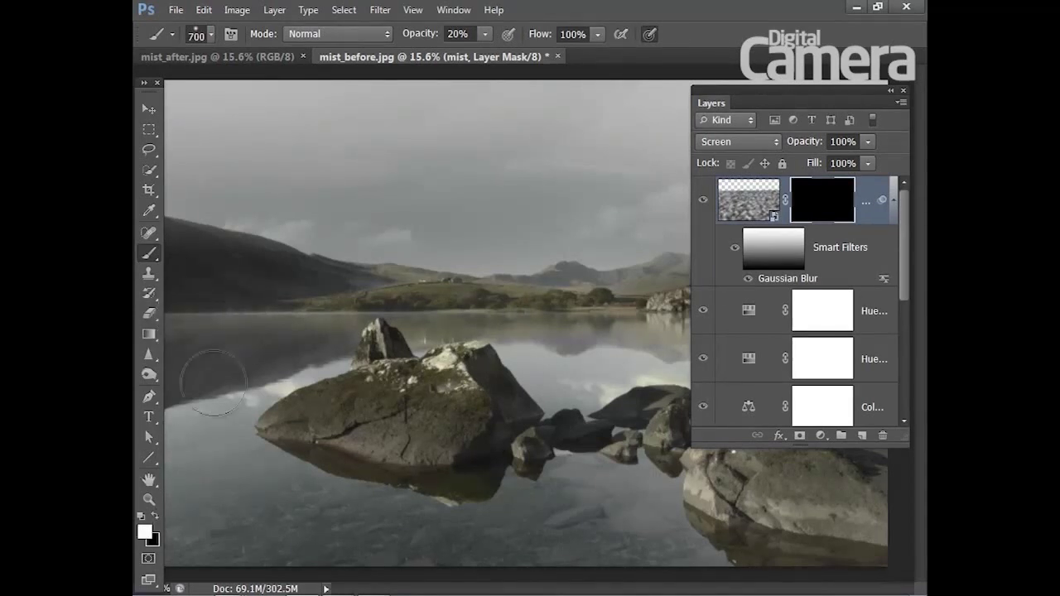
{"action": "mouse_move", "coordinate": [206, 307]}
{"action": "left_mouse_down"}
{"action": "mouse_move", "coordinate": [192, 329]}
{"action": "mouse_move", "coordinate": [251, 378]}
{"action": "mouse_move", "coordinate": [189, 473]}
{"action": "mouse_move", "coordinate": [319, 535]}
{"action": "mouse_move", "coordinate": [229, 519]}
{"action": "mouse_move", "coordinate": [504, 516]}
{"action": "left_mouse_up"}
{"action": "key", "text": "bracketleft"}
{"action": "key", "text": "bracketright"}
{"action": "key", "text": "bracketleft"}
{"action": "key", "text": "bracketleft"}
{"action": "key", "text": "bracketleft"}
{"action": "mouse_move", "coordinate": [570, 362]}
{"action": "left_mouse_down"}
{"action": "mouse_move", "coordinate": [478, 321]}
{"action": "mouse_move", "coordinate": [367, 296]}
{"action": "mouse_move", "coordinate": [182, 295]}
{"action": "mouse_move", "coordinate": [208, 282]}
{"action": "left_mouse_up"}
{"action": "key", "text": "bracketright"}
{"action": "mouse_move", "coordinate": [361, 315]}
{"action": "left_mouse_down"}
{"action": "mouse_move", "coordinate": [473, 372]}
{"action": "mouse_move", "coordinate": [539, 373]}
{"action": "mouse_move", "coordinate": [596, 314]}
{"action": "mouse_move", "coordinate": [371, 266]}
{"action": "mouse_move", "coordinate": [395, 239]}
{"action": "mouse_move", "coordinate": [177, 246]}
{"action": "mouse_move", "coordinate": [220, 329]}
{"action": "mouse_move", "coordinate": [196, 354]}
{"action": "left_mouse_up"}
{"action": "key", "text": "bracketright"}
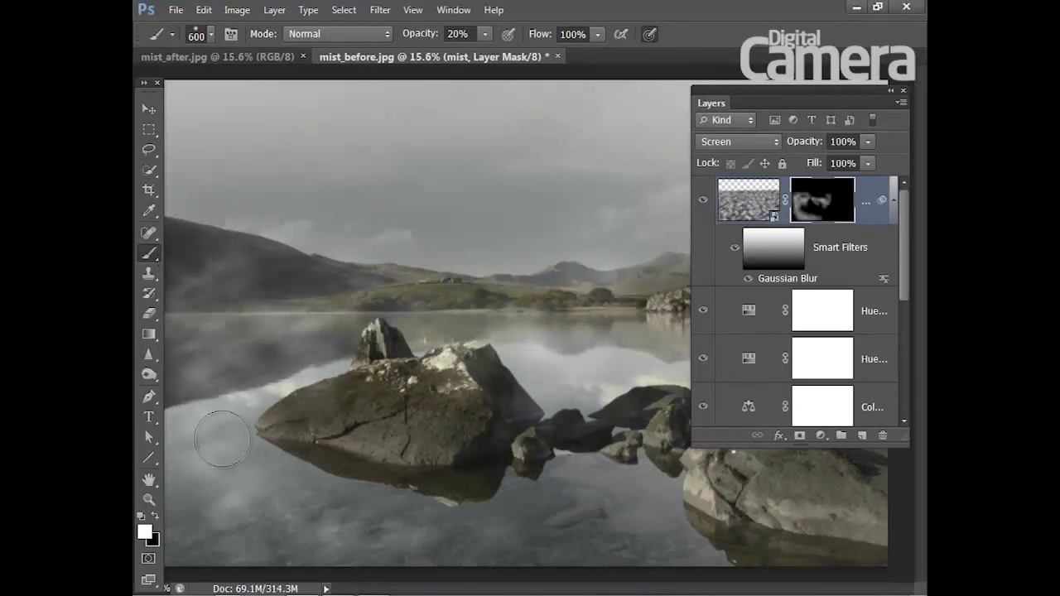
{"action": "mouse_move", "coordinate": [552, 538]}
{"action": "left_mouse_down"}
{"action": "mouse_move", "coordinate": [690, 558]}
{"action": "mouse_move", "coordinate": [497, 505]}
{"action": "mouse_move", "coordinate": [576, 364]}
{"action": "mouse_move", "coordinate": [648, 299]}
{"action": "mouse_move", "coordinate": [457, 300]}
{"action": "mouse_move", "coordinate": [181, 251]}
{"action": "left_mouse_up"}
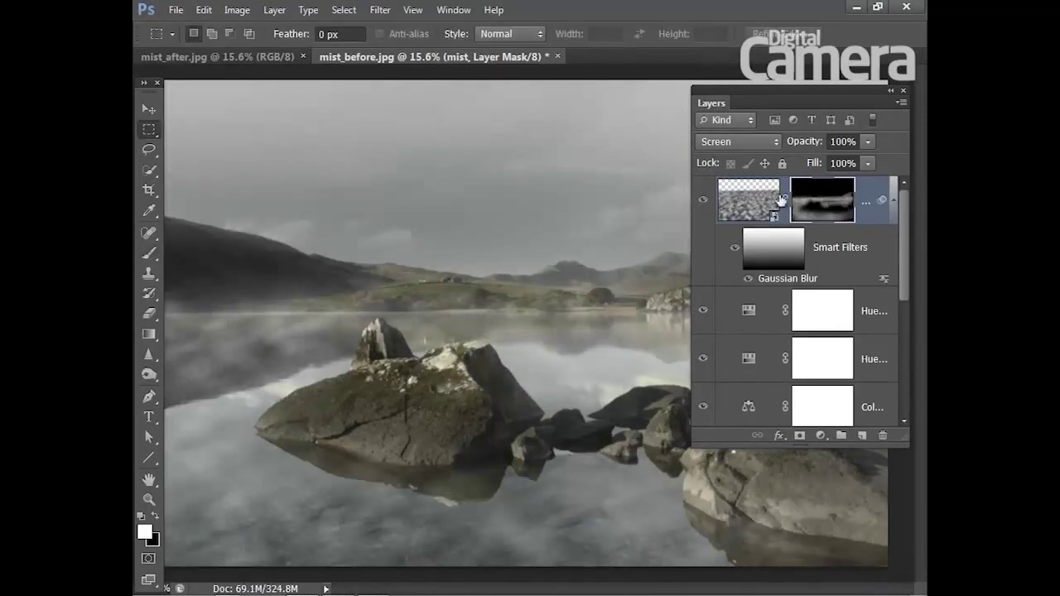
{"action": "left_click", "coordinate": [702, 204]}
Step: Duplicate the mist layer and delete the copy's layer mask
{"action": "key", "text": "ctrl+j"}
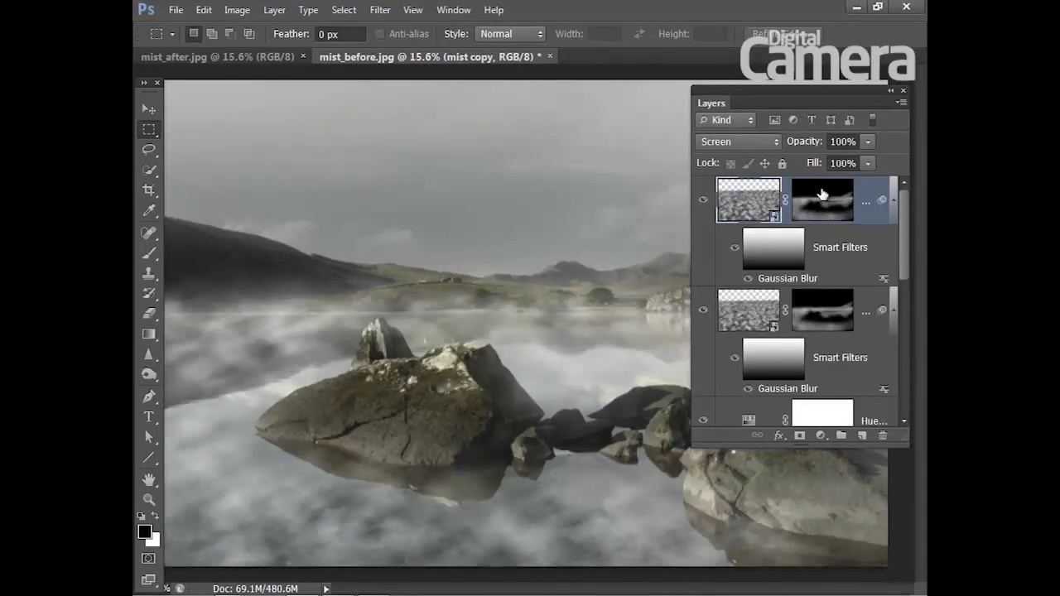
{"action": "right_click", "coordinate": [815, 198]}
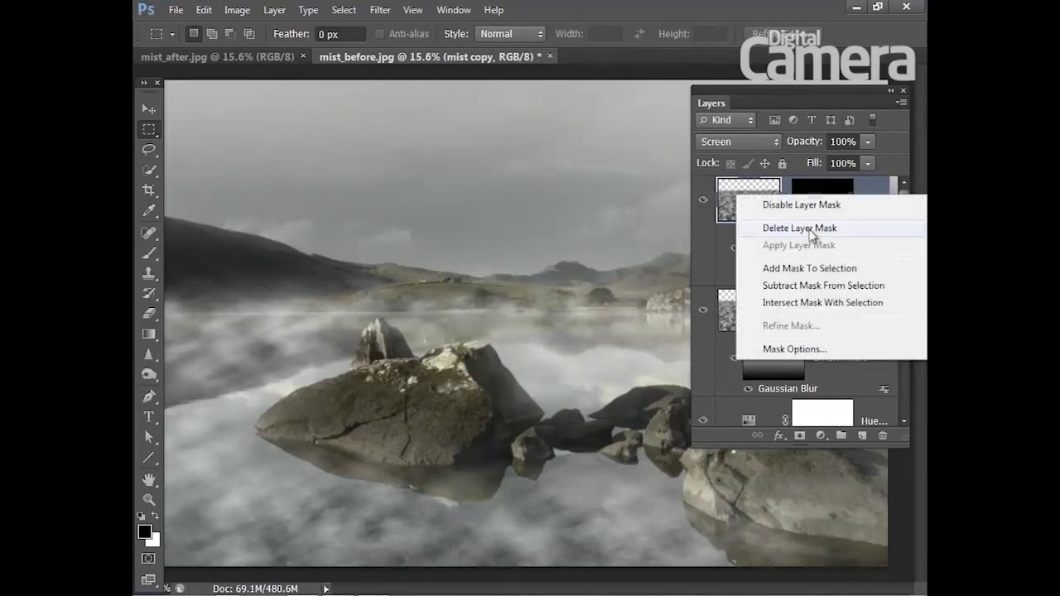
{"action": "left_click", "coordinate": [808, 229]}
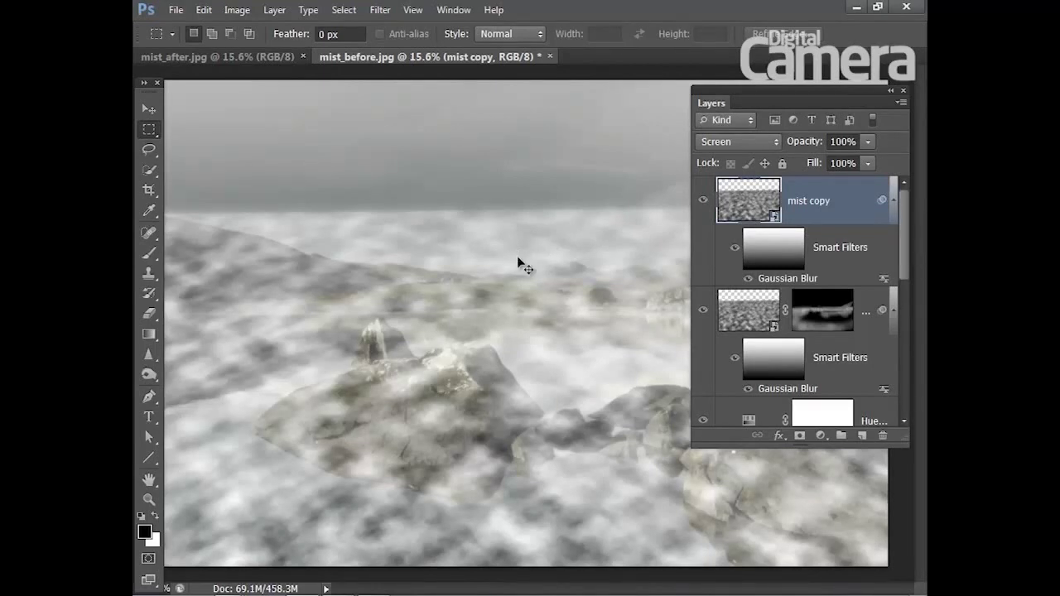
Step: Squash the mist copy into a shallow band near the horizon with Free Transform
{"action": "key", "text": "ctrl+t"}
{"action": "left_click", "coordinate": [543, 245]}
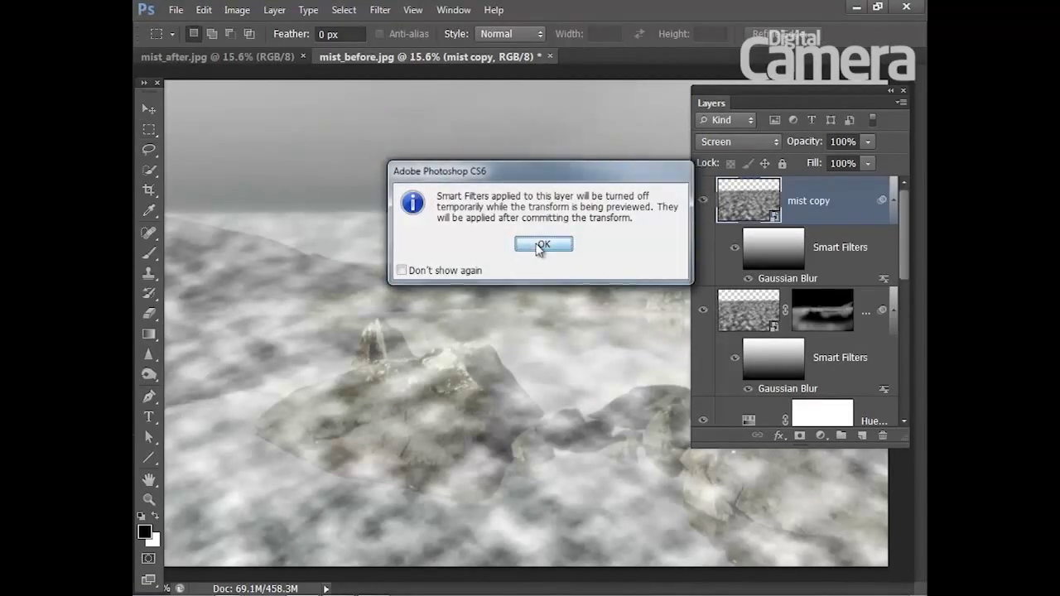
{"action": "mouse_move", "coordinate": [501, 567]}
{"action": "left_mouse_down"}
{"action": "mouse_move", "coordinate": [507, 373]}
{"action": "mouse_move", "coordinate": [507, 386]}
{"action": "left_mouse_up"}
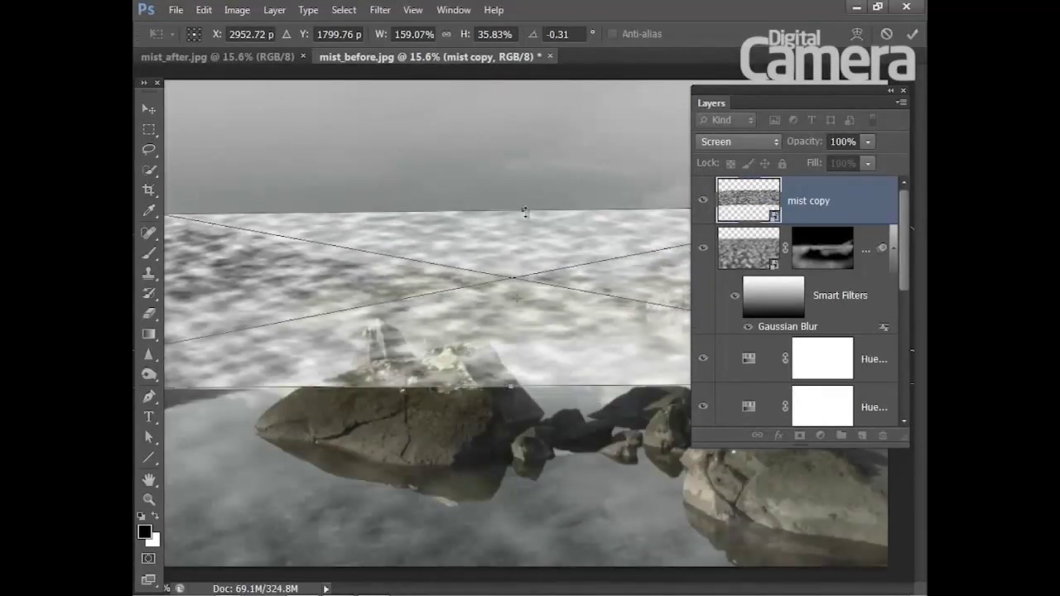
{"action": "left_click_drag", "start_coordinate": [524, 213], "coordinate": [525, 246]}
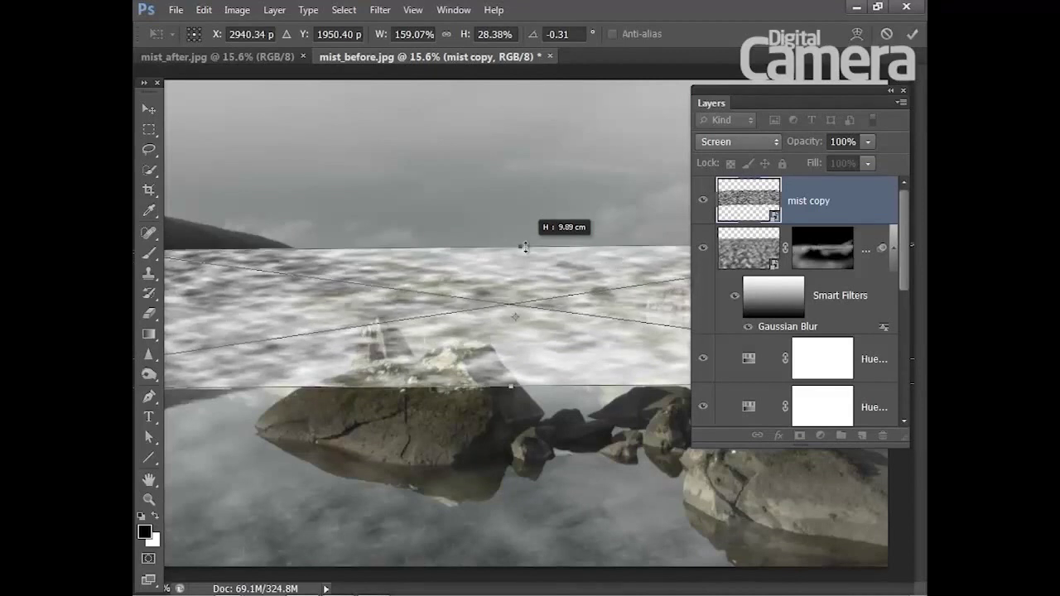
{"action": "left_click_drag", "start_coordinate": [514, 386], "coordinate": [512, 369]}
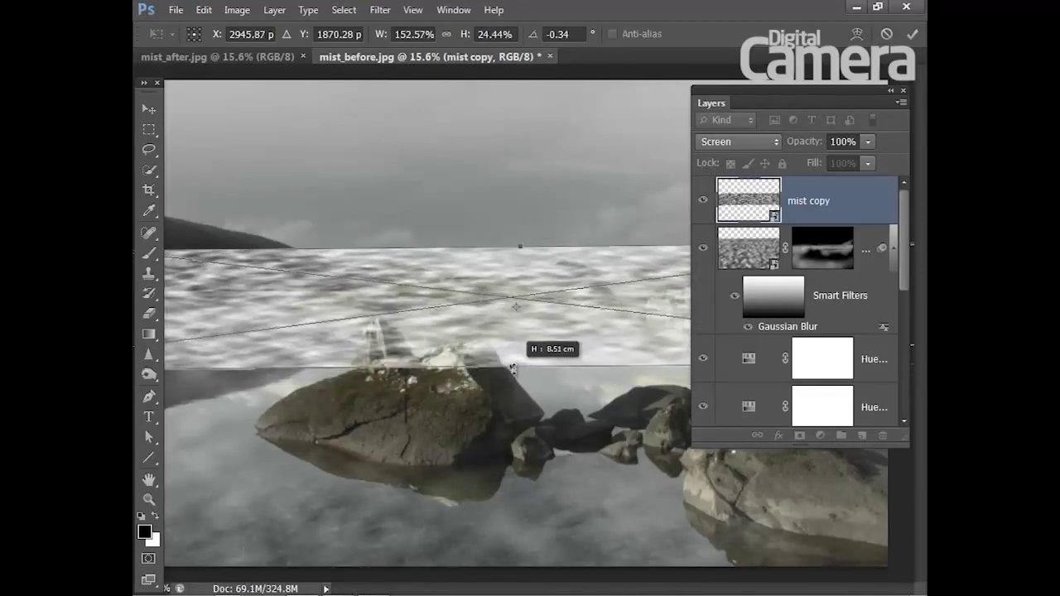
{"action": "left_click_drag", "start_coordinate": [520, 246], "coordinate": [521, 250]}
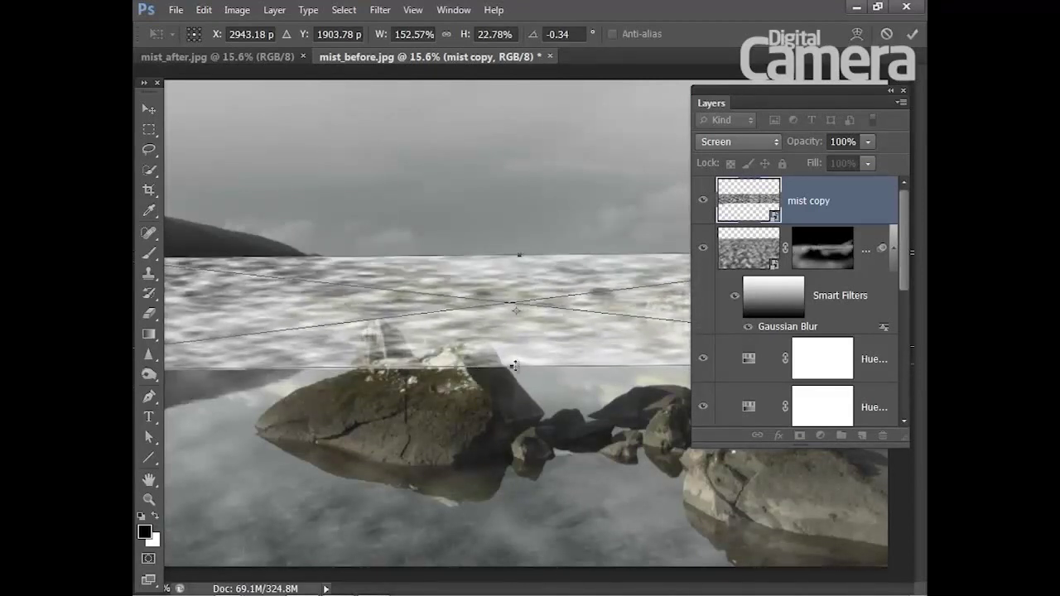
{"action": "left_click_drag", "start_coordinate": [511, 366], "coordinate": [511, 374]}
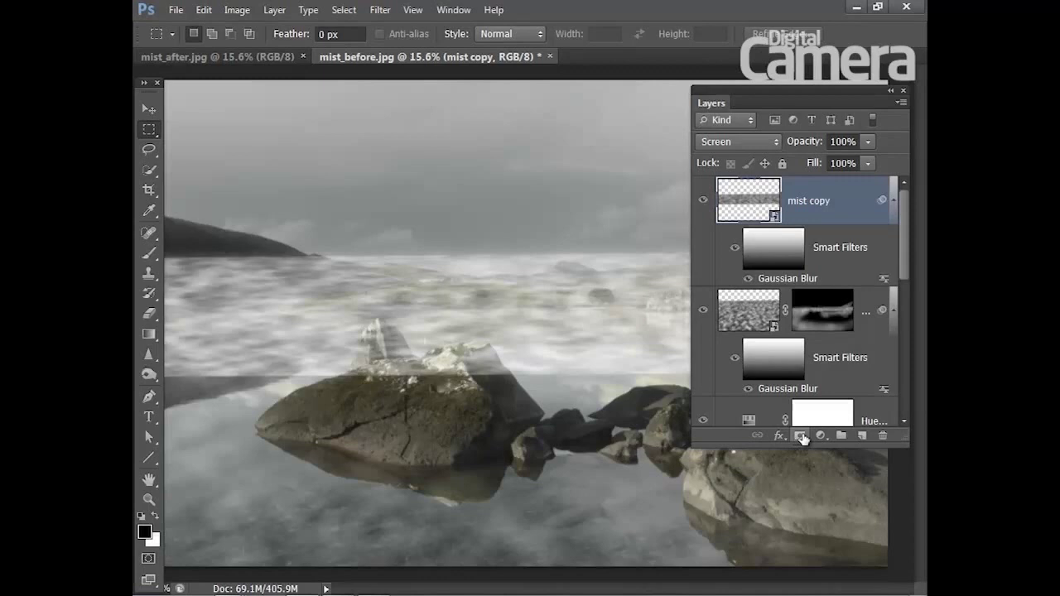
Step: Add a layer mask to the mist copy and choose a Reflected white-to-black gradient
{"action": "left_click", "coordinate": [800, 436]}
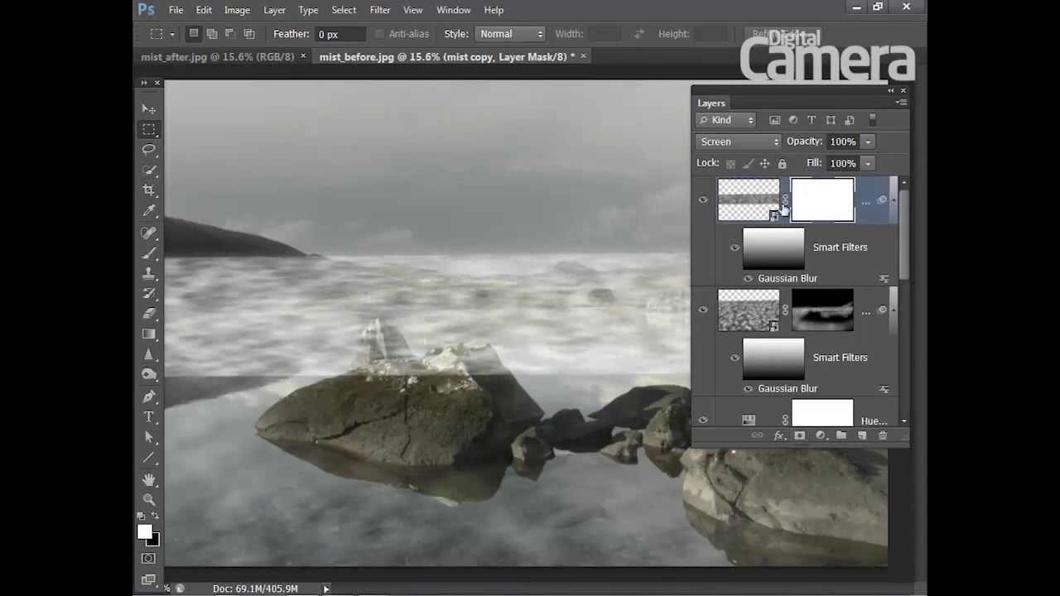
{"action": "left_click", "coordinate": [149, 335]}
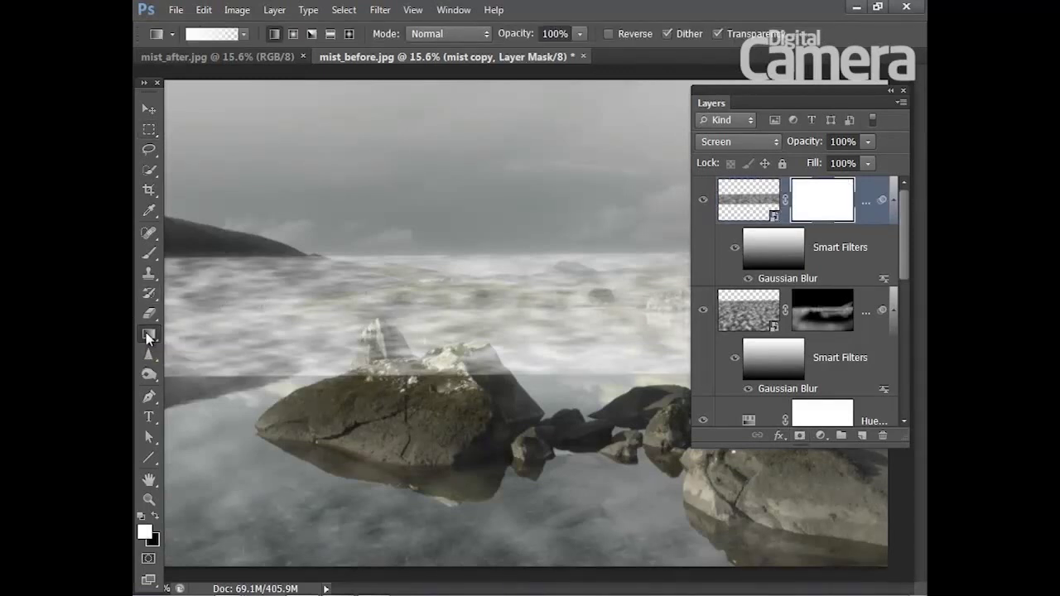
{"action": "left_click", "coordinate": [329, 34]}
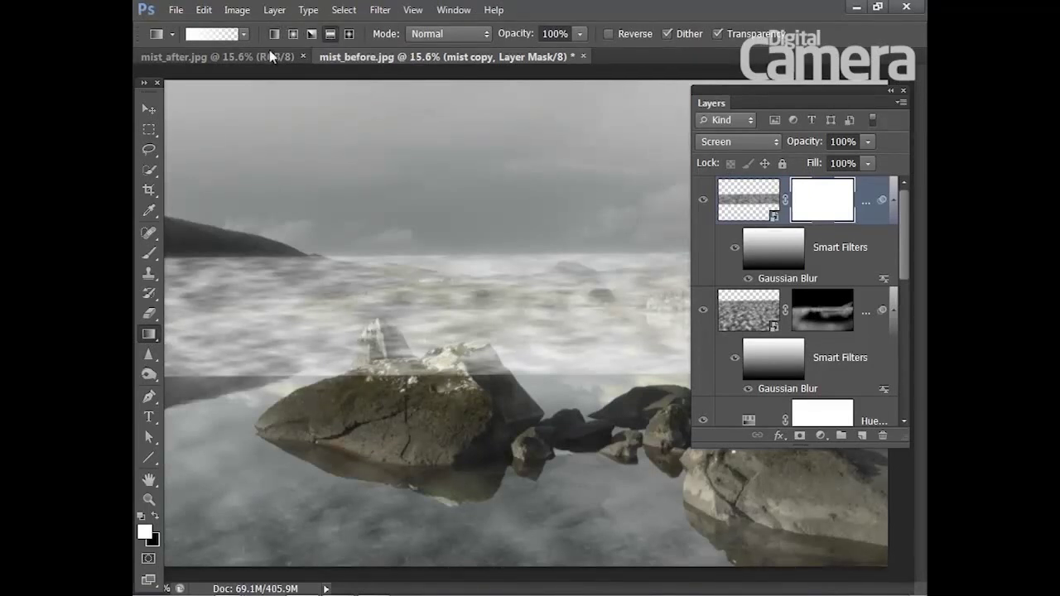
{"action": "left_click", "coordinate": [245, 34]}
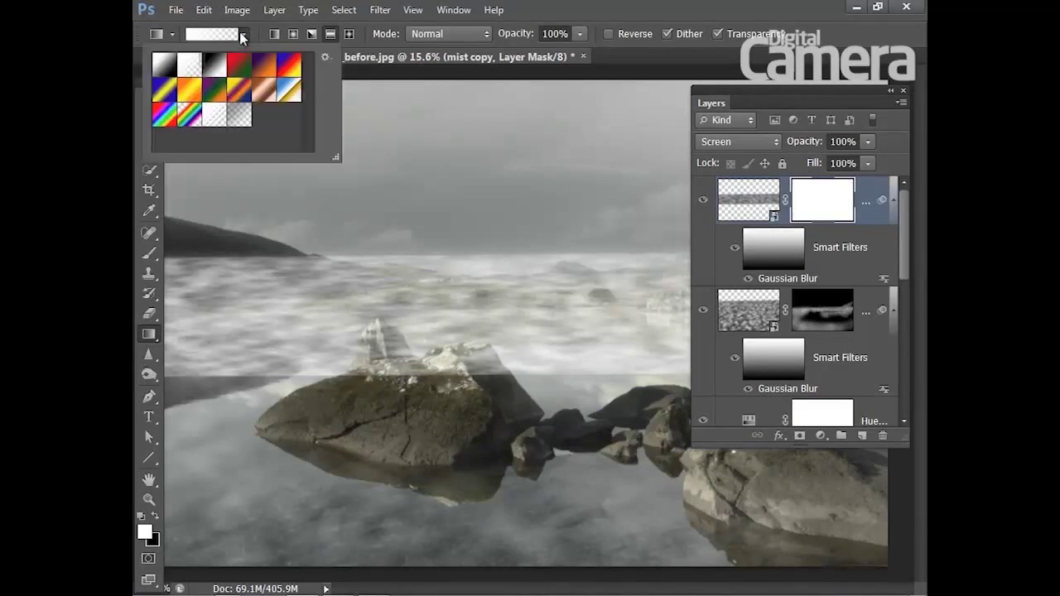
{"action": "left_click", "coordinate": [165, 71]}
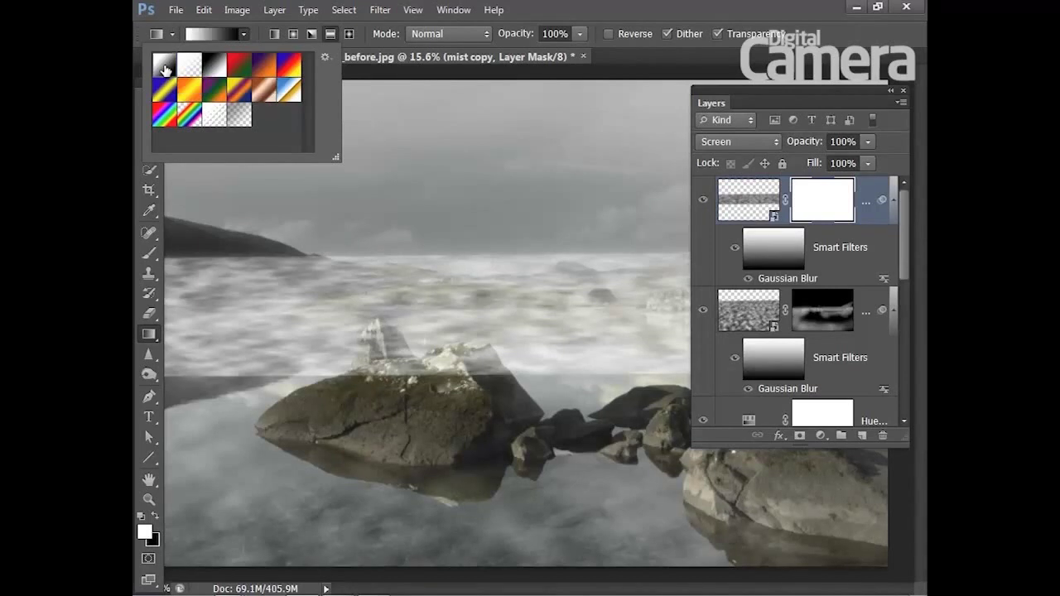
{"action": "left_click", "coordinate": [530, 15]}
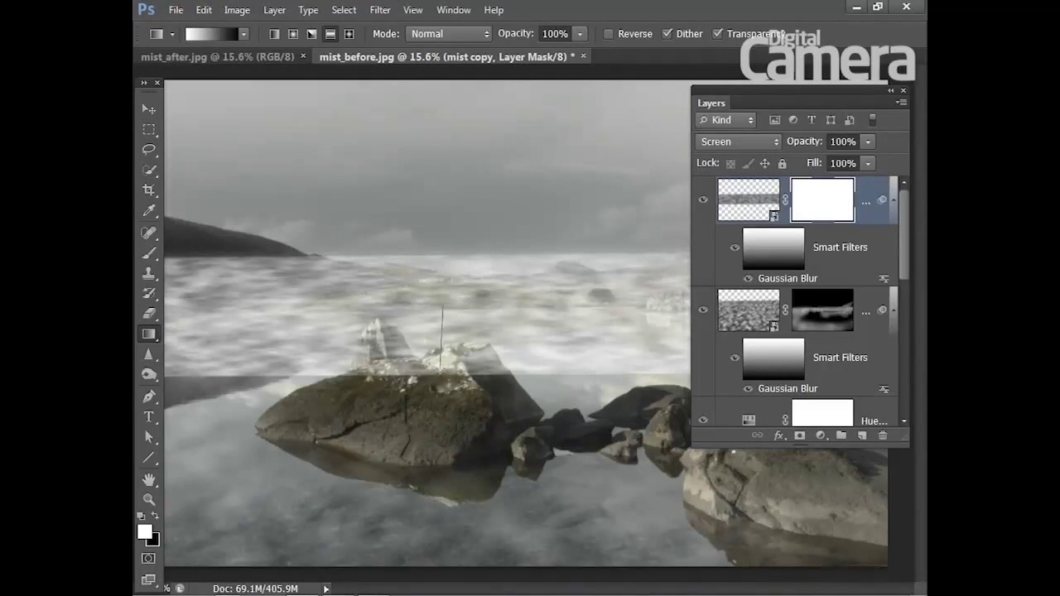
Step: Draw the reflected gradient on the mask at the band centre and lower layer opacity to 76%
{"action": "left_click_drag", "start_coordinate": [440, 369], "coordinate": [439, 369]}
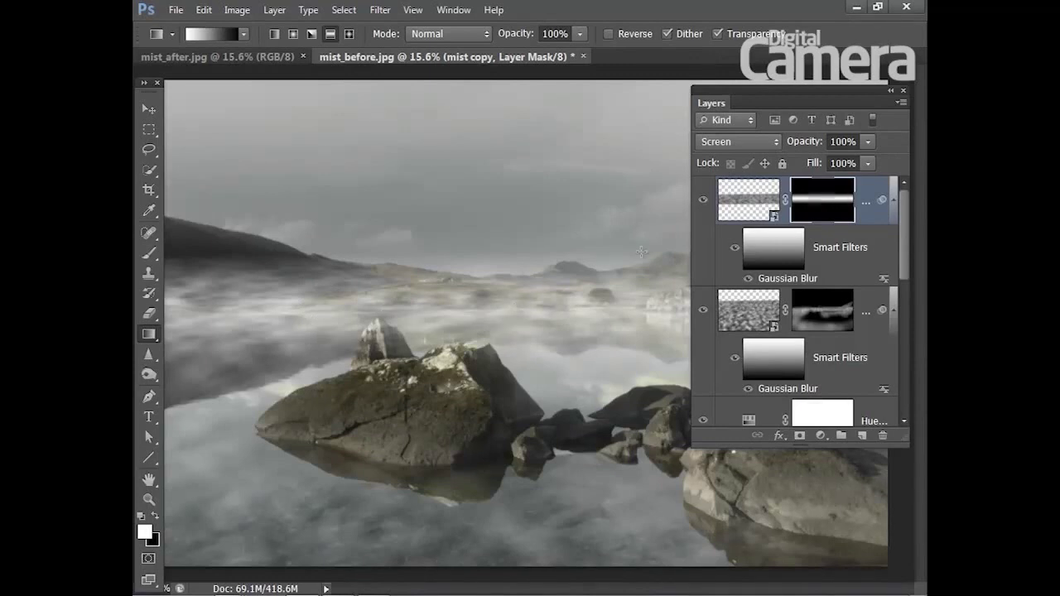
{"action": "left_click", "coordinate": [748, 200]}
{"action": "left_click_drag", "start_coordinate": [803, 143], "coordinate": [797, 146]}
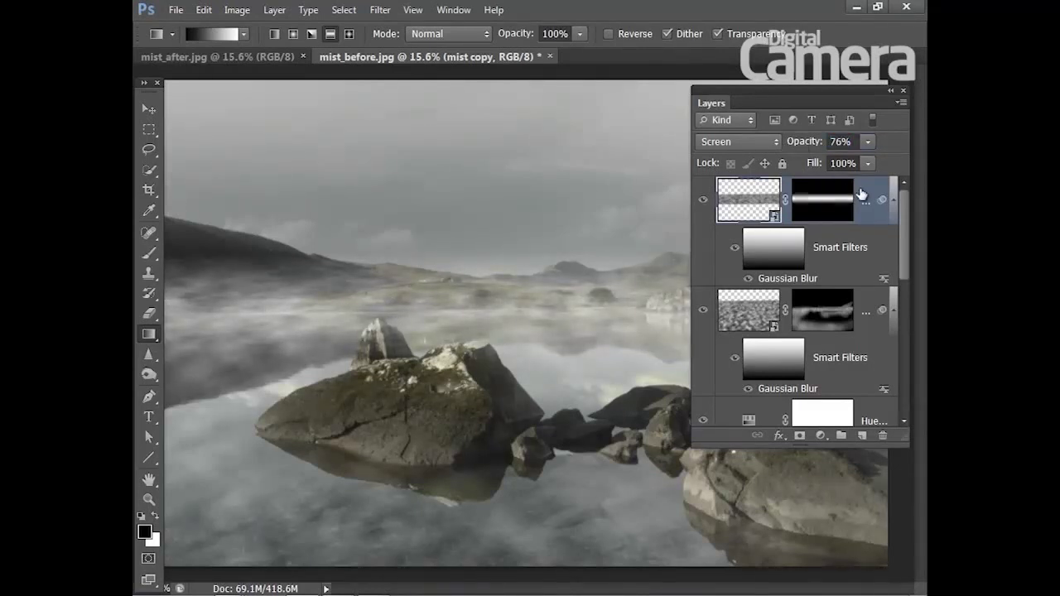
Step: Duplicate the mist band into mist copy 2 and delete its layer mask
{"action": "key", "text": "ctrl+j"}
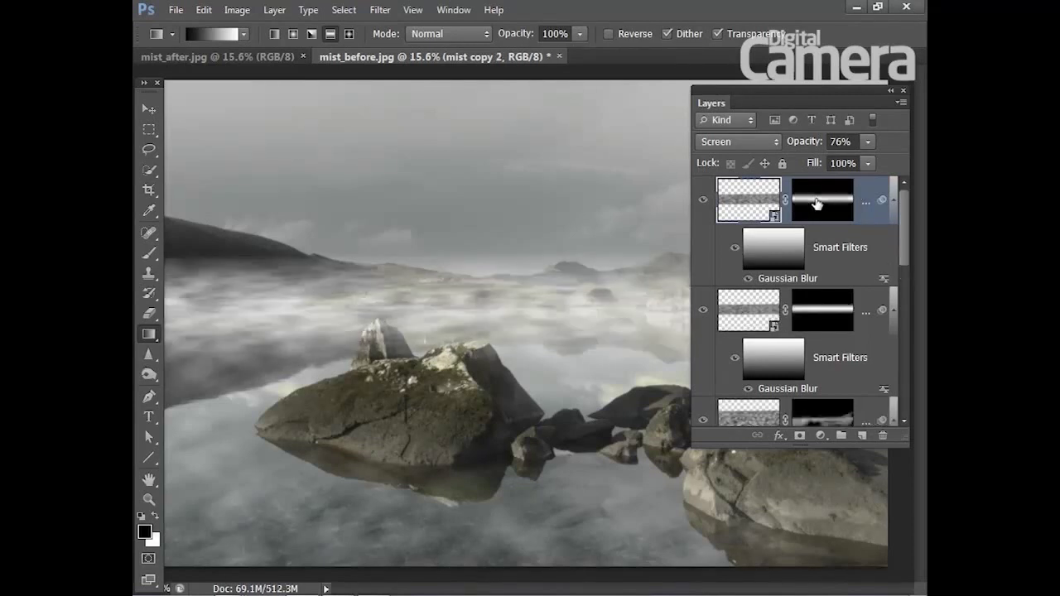
{"action": "left_click", "coordinate": [819, 202]}
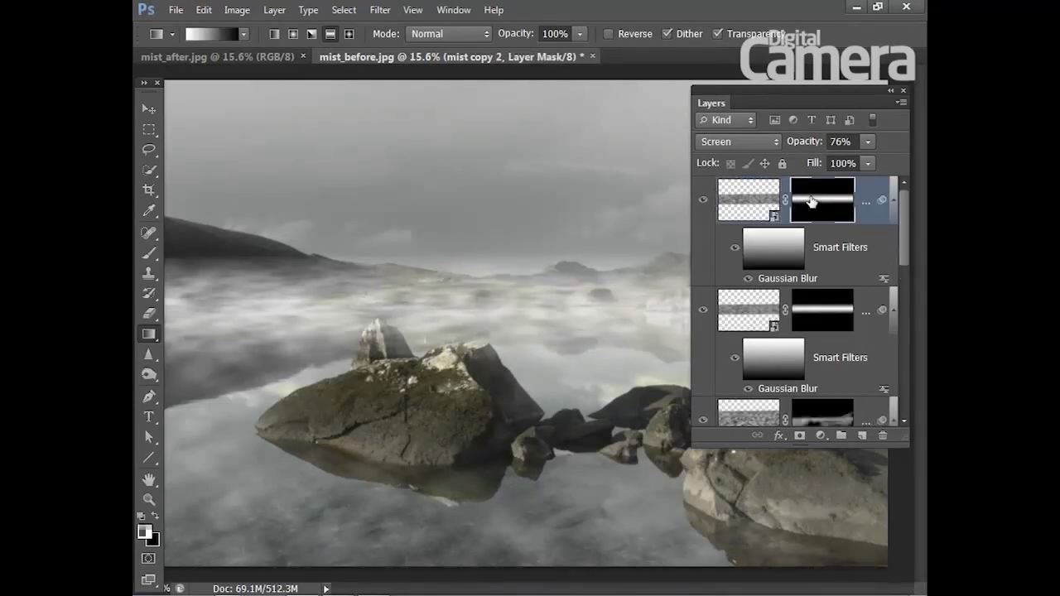
{"action": "right_click", "coordinate": [820, 201]}
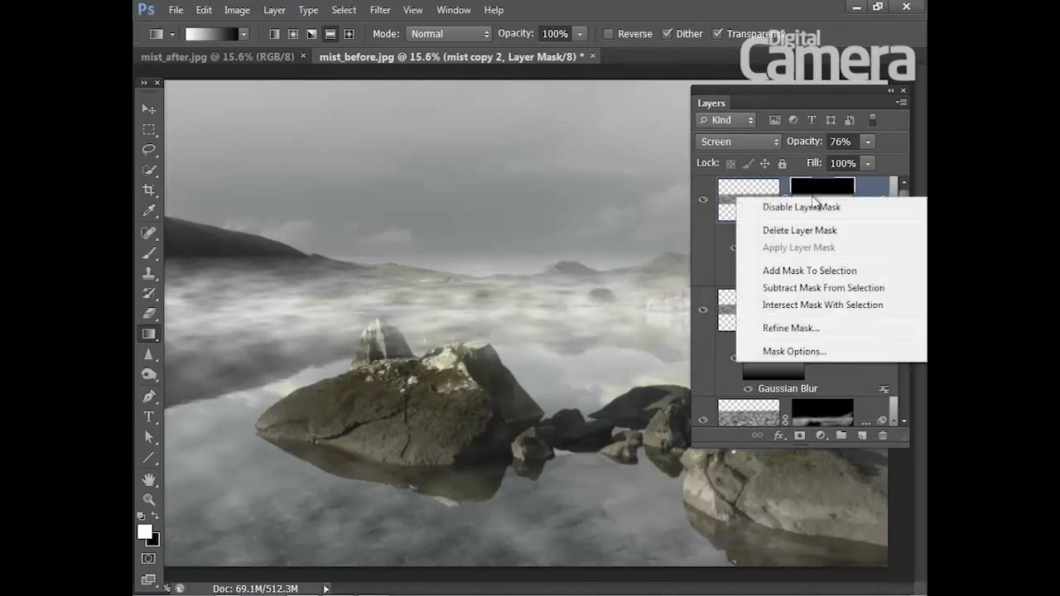
{"action": "left_click", "coordinate": [800, 231]}
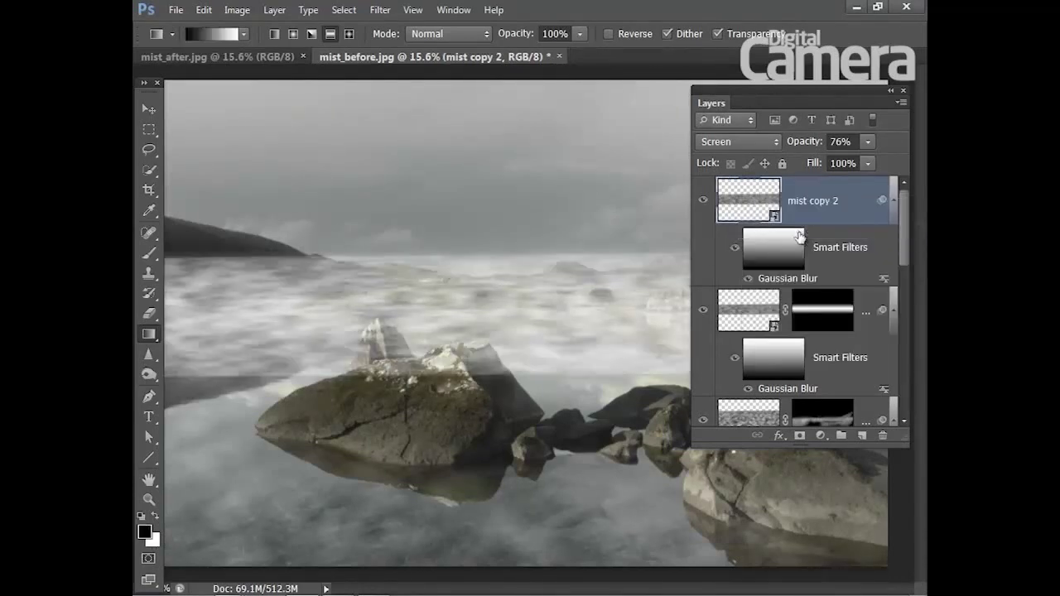
Step: Squash mist copy 2 into a thin band about 11.93% high near the horizon
{"action": "key", "text": "ctrl+t"}
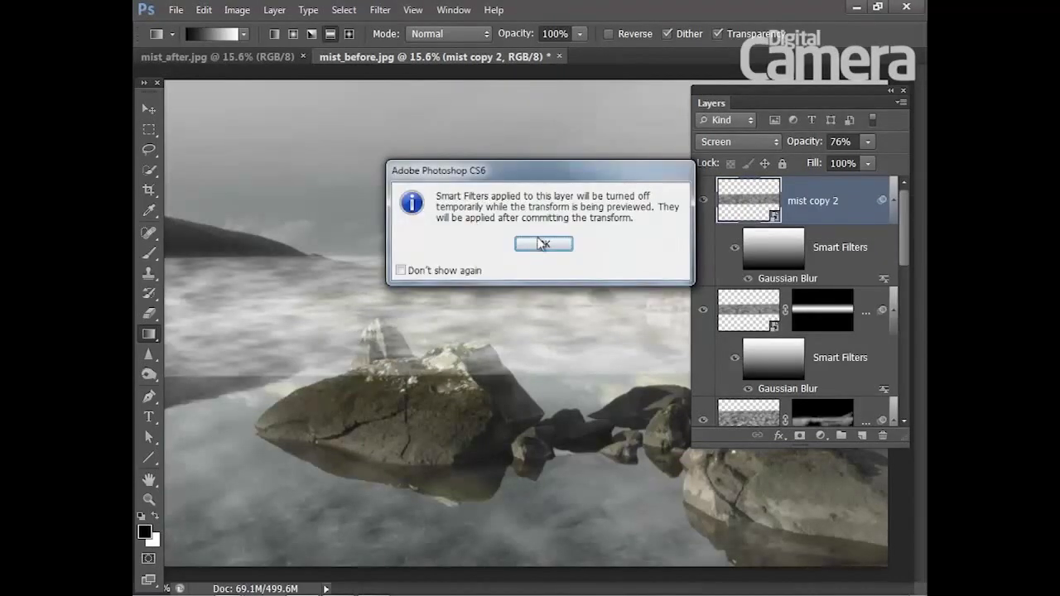
{"action": "left_click", "coordinate": [541, 240]}
{"action": "left_click_drag", "start_coordinate": [513, 379], "coordinate": [513, 345]}
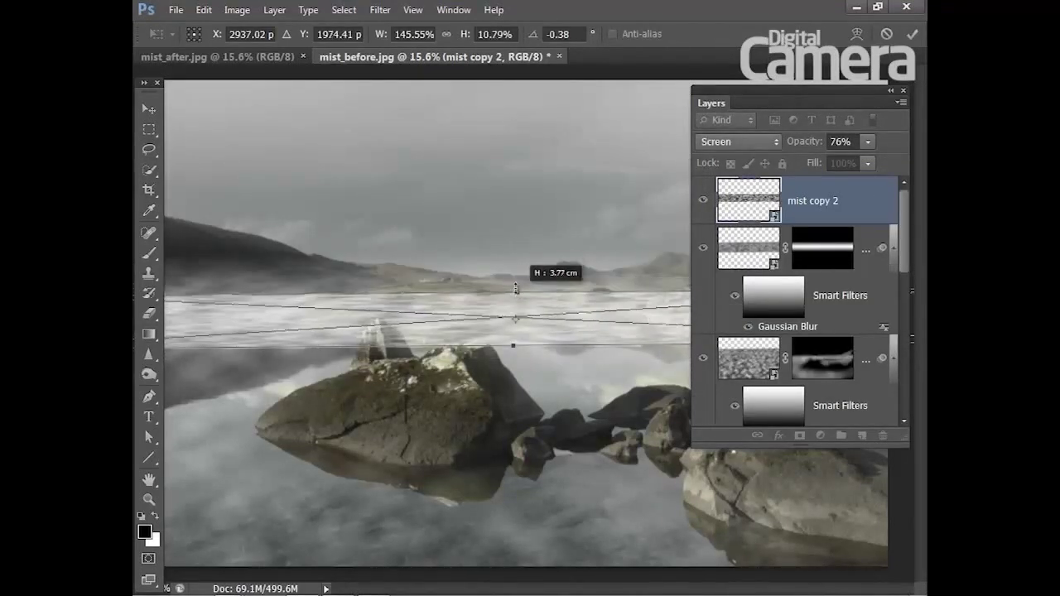
{"action": "left_click_drag", "start_coordinate": [519, 254], "coordinate": [517, 284]}
{"action": "left_click_drag", "start_coordinate": [513, 342], "coordinate": [513, 338]}
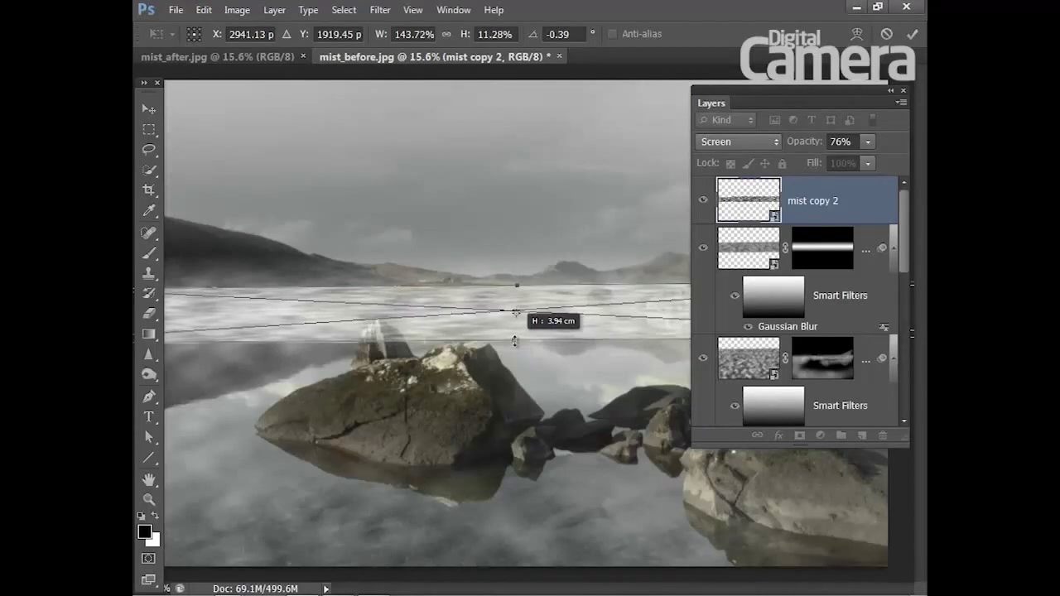
{"action": "left_click_drag", "start_coordinate": [518, 285], "coordinate": [517, 281]}
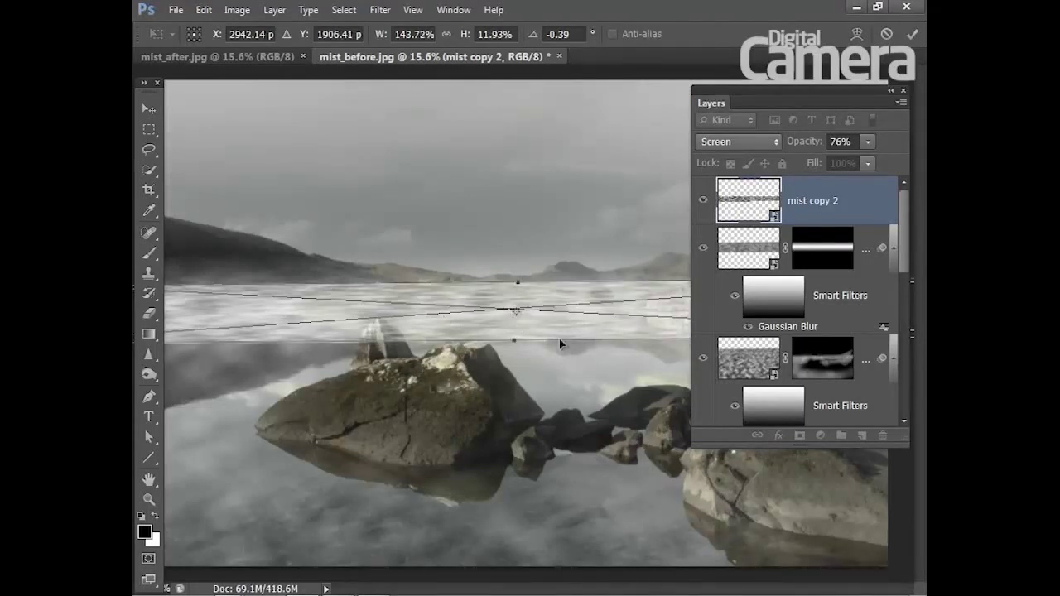
{"action": "key", "text": "g"}
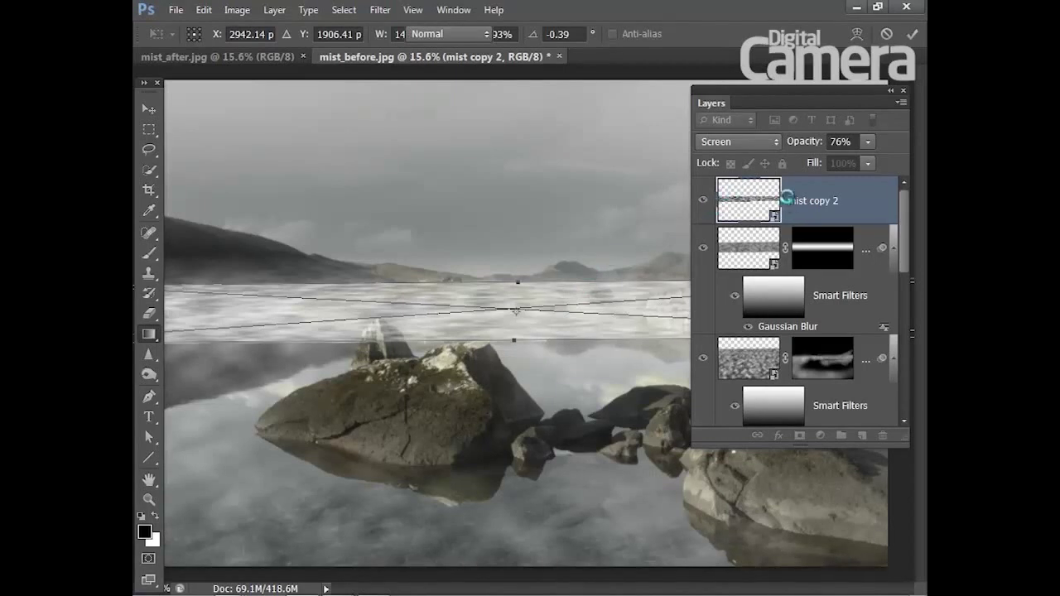
Step: Mask mist copy 2 with a reflected gradient to a thin horizon strip and set opacity 46%
{"action": "left_click", "coordinate": [796, 436]}
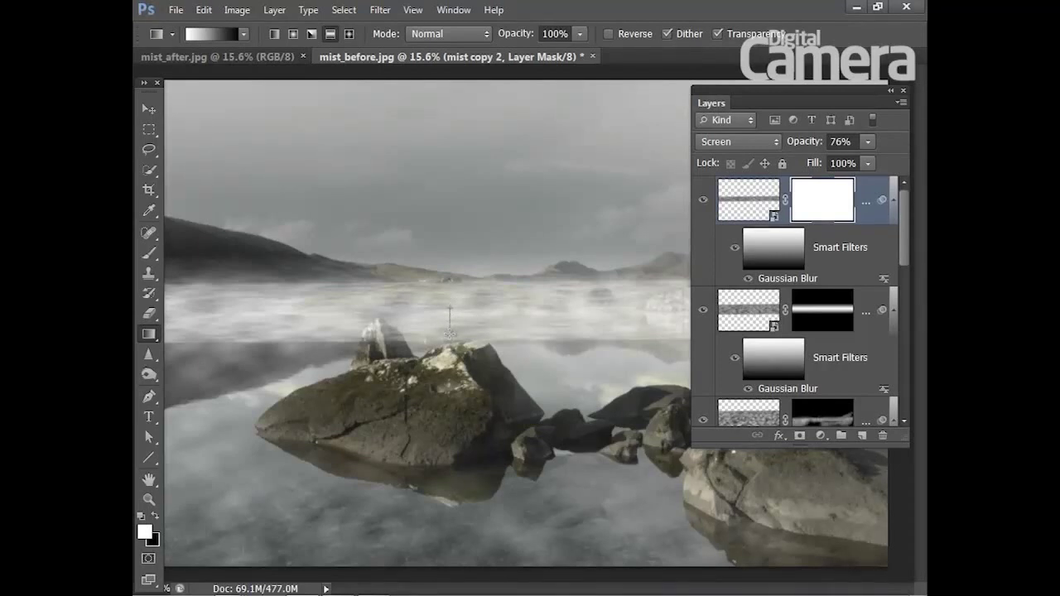
{"action": "left_click_drag", "start_coordinate": [450, 308], "coordinate": [450, 334]}
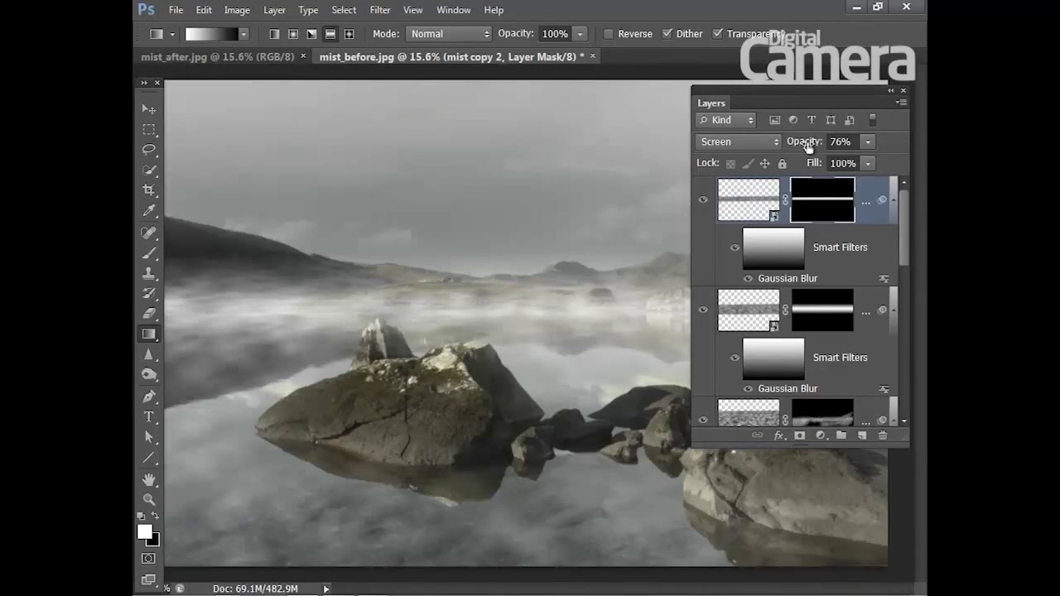
{"action": "left_click_drag", "start_coordinate": [810, 146], "coordinate": [787, 145]}
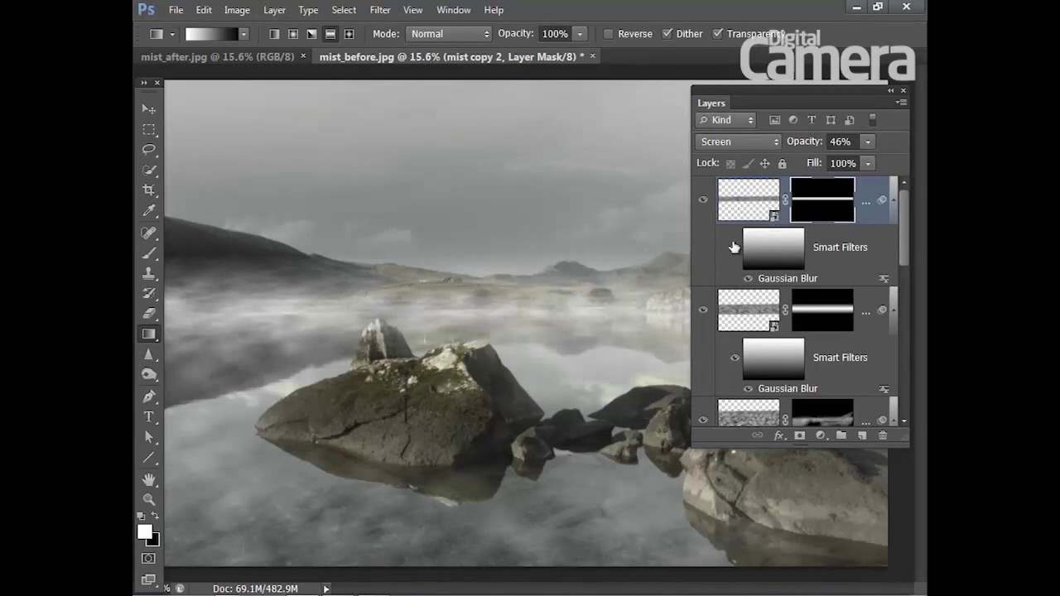
{"action": "key", "text": "ctrl+2"}
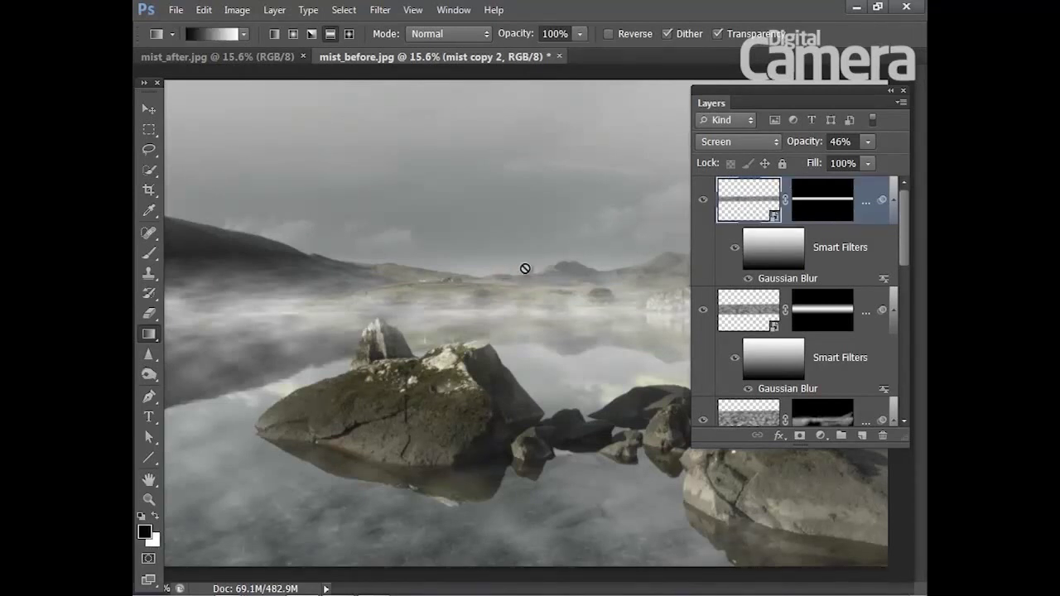
Step: Add a new empty layer on top named swirls
{"action": "left_click", "coordinate": [862, 435]}
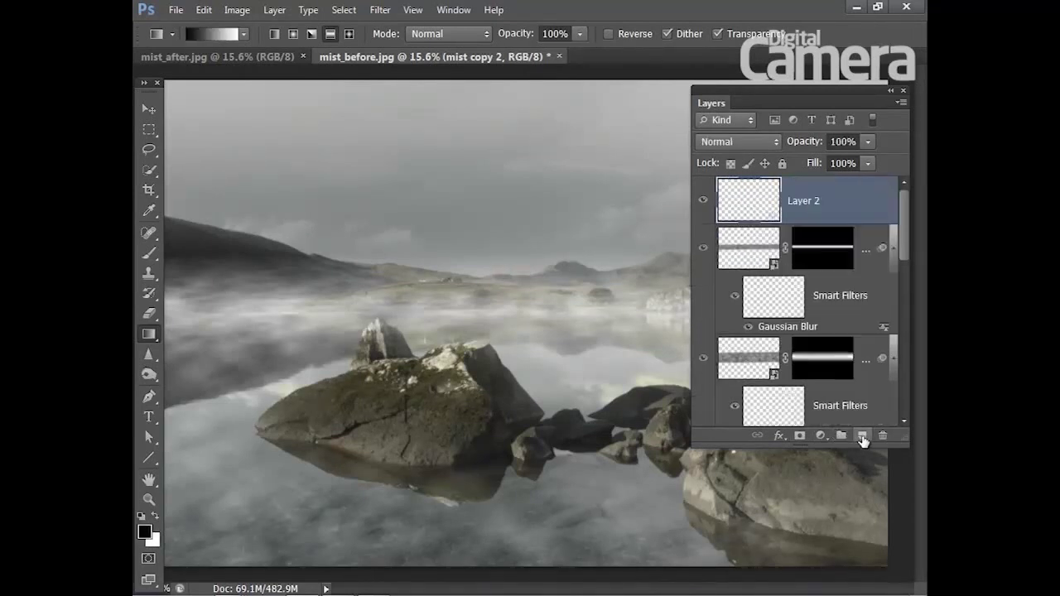
{"action": "double_click", "coordinate": [797, 207]}
{"action": "type", "text": "swirls"}
{"action": "key", "text": "Return"}
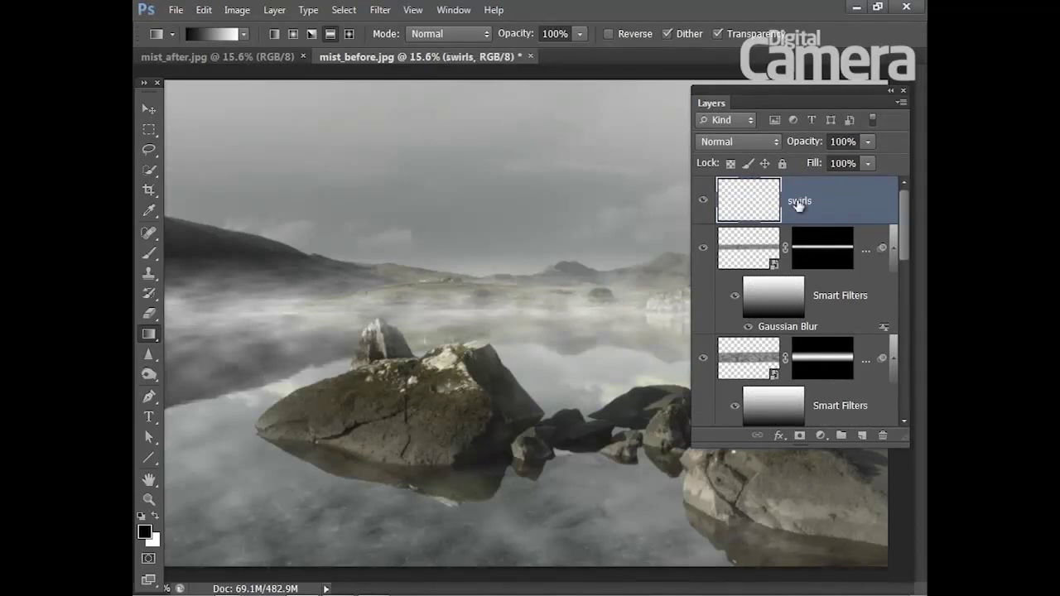
Step: Set up the Brush tool with white colour, 35% flow and the Spatter 14 tip
{"action": "left_click", "coordinate": [149, 253]}
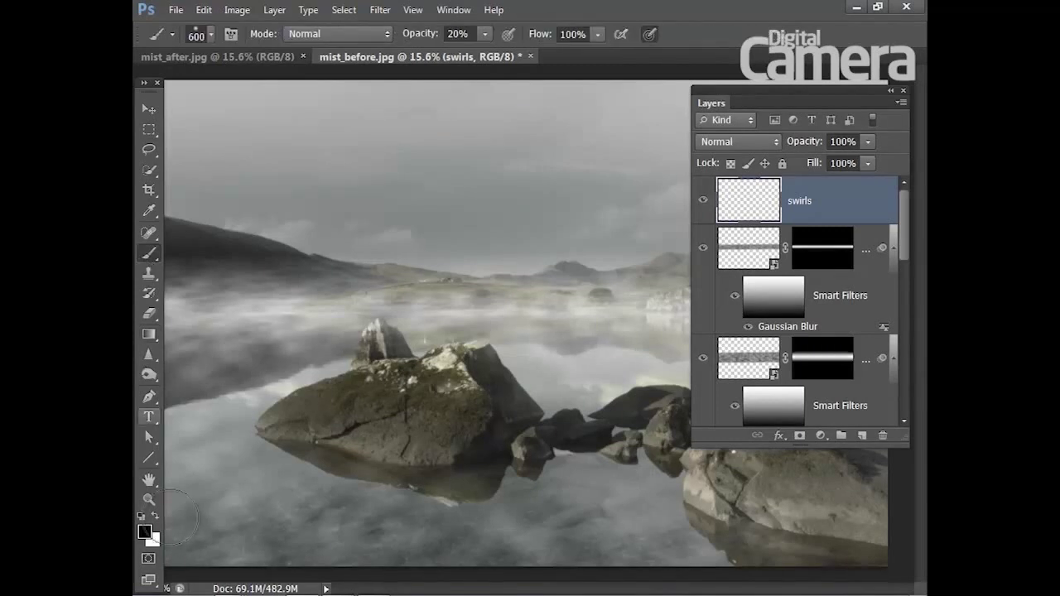
{"action": "left_click", "coordinate": [153, 517]}
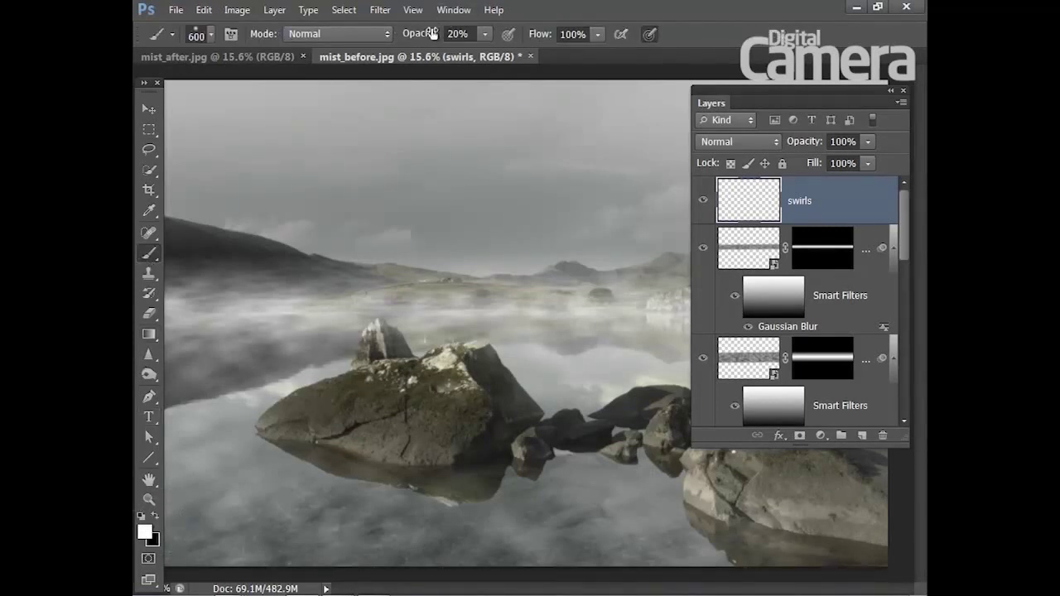
{"action": "left_click_drag", "start_coordinate": [544, 36], "coordinate": [493, 42]}
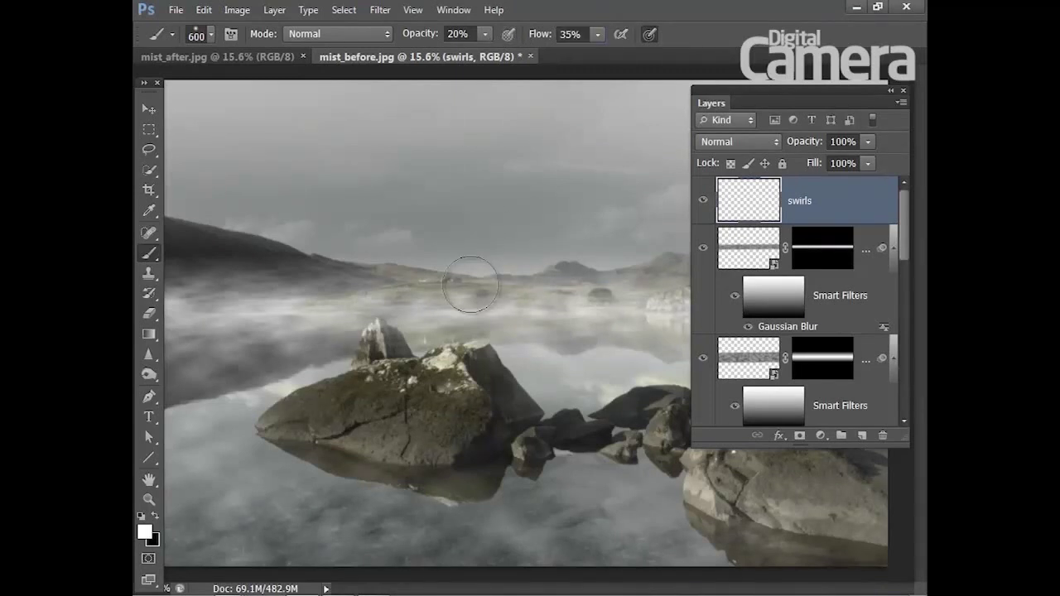
{"action": "left_click", "coordinate": [212, 37]}
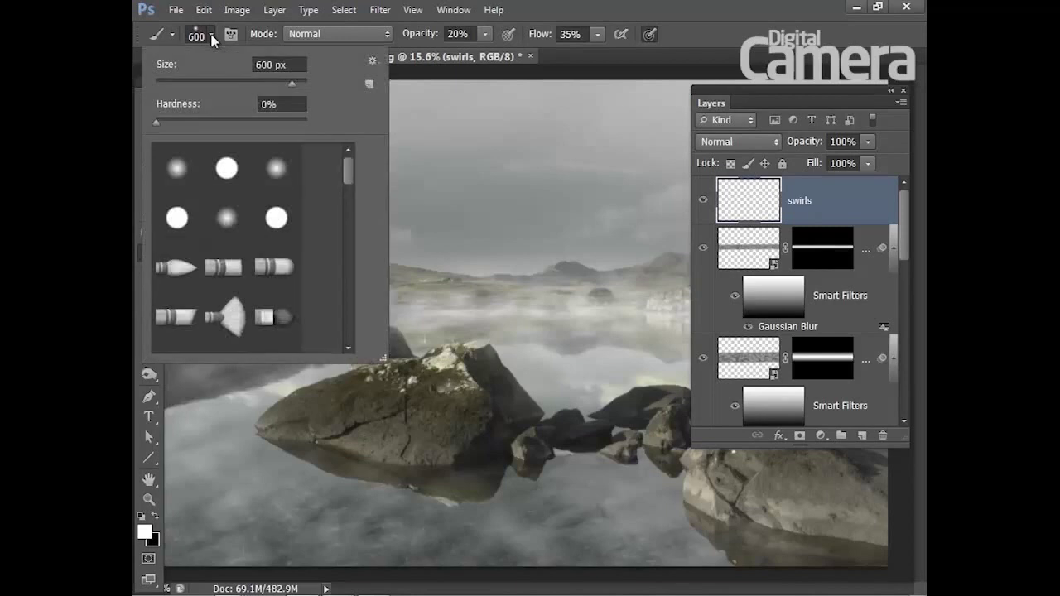
{"action": "left_click_drag", "start_coordinate": [346, 168], "coordinate": [344, 265]}
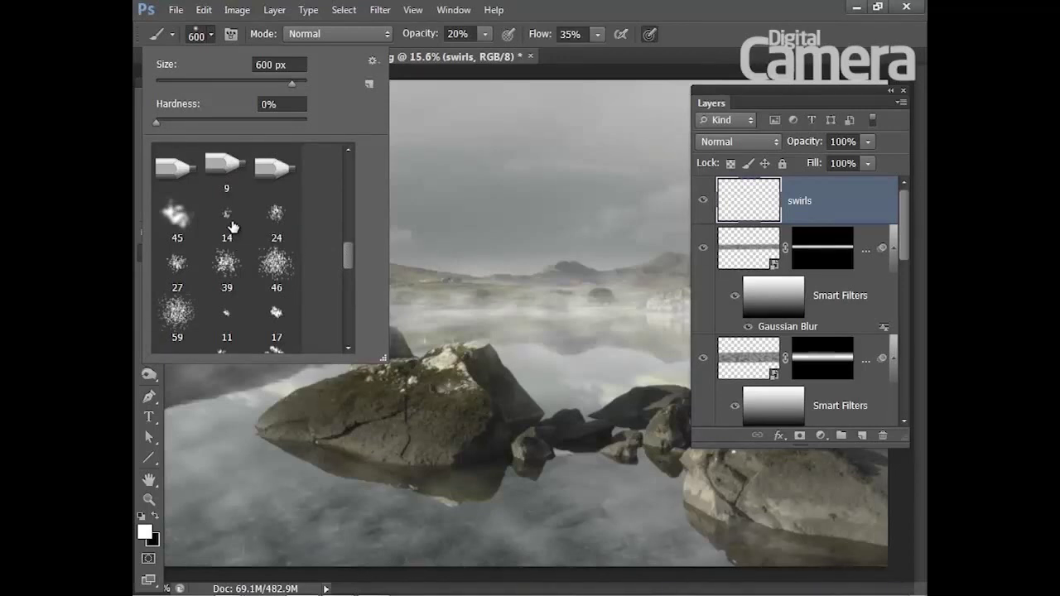
{"action": "left_click", "coordinate": [236, 220]}
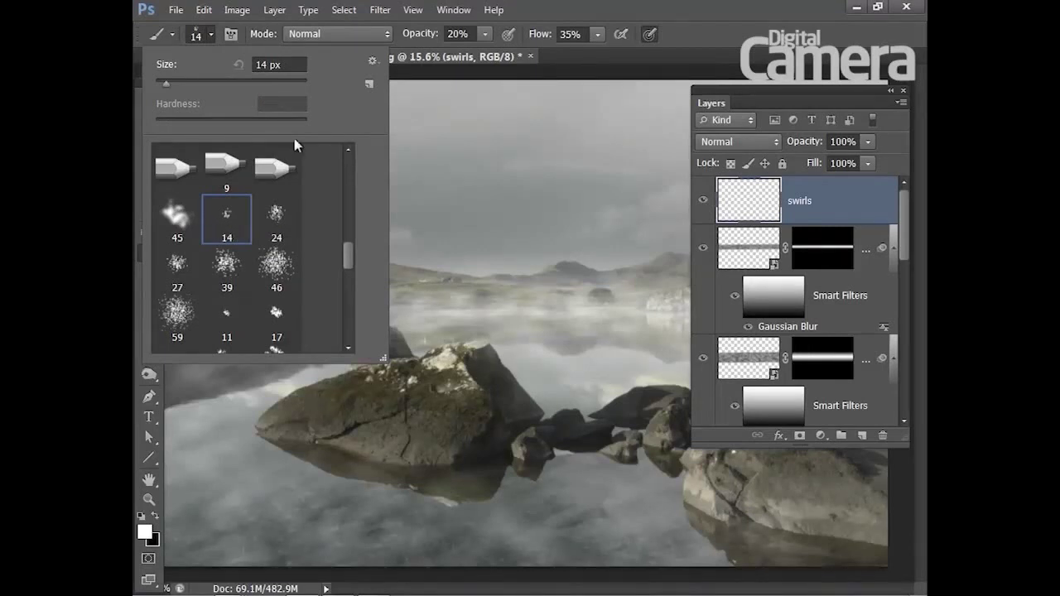
{"action": "left_click", "coordinate": [374, 62]}
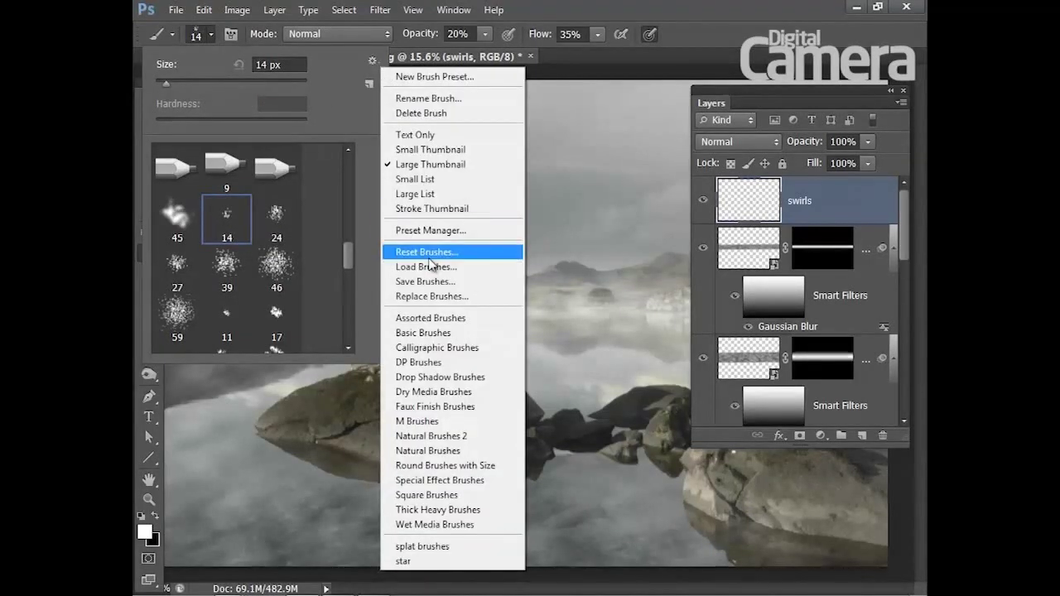
{"action": "left_click", "coordinate": [235, 225]}
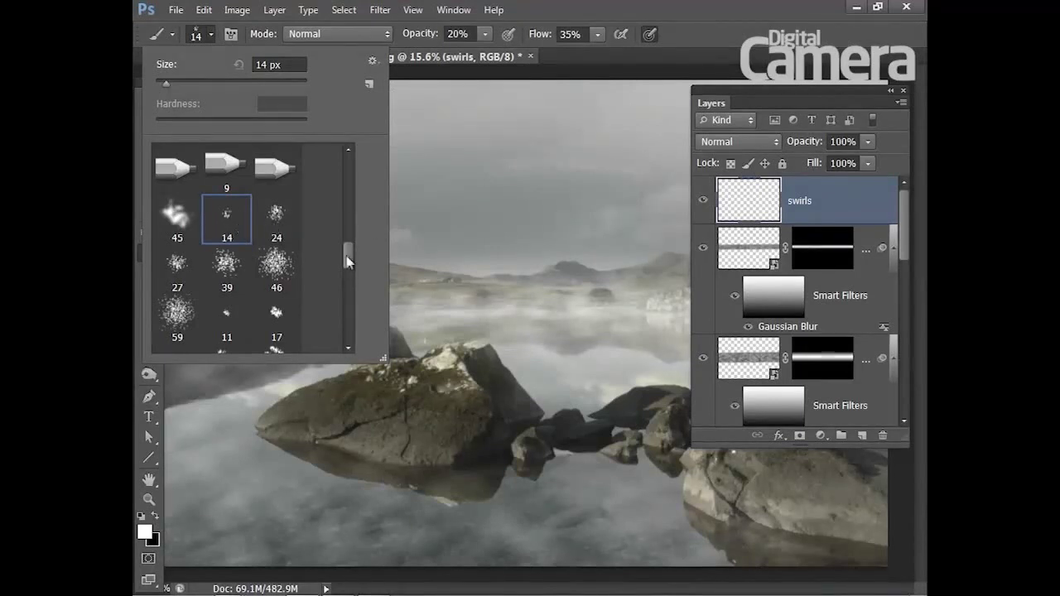
{"action": "left_click", "coordinate": [545, 6]}
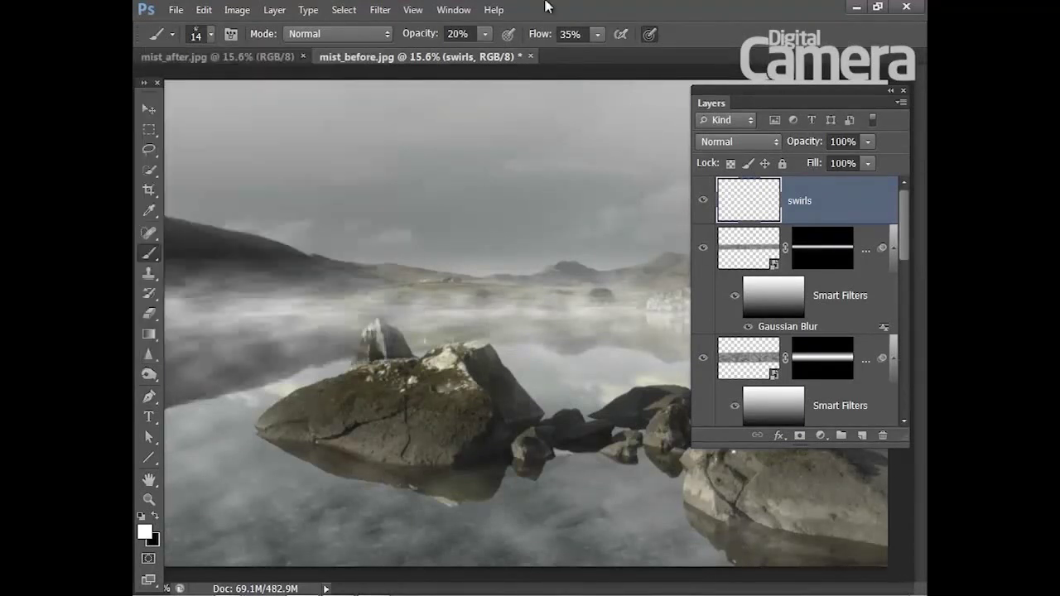
Step: In Brush Settings, set size 300 px, spacing 50% and angle jitter 100%
{"action": "left_click", "coordinate": [453, 9]}
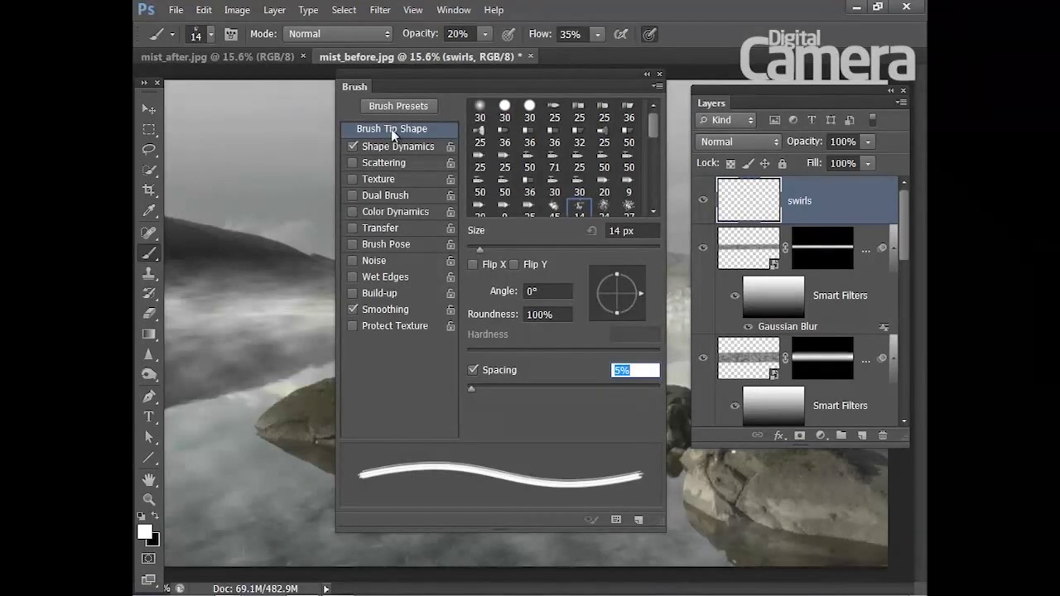
{"action": "left_click", "coordinate": [622, 231]}
{"action": "type", "text": "300"}
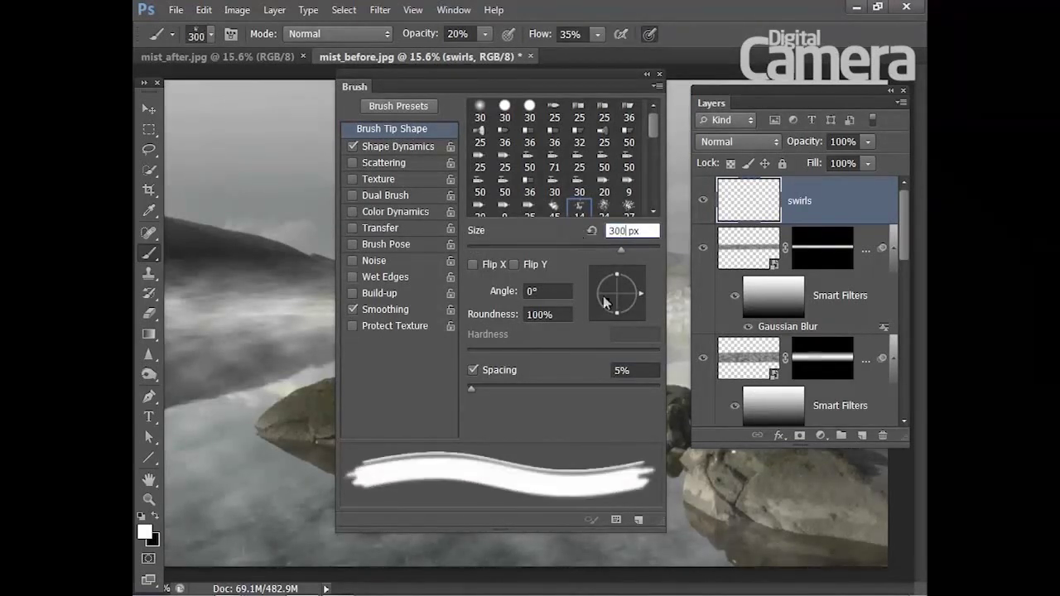
{"action": "left_click", "coordinate": [618, 371]}
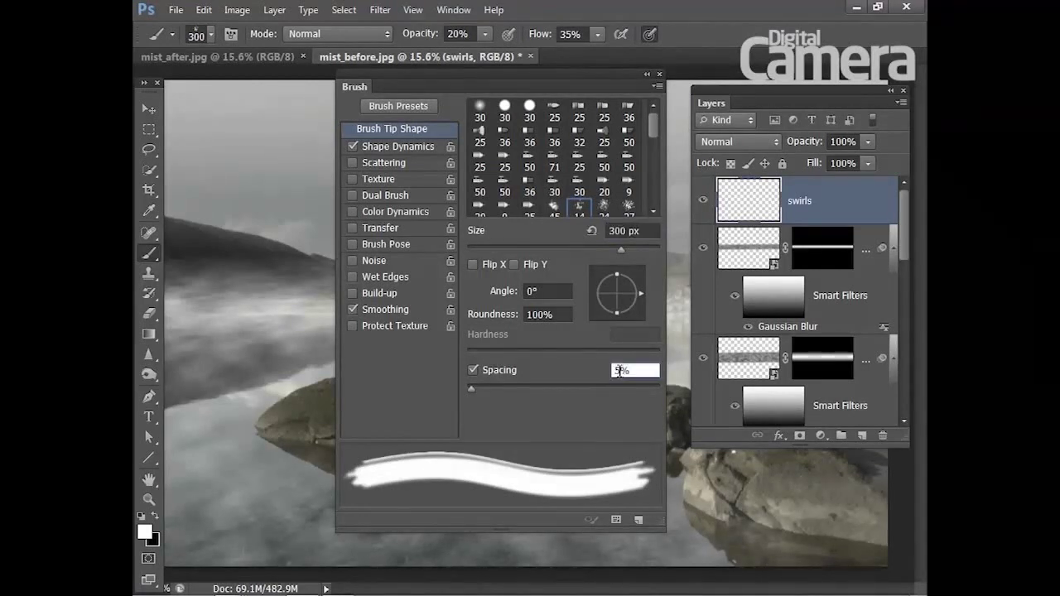
{"action": "type", "text": "50"}
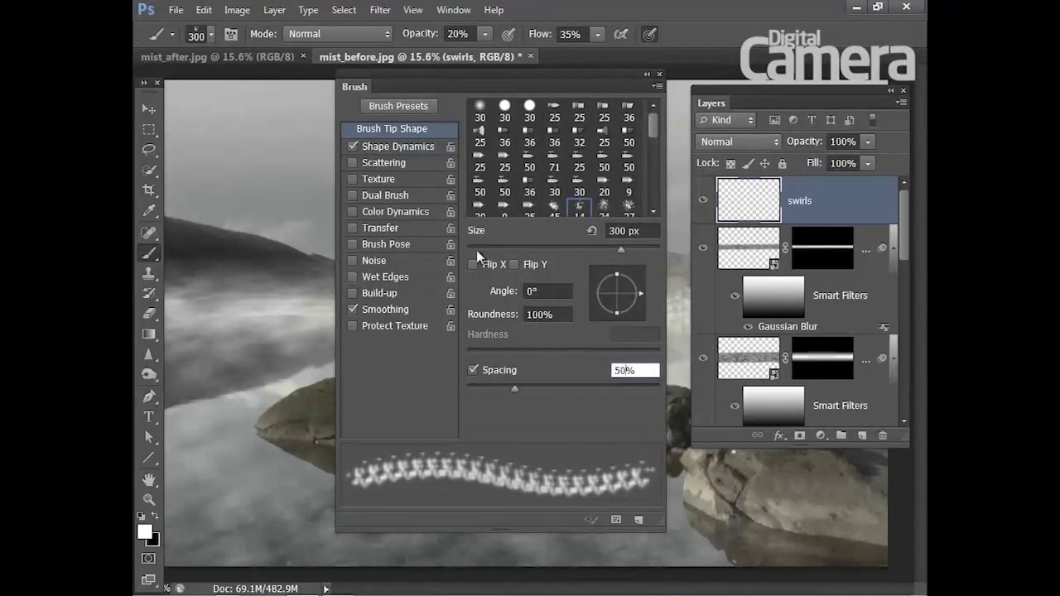
{"action": "left_click", "coordinate": [405, 147]}
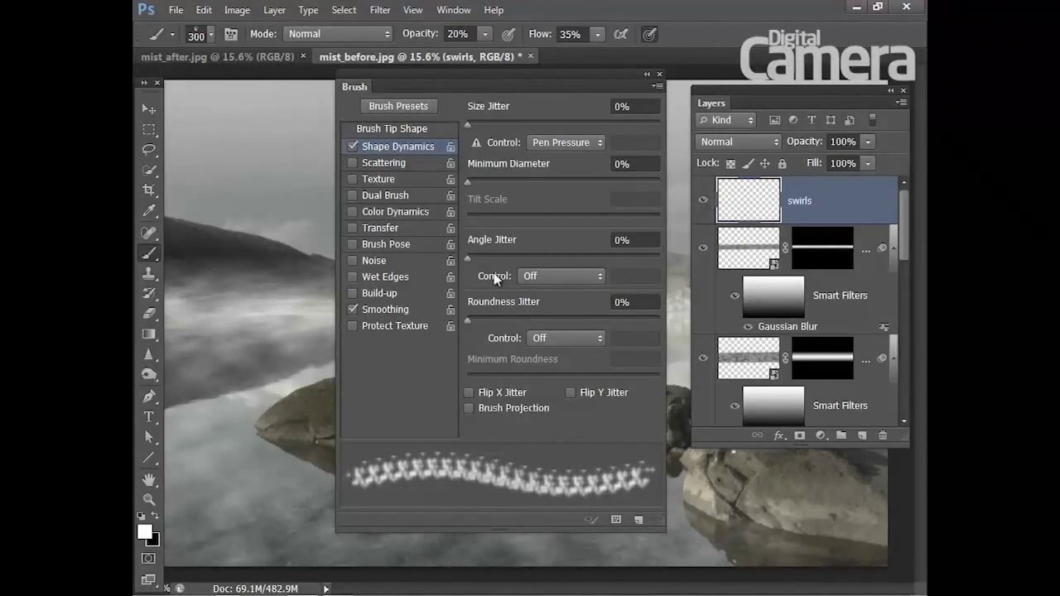
{"action": "left_click_drag", "start_coordinate": [468, 262], "coordinate": [682, 262]}
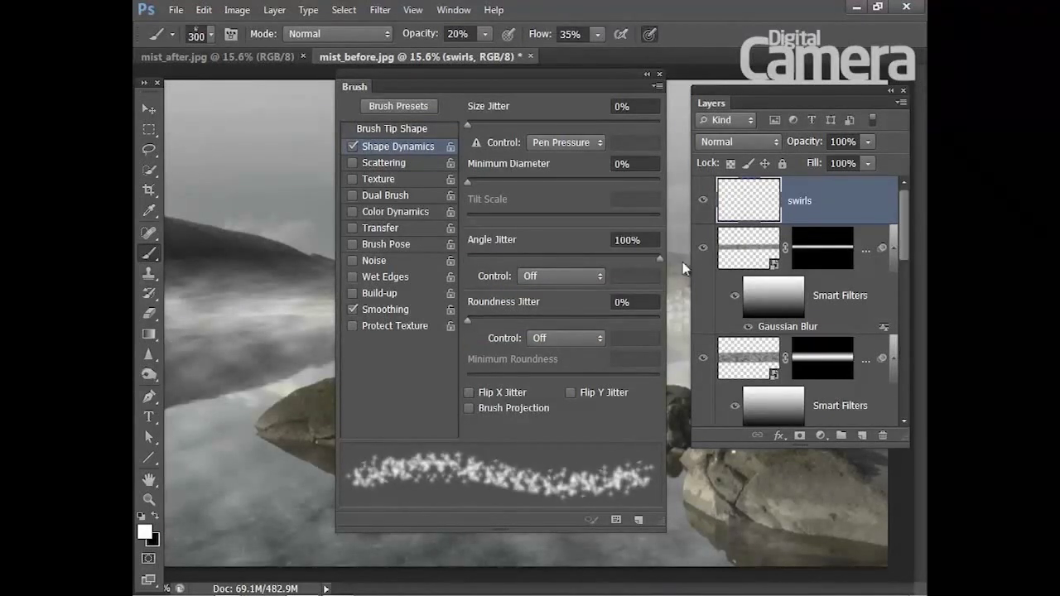
{"action": "left_click", "coordinate": [660, 76]}
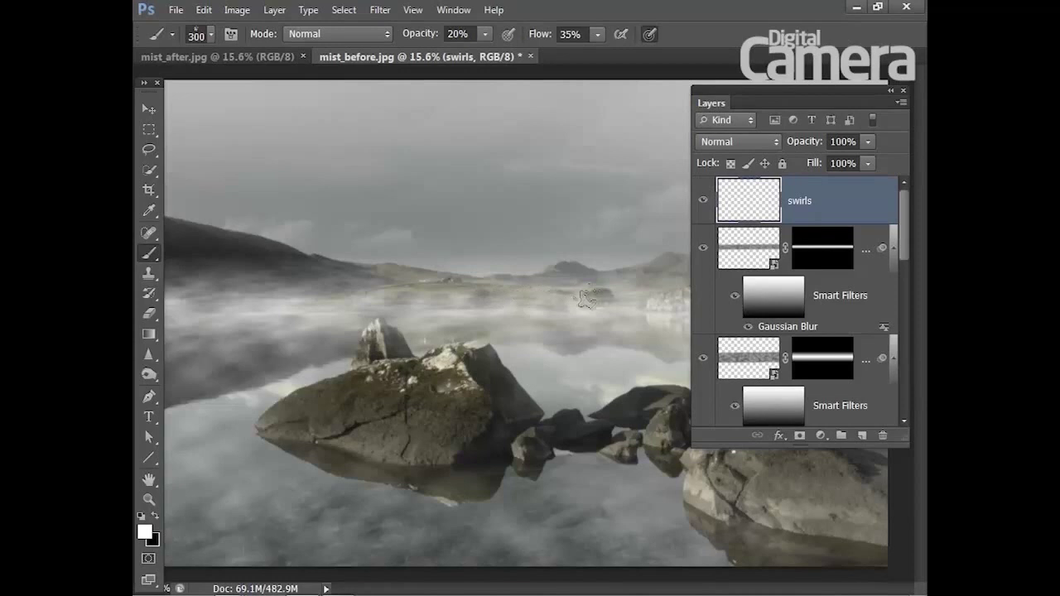
Step: Paint three faint white spatter wisps across the mist band on the swirls layer
{"action": "left_click_drag", "start_coordinate": [362, 300], "coordinate": [189, 303]}
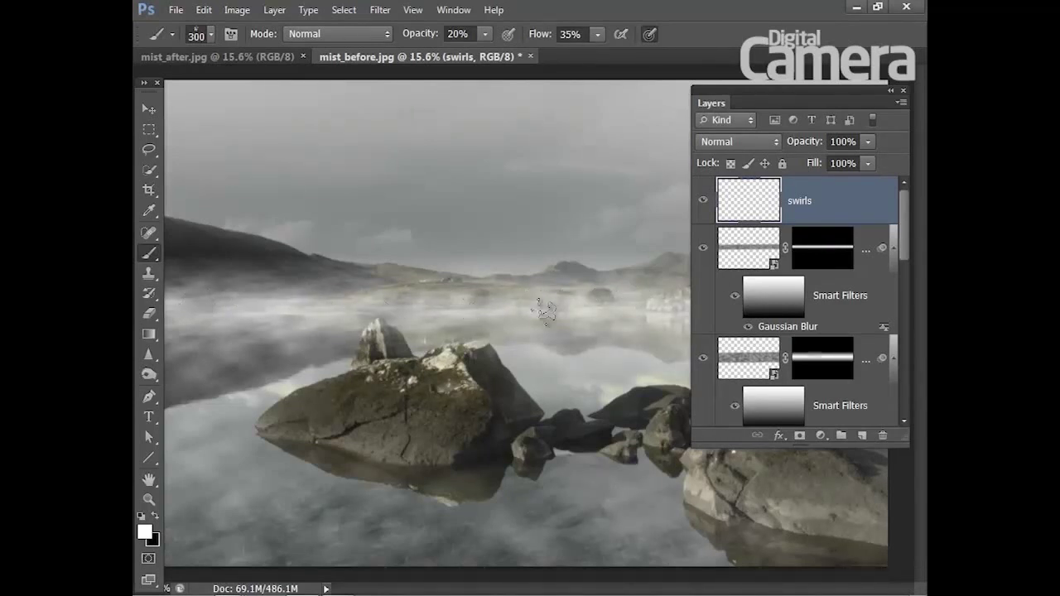
{"action": "left_click_drag", "start_coordinate": [644, 313], "coordinate": [660, 265]}
{"action": "mouse_move", "coordinate": [347, 286]}
{"action": "left_mouse_down"}
{"action": "mouse_move", "coordinate": [199, 290]}
{"action": "mouse_move", "coordinate": [322, 301]}
{"action": "mouse_move", "coordinate": [252, 304]}
{"action": "left_mouse_up"}
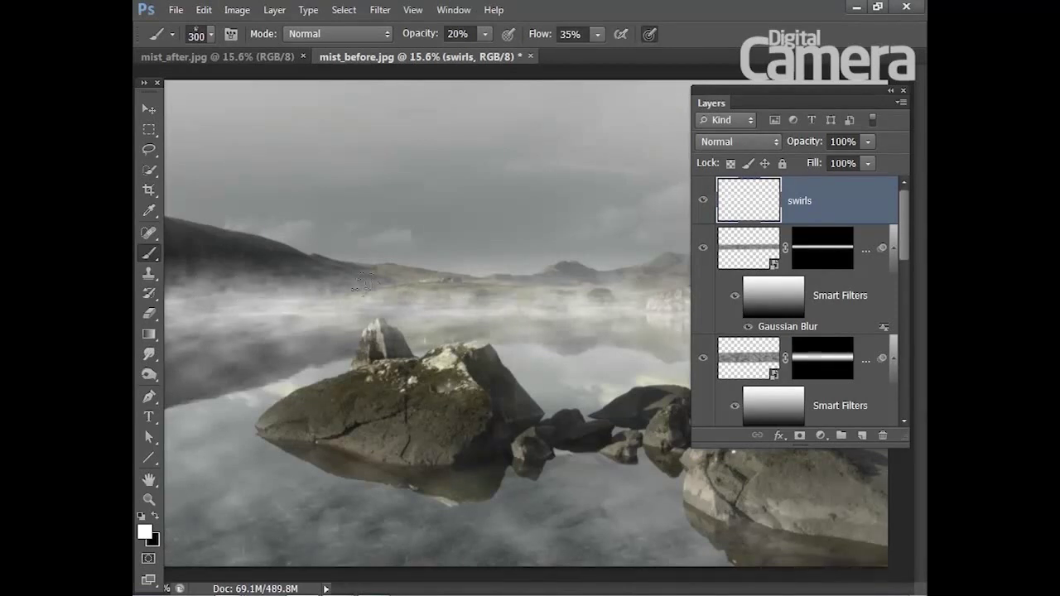
{"action": "left_click", "coordinate": [149, 354]}
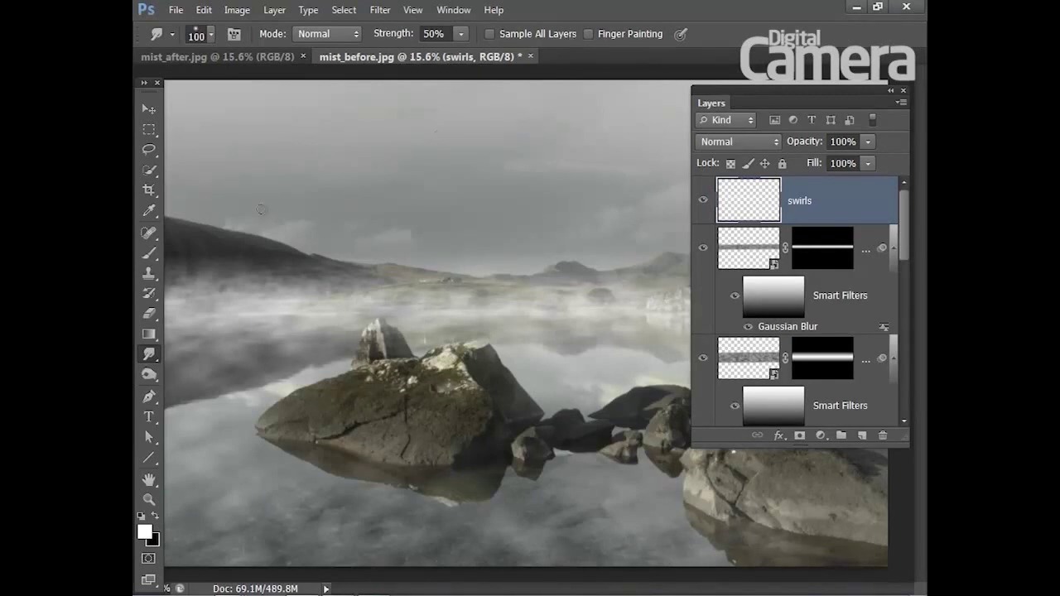
Step: Zoom into the left hillside and smudge two mist wisps upward at 50% strength, then fit to screen
{"action": "scroll", "coordinate": [253, 265], "scroll_direction": "up", "scroll_amount": 2}
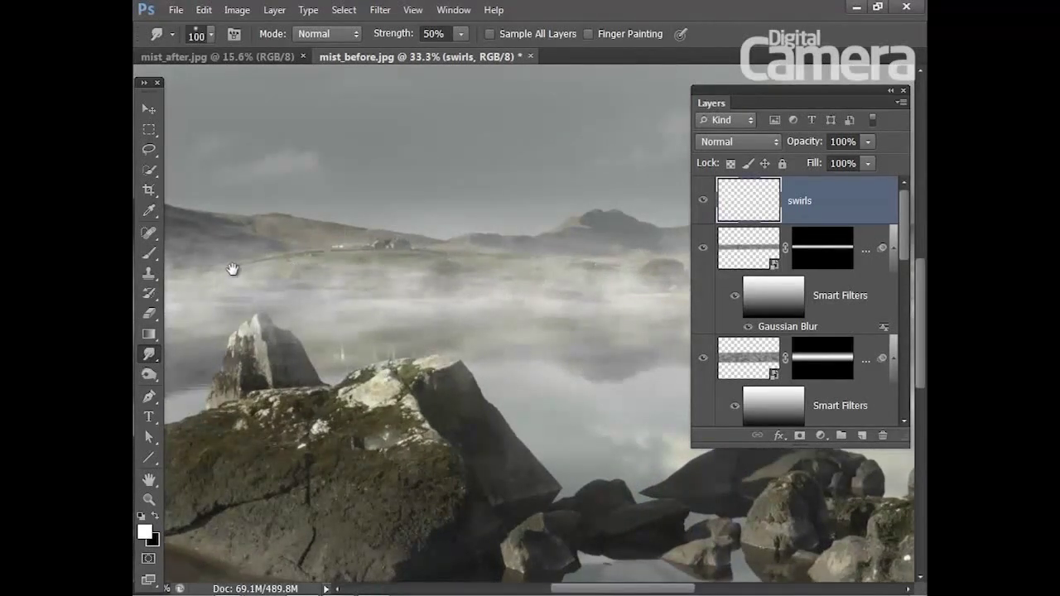
{"action": "left_click_drag", "start_coordinate": [451, 268], "coordinate": [458, 268]}
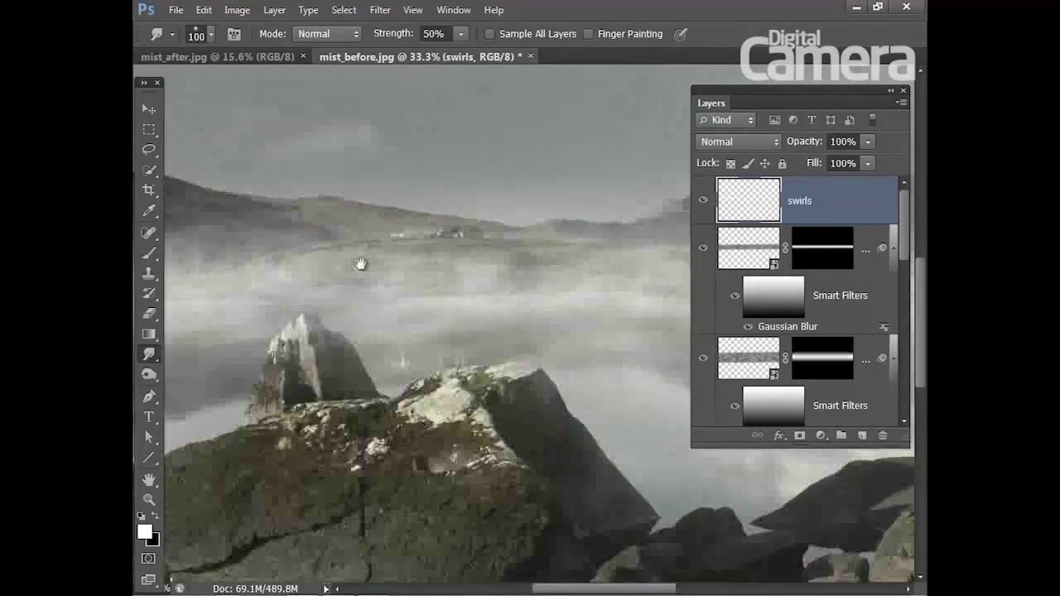
{"action": "scroll", "coordinate": [232, 253], "scroll_direction": "up", "scroll_amount": 2}
{"action": "scroll", "coordinate": [265, 260], "scroll_direction": "up", "scroll_amount": 2}
{"action": "scroll", "coordinate": [241, 293], "scroll_direction": "up", "scroll_amount": 1}
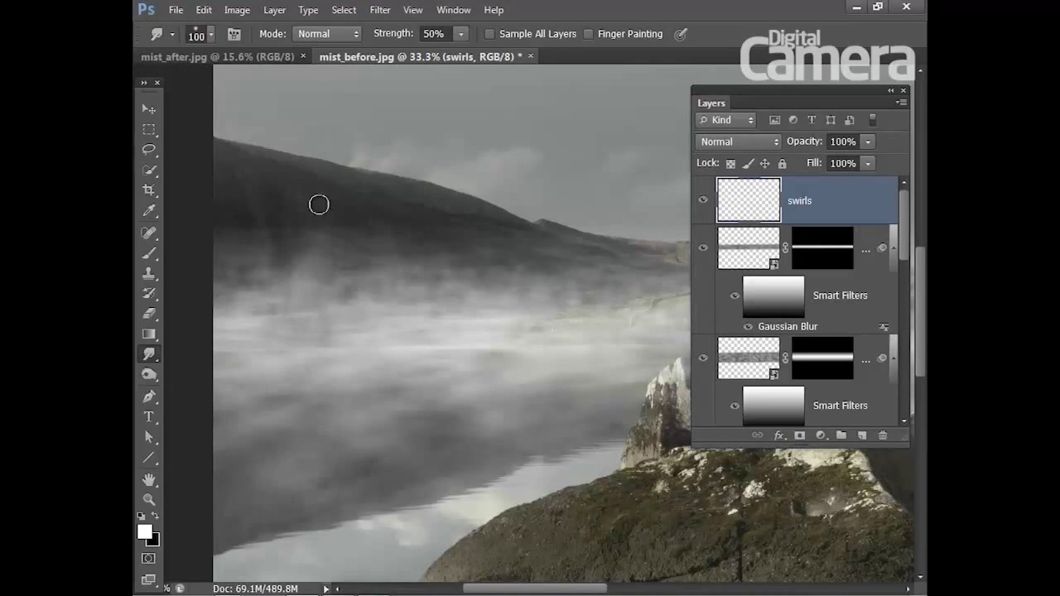
{"action": "mouse_move", "coordinate": [321, 236]}
{"action": "left_mouse_down"}
{"action": "mouse_move", "coordinate": [294, 184]}
{"action": "mouse_move", "coordinate": [317, 262]}
{"action": "left_mouse_up"}
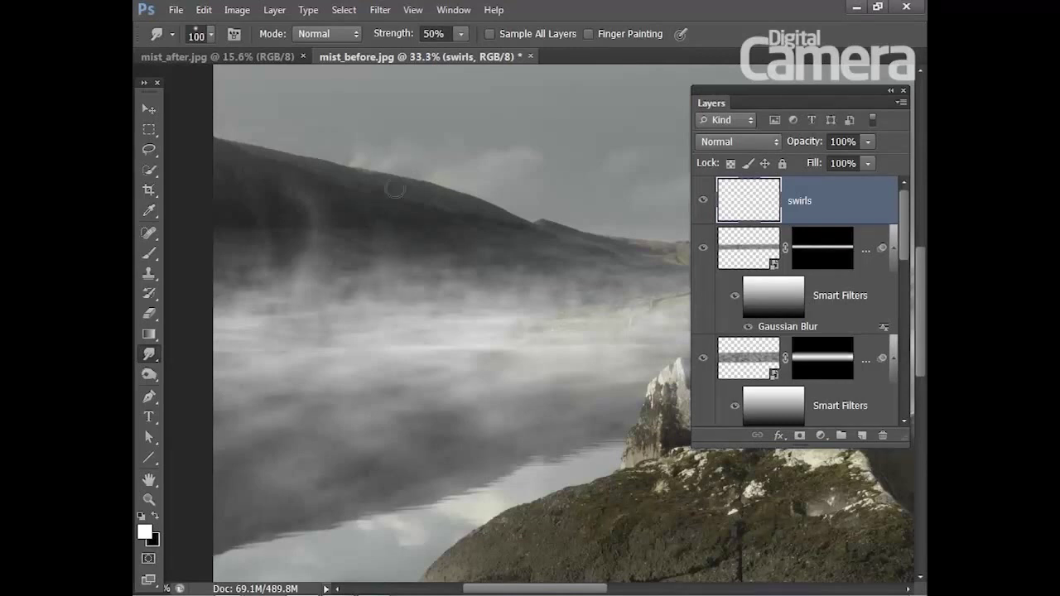
{"action": "mouse_move", "coordinate": [387, 244]}
{"action": "left_mouse_down"}
{"action": "mouse_move", "coordinate": [407, 194]}
{"action": "mouse_move", "coordinate": [431, 279]}
{"action": "mouse_move", "coordinate": [430, 179]}
{"action": "mouse_move", "coordinate": [447, 261]}
{"action": "mouse_move", "coordinate": [421, 213]}
{"action": "mouse_move", "coordinate": [438, 254]}
{"action": "mouse_move", "coordinate": [464, 215]}
{"action": "mouse_move", "coordinate": [386, 250]}
{"action": "mouse_move", "coordinate": [350, 207]}
{"action": "mouse_move", "coordinate": [376, 235]}
{"action": "mouse_move", "coordinate": [315, 201]}
{"action": "mouse_move", "coordinate": [322, 248]}
{"action": "mouse_move", "coordinate": [248, 187]}
{"action": "mouse_move", "coordinate": [305, 279]}
{"action": "mouse_move", "coordinate": [254, 194]}
{"action": "mouse_move", "coordinate": [344, 295]}
{"action": "mouse_move", "coordinate": [480, 284]}
{"action": "mouse_move", "coordinate": [480, 220]}
{"action": "mouse_move", "coordinate": [412, 262]}
{"action": "left_mouse_up"}
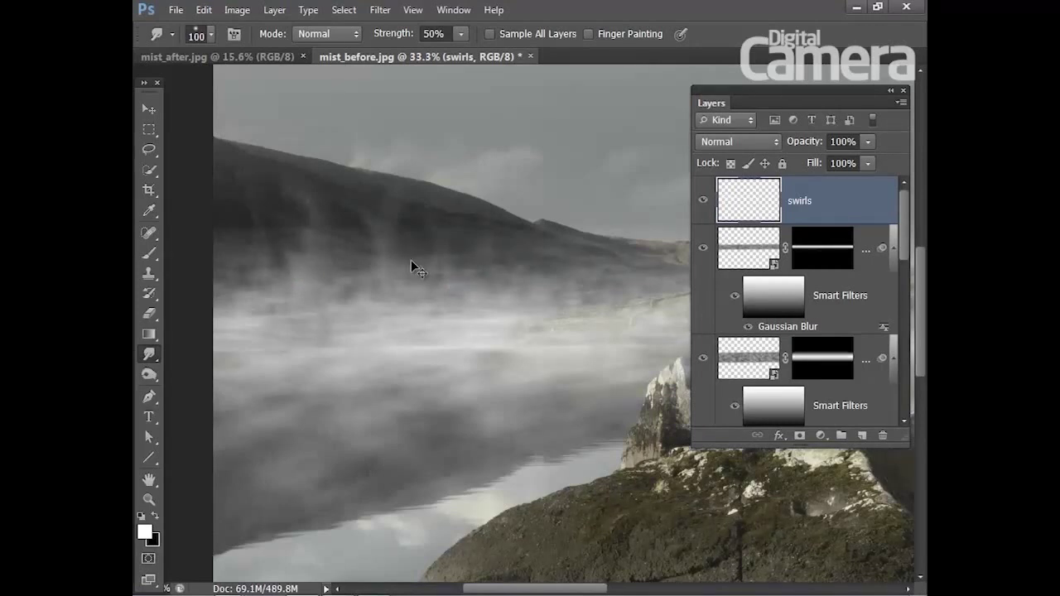
{"action": "key", "text": "ctrl+0"}
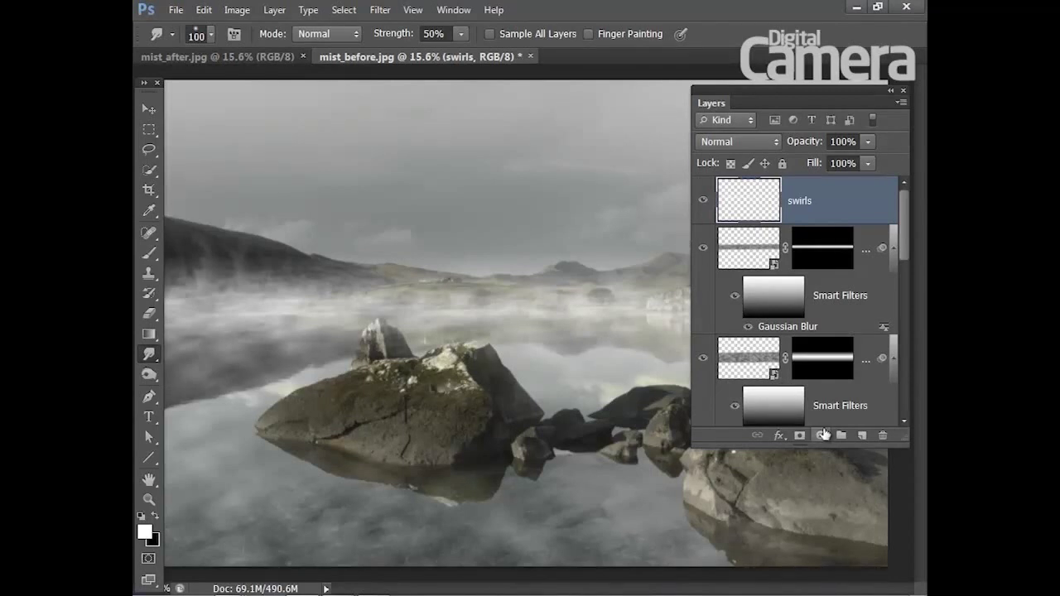
Step: Add a Curves layer above swirls, lowering shadows slightly and raising highlights to 204 → 217
{"action": "left_click", "coordinate": [820, 436]}
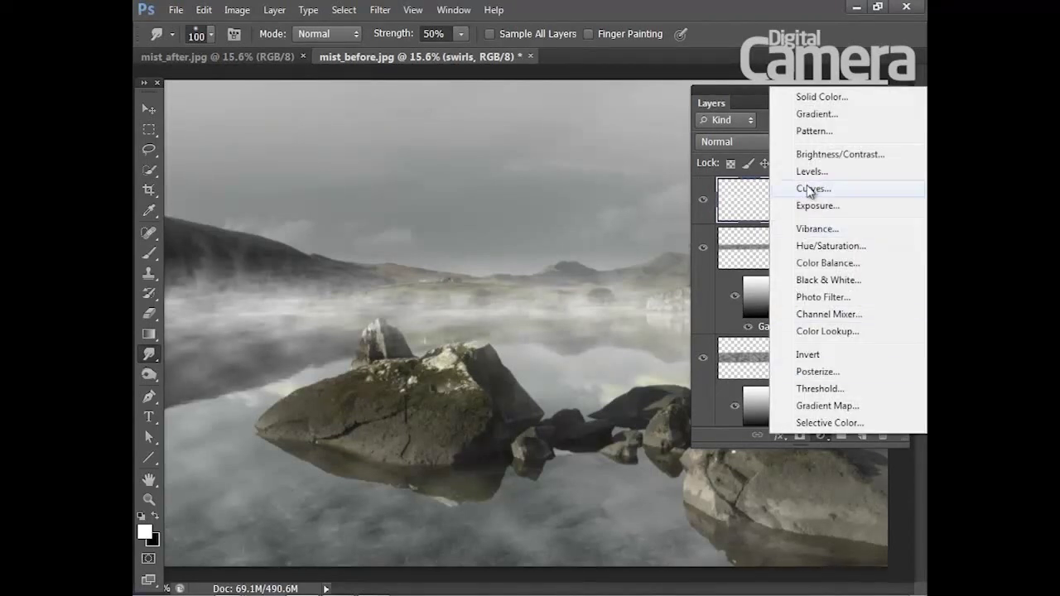
{"action": "left_click", "coordinate": [808, 189]}
{"action": "left_click_drag", "start_coordinate": [246, 289], "coordinate": [254, 297]}
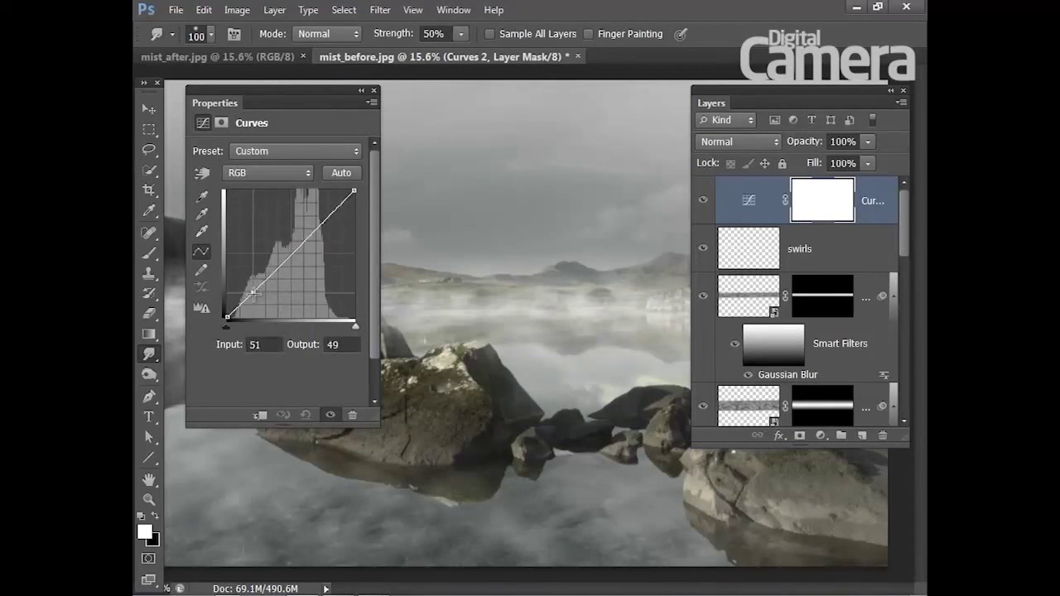
{"action": "left_click_drag", "start_coordinate": [334, 209], "coordinate": [328, 211]}
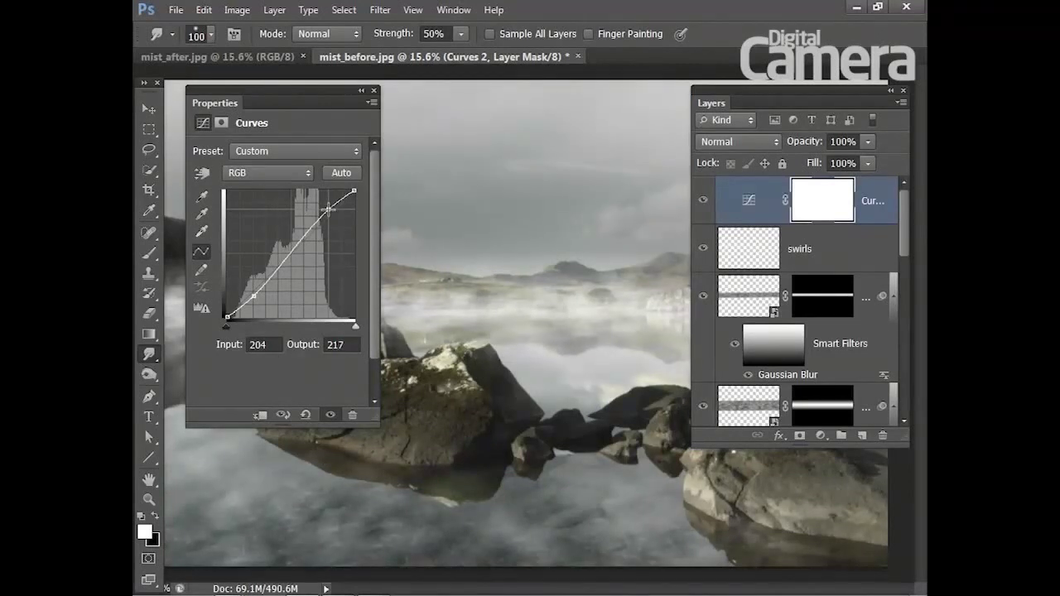
{"action": "mouse_move", "coordinate": [228, 103]}
{"action": "left_mouse_down"}
{"action": "mouse_move", "coordinate": [231, 132]}
{"action": "mouse_move", "coordinate": [376, 252]}
{"action": "left_mouse_up"}
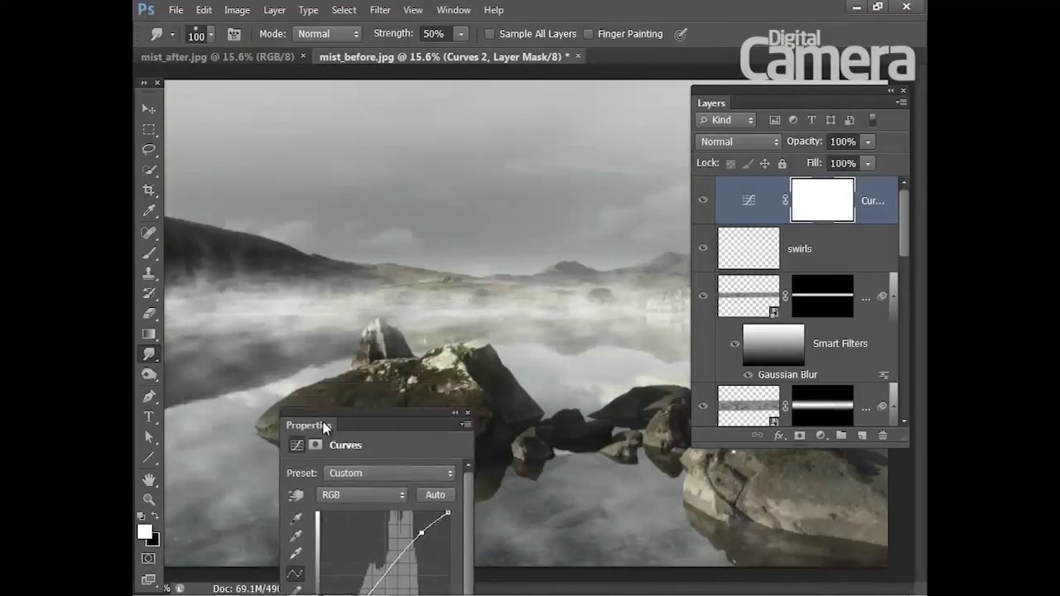
{"action": "left_click", "coordinate": [520, 229]}
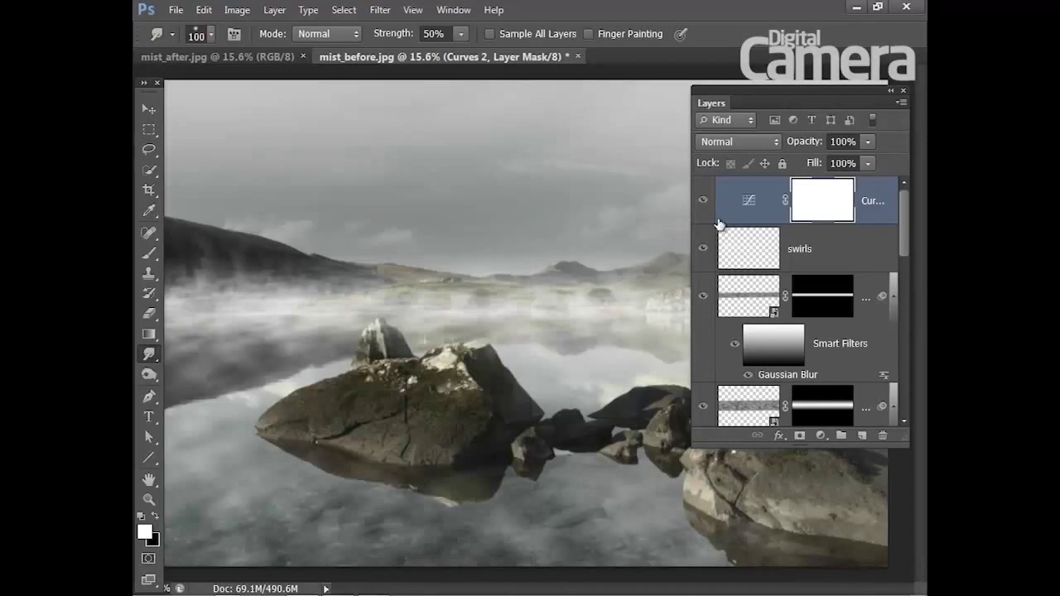
Step: Show only the Background photo, then turn the Background copy and Layer 1 back on
{"action": "left_click", "coordinate": [703, 202]}
{"action": "left_click_drag", "start_coordinate": [899, 201], "coordinate": [901, 428]}
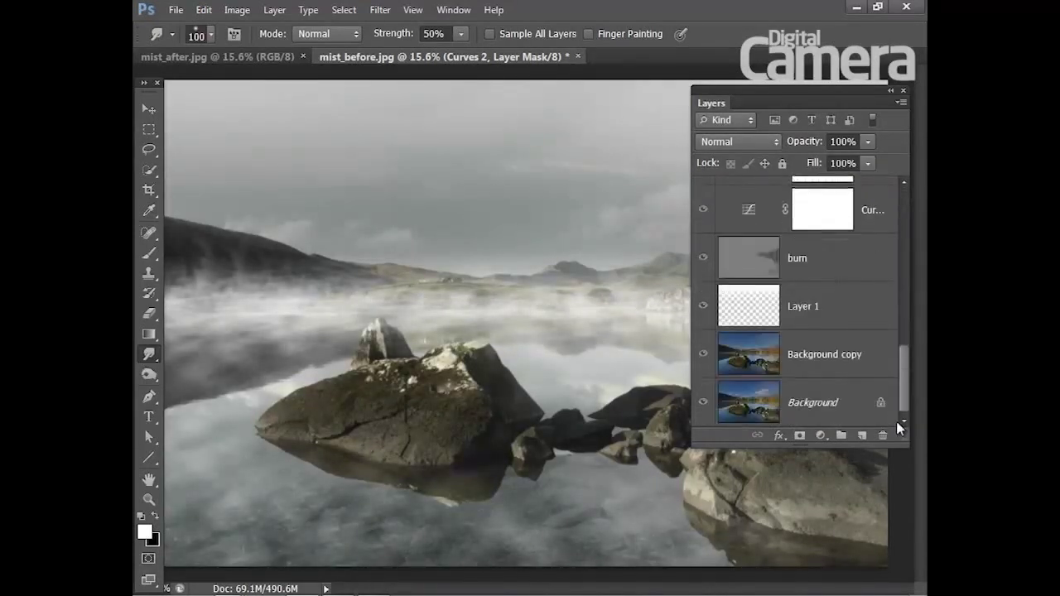
{"action": "left_click", "coordinate": [703, 403], "text": "alt"}
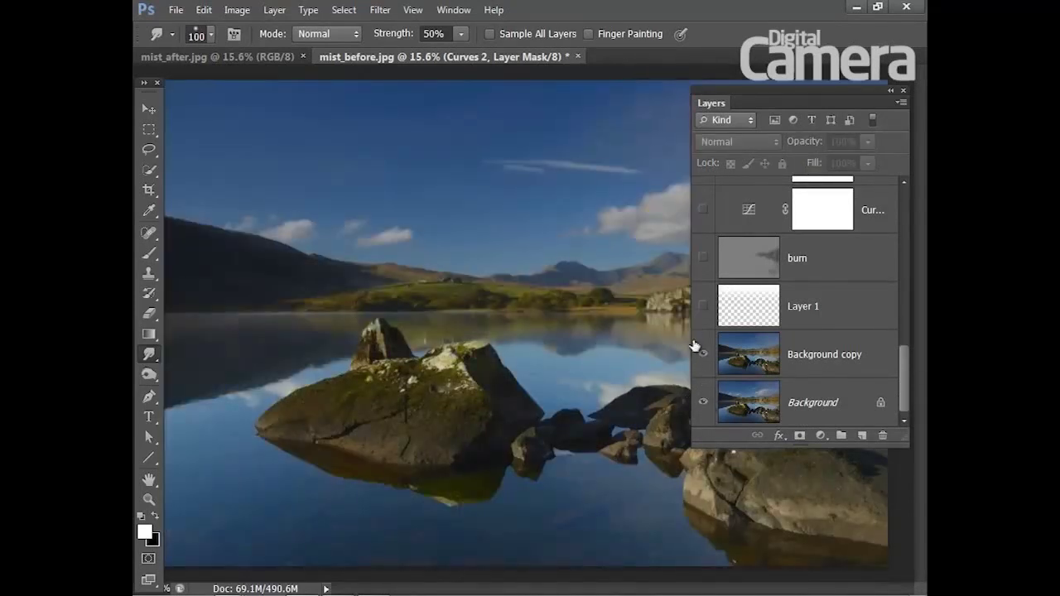
{"action": "left_click", "coordinate": [701, 352]}
{"action": "left_click", "coordinate": [703, 306]}
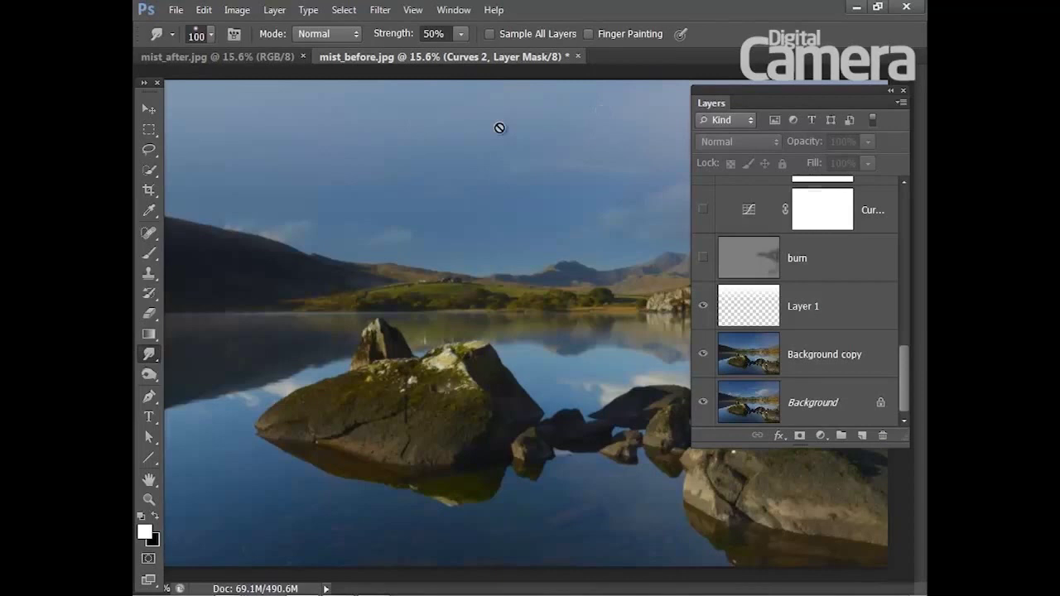
Step: Turn the burn, Hue, mist and masked mist band layers back on
{"action": "left_click_drag", "start_coordinate": [907, 382], "coordinate": [903, 351]}
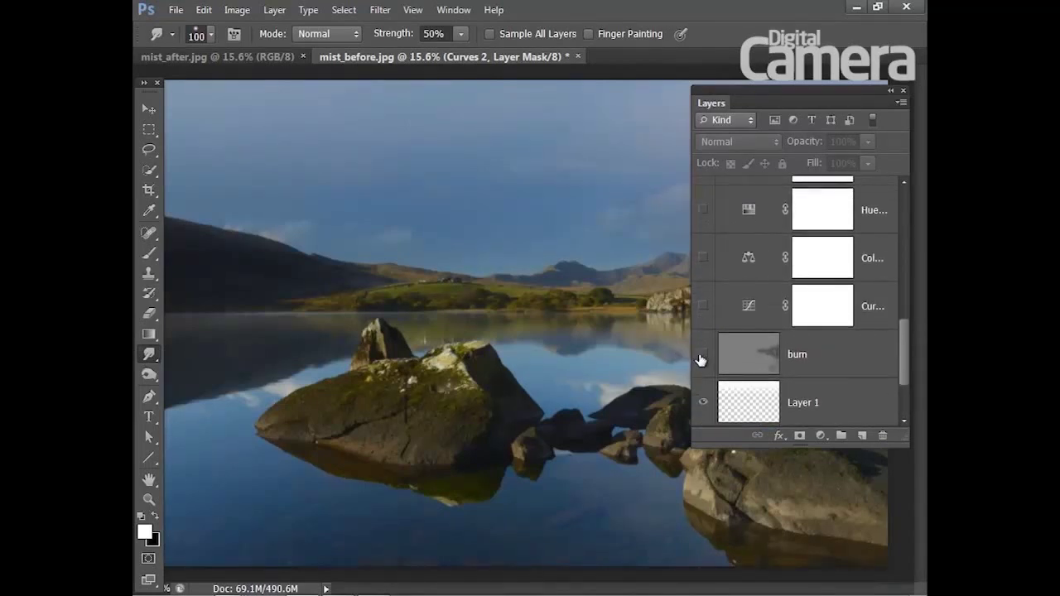
{"action": "left_click", "coordinate": [701, 356]}
{"action": "left_click_drag", "start_coordinate": [702, 257], "coordinate": [702, 210]}
{"action": "left_click_drag", "start_coordinate": [904, 341], "coordinate": [902, 283]}
{"action": "left_click", "coordinate": [702, 238]}
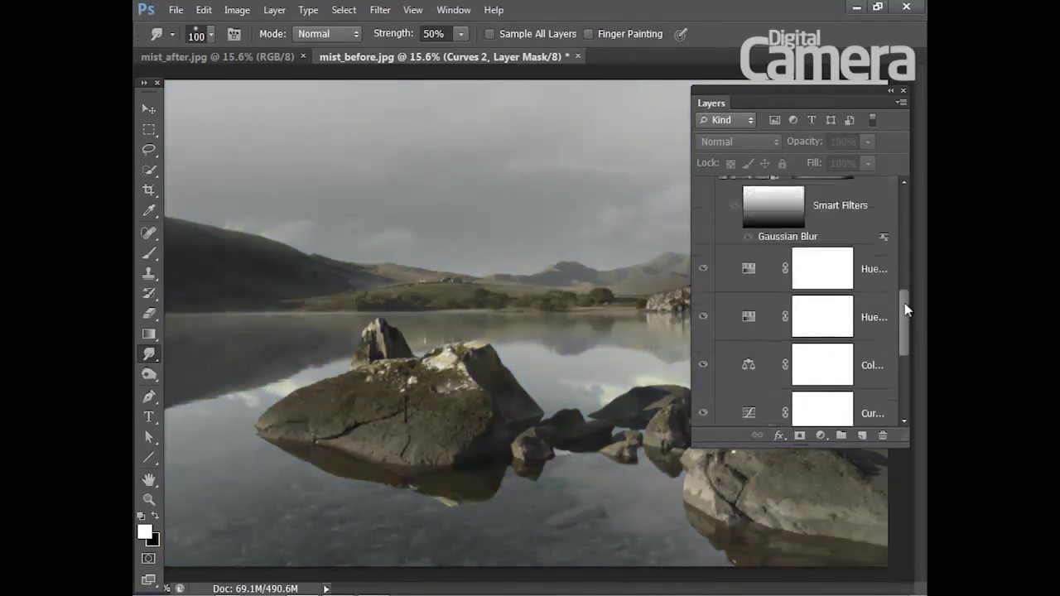
{"action": "left_click", "coordinate": [703, 273]}
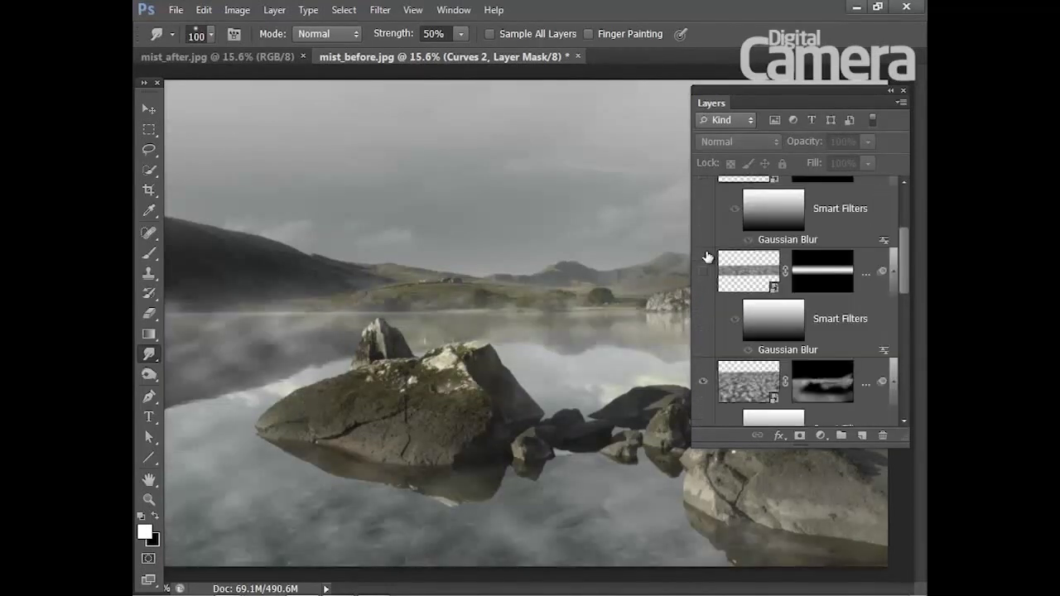
{"action": "left_click", "coordinate": [702, 272]}
Step: Reveal the swirls and Curves 2 layers, then close the Layers panel
{"action": "scroll", "coordinate": [705, 277], "scroll_direction": "up", "scroll_amount": 2}
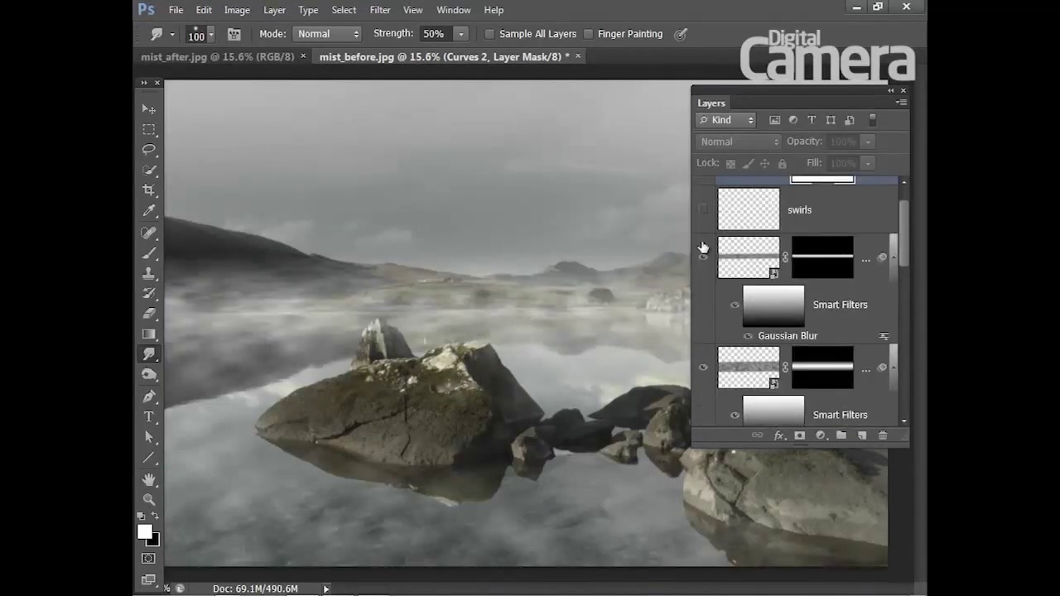
{"action": "scroll", "coordinate": [720, 252], "scroll_direction": "up", "scroll_amount": 1}
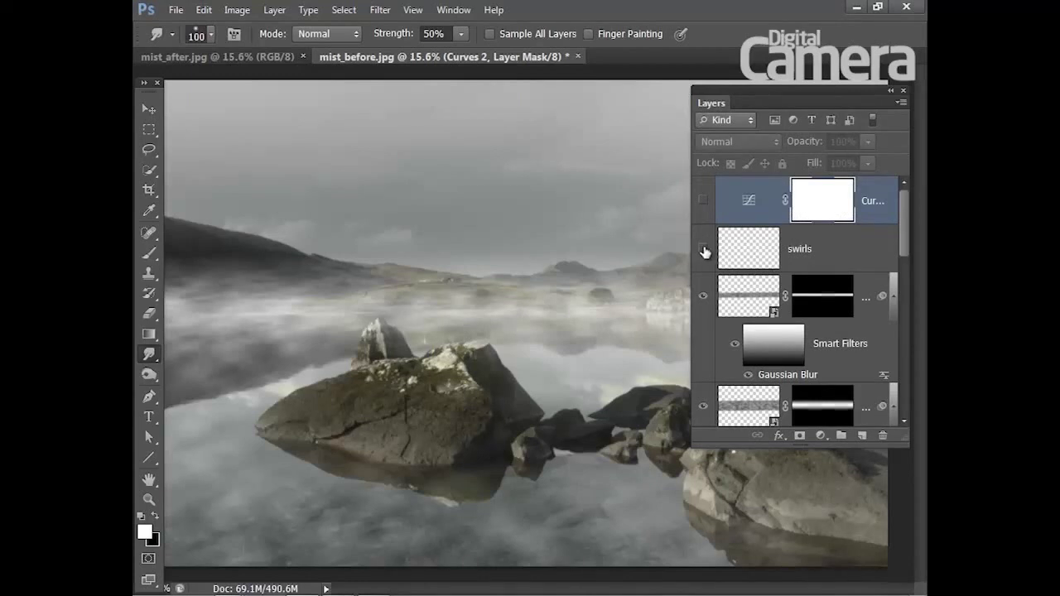
{"action": "left_click", "coordinate": [704, 250]}
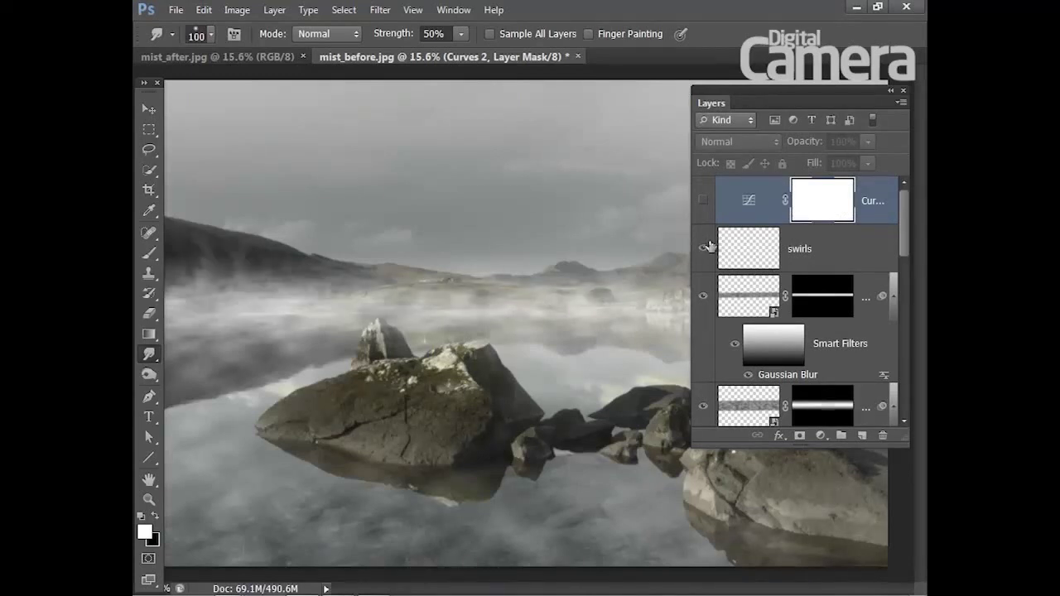
{"action": "left_click", "coordinate": [704, 201]}
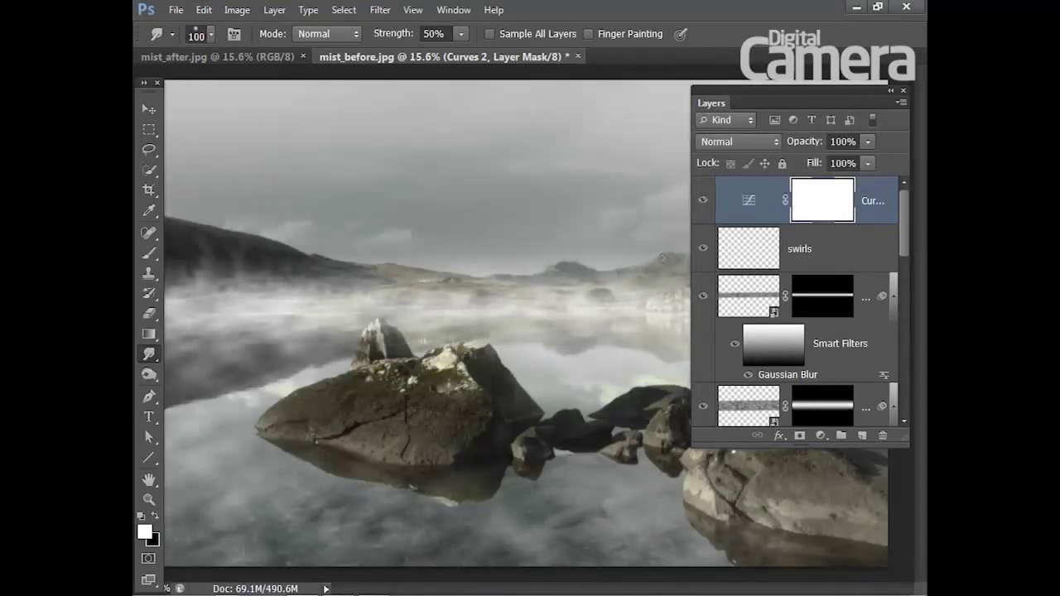
{"action": "left_click", "coordinate": [902, 90]}
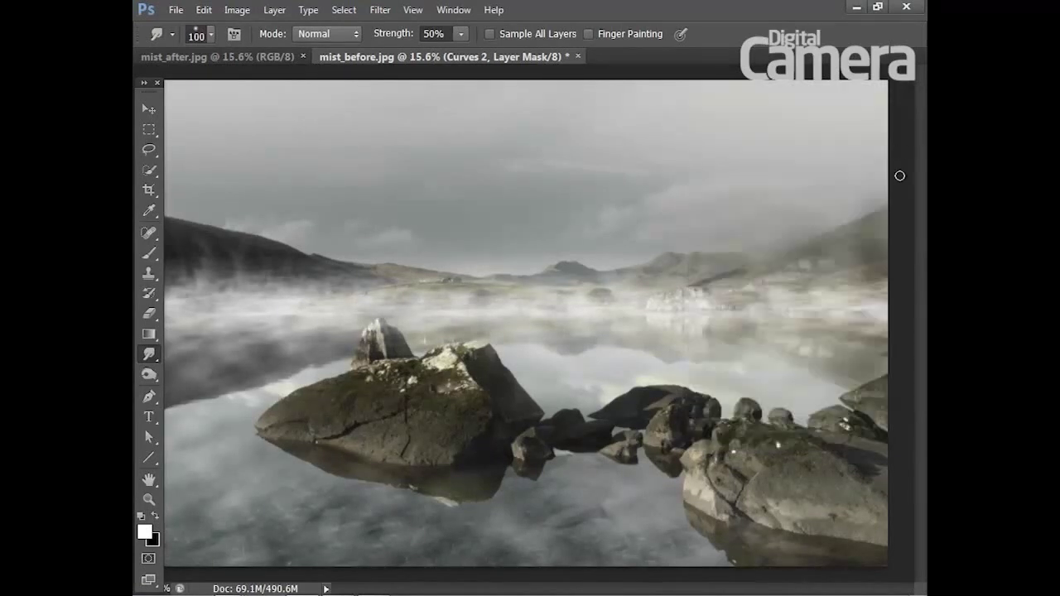